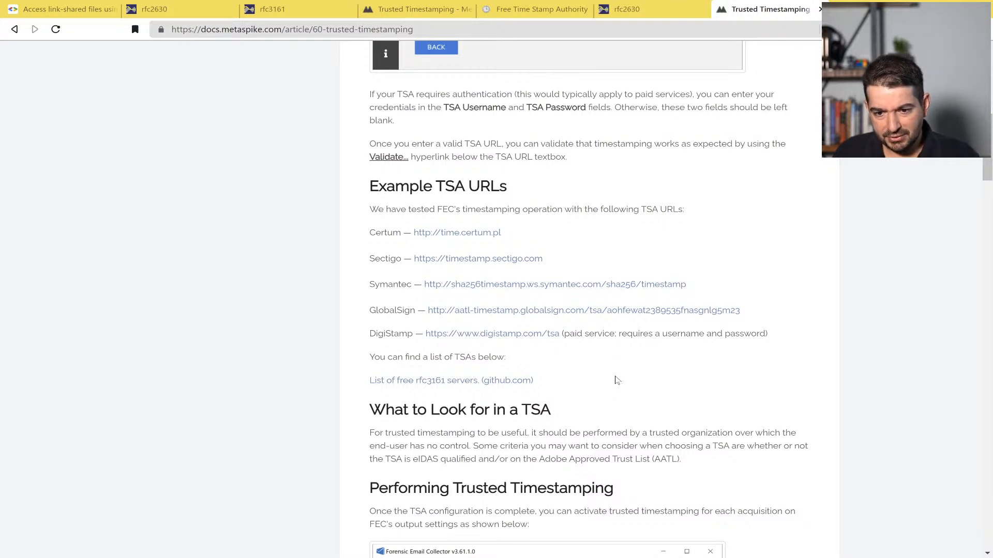
Step: Select the GlobalSign timestamp server URL in the Metaspike docs, then return to Forensic Email Collector
left_click_drag(745, 310, 427, 310)
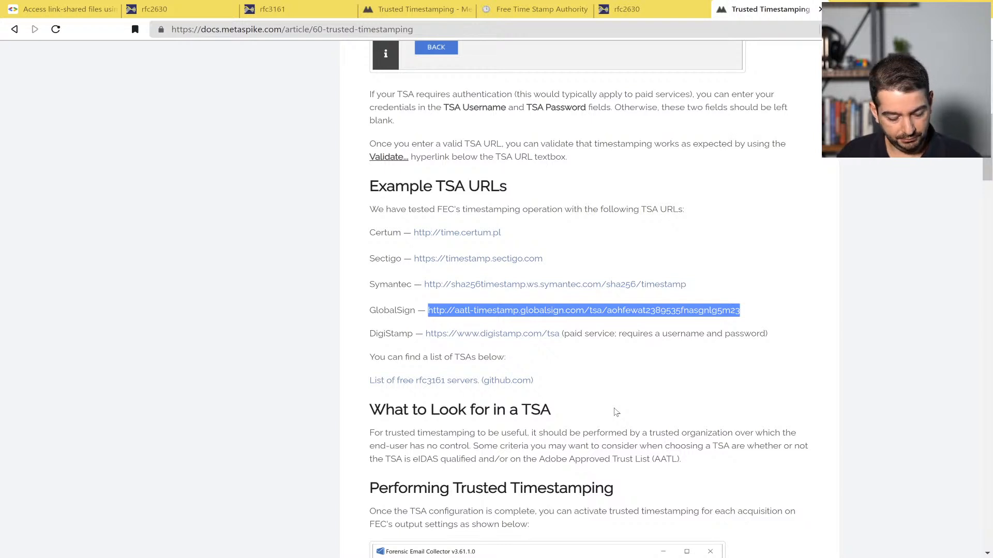
left_click(323, 554)
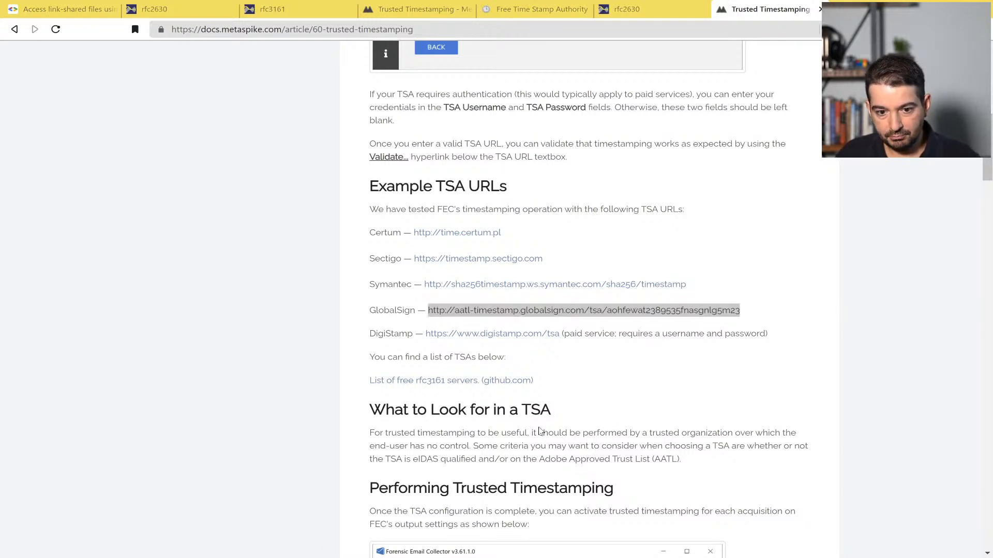
Step: Replace the TSA URL in Settings with the pasted GlobalSign address, validate it successfully, and go back
left_click(290, 223)
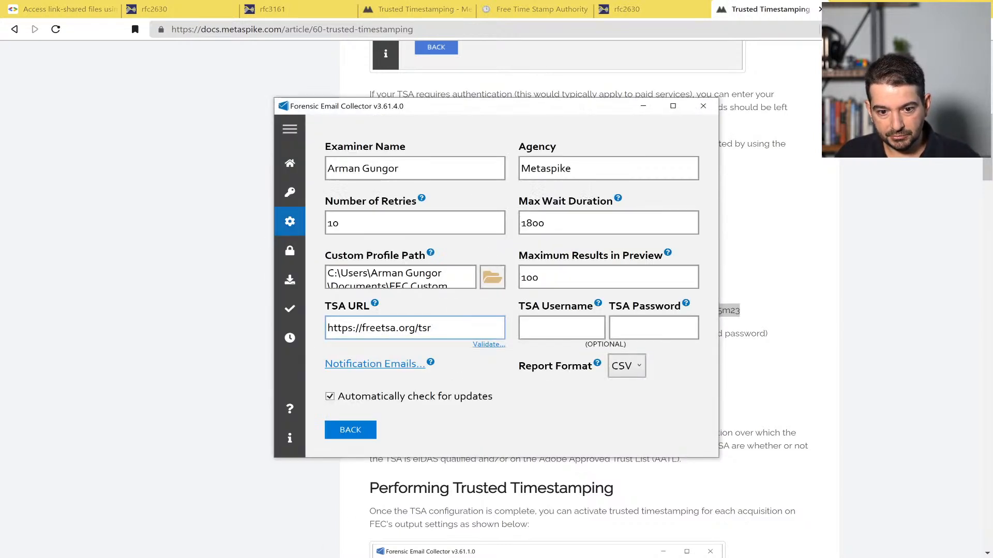
left_click_drag(434, 327, 327, 327)
key("BackSpace")
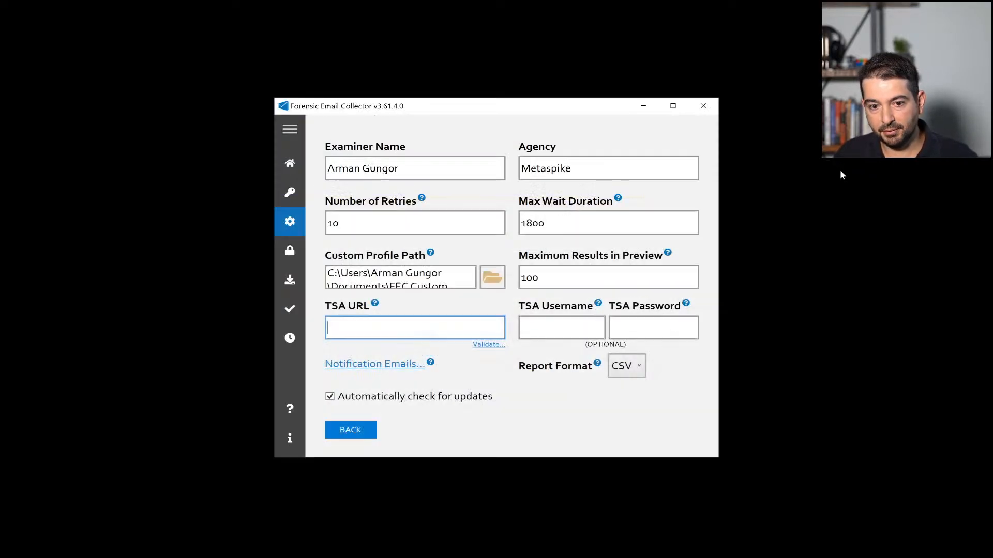
key("ctrl+v")
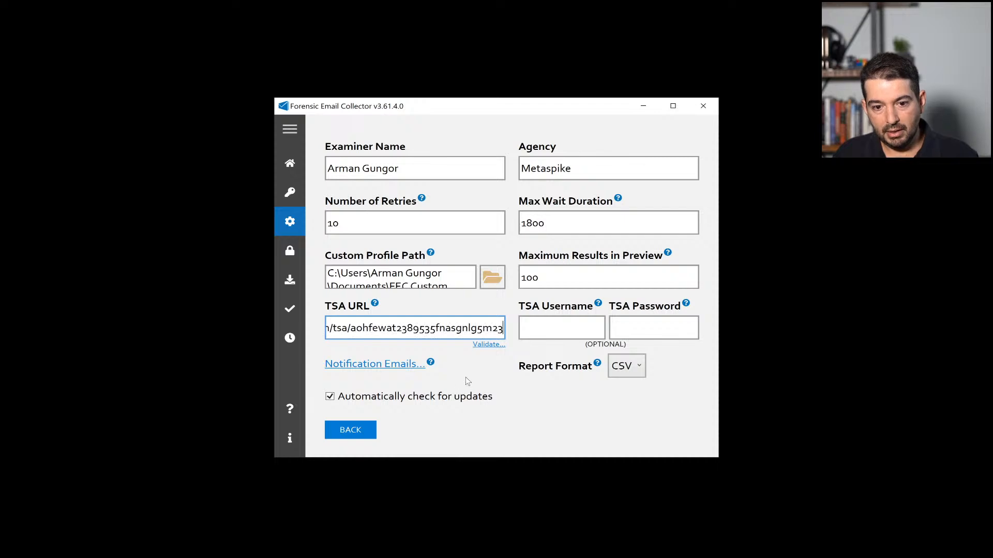
left_click(487, 345)
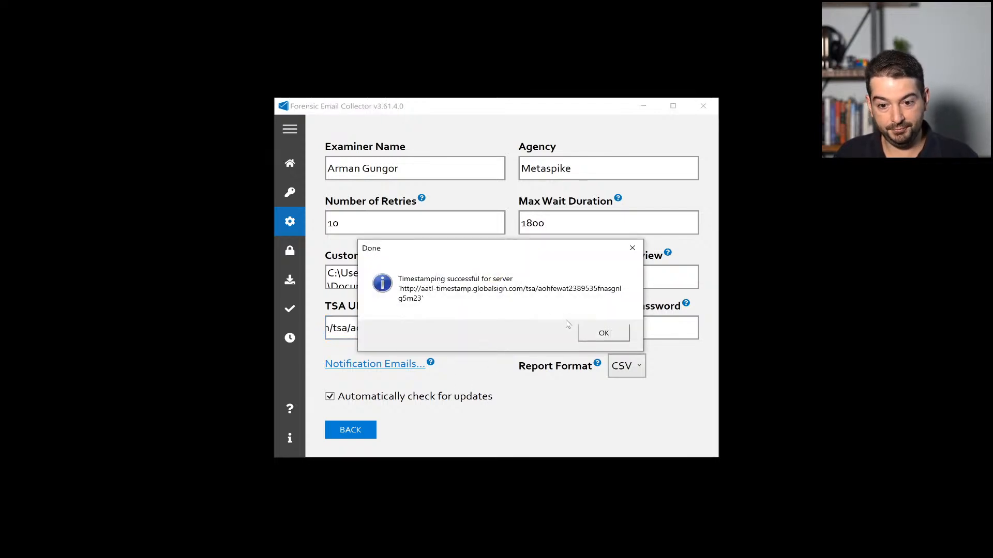
left_click(603, 334)
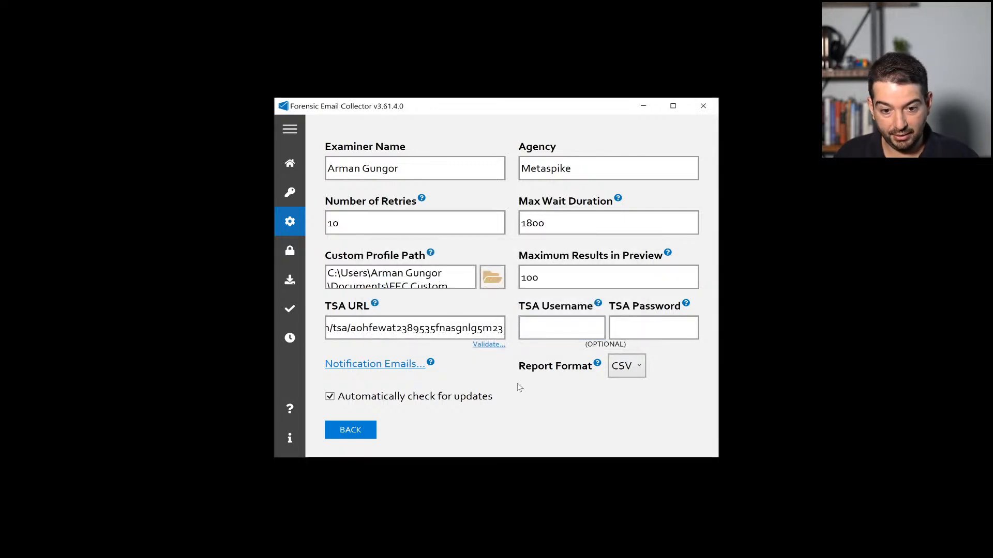
left_click(356, 432)
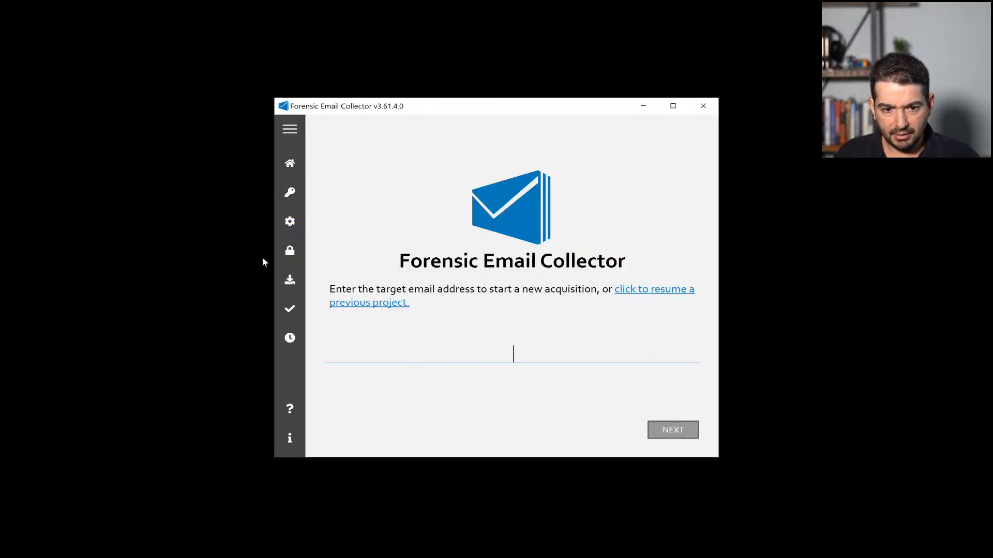
Step: Import the Gmail authentication token file through the remote authentication page
left_click(291, 251)
left_click(521, 372)
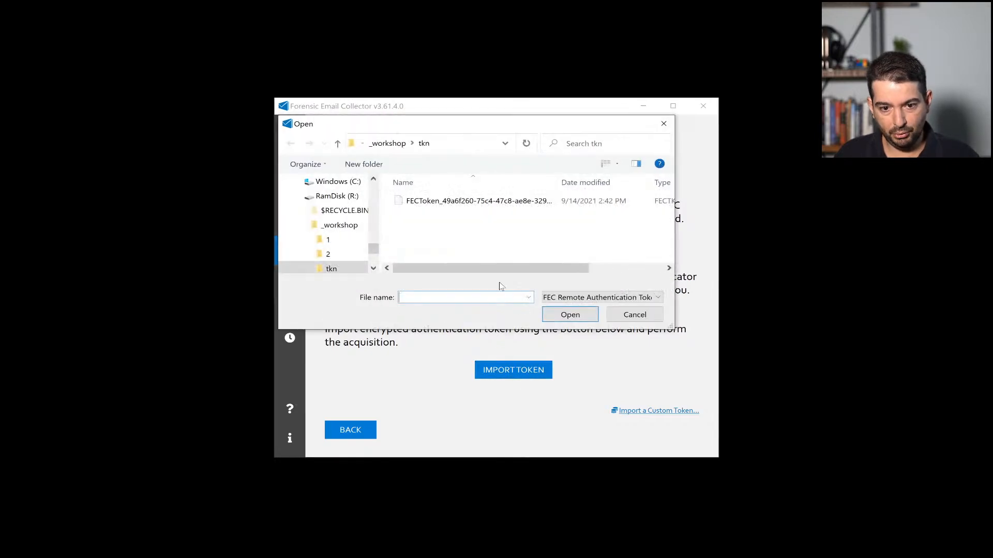
left_click(491, 201)
left_click(549, 313)
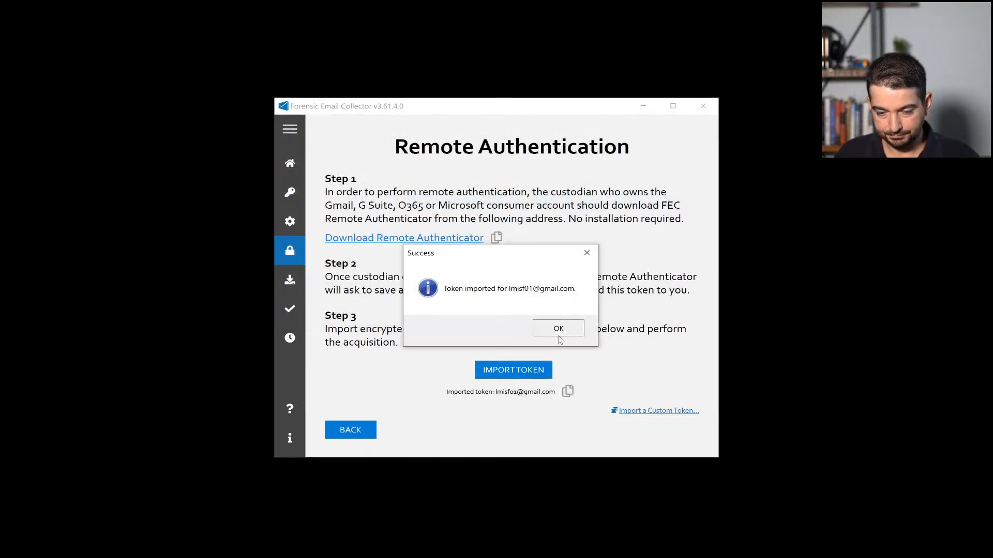
left_click(558, 328)
left_click(360, 432)
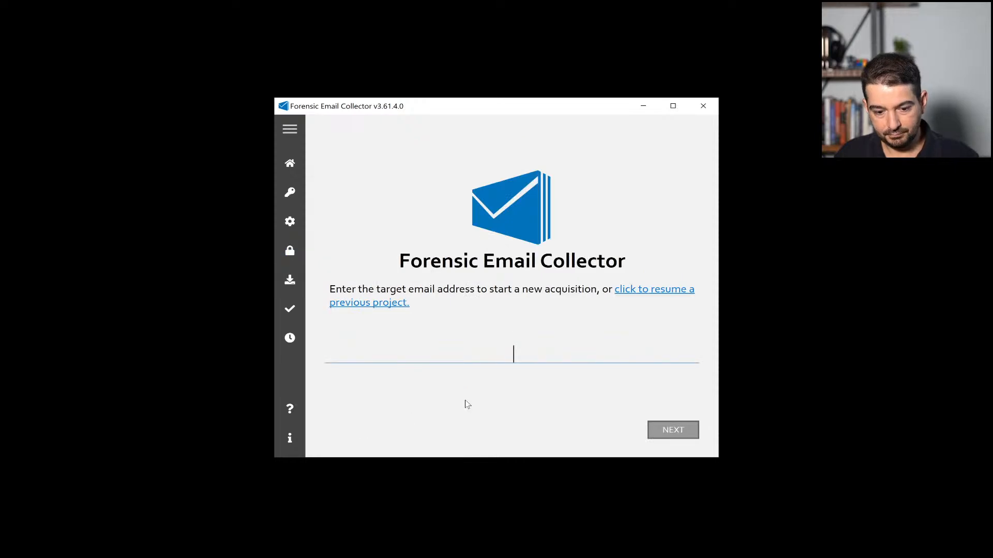
Step: Paste the target Gmail address, set the output path to r:\out\5, and enable Timestamp Logs
key("ctrl+v")
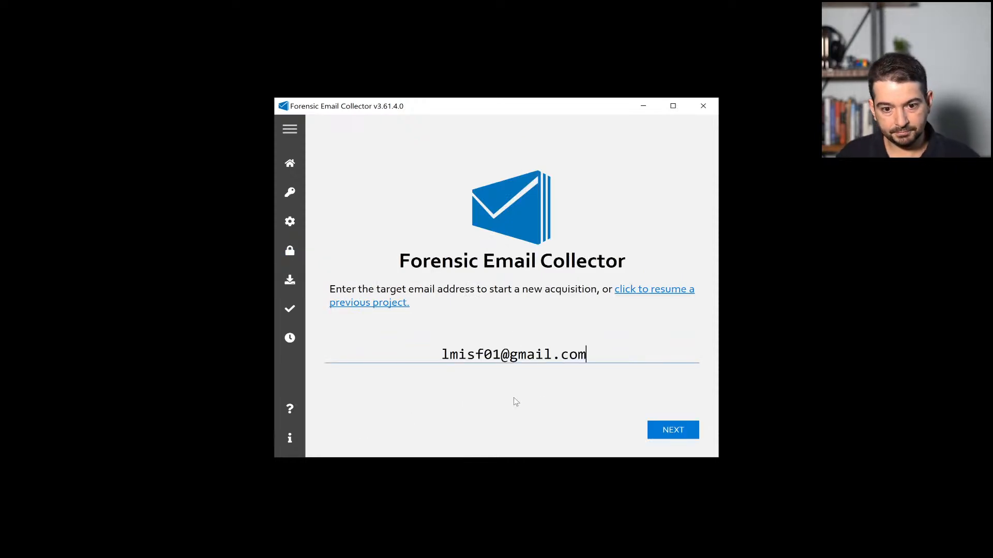
left_click(666, 429)
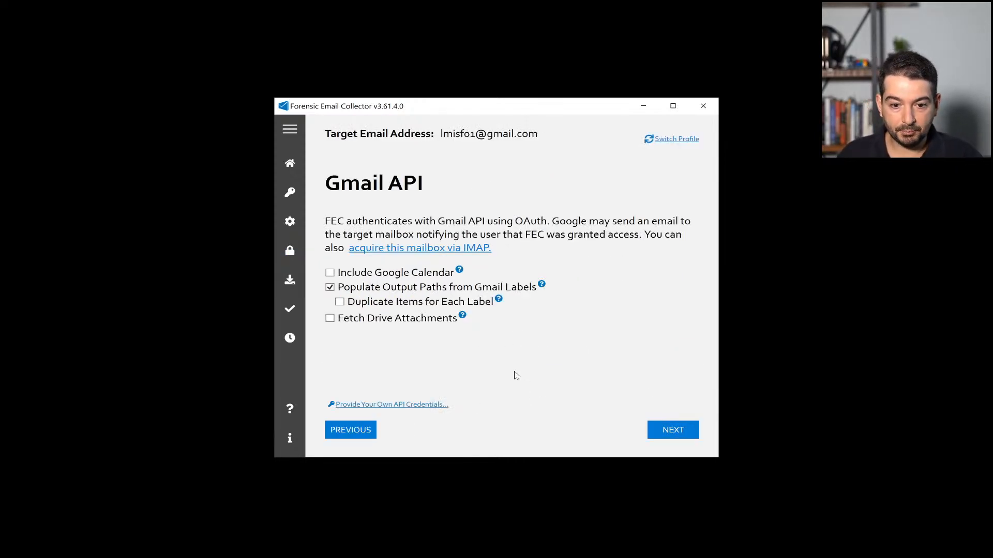
left_click(676, 433)
left_click(676, 433)
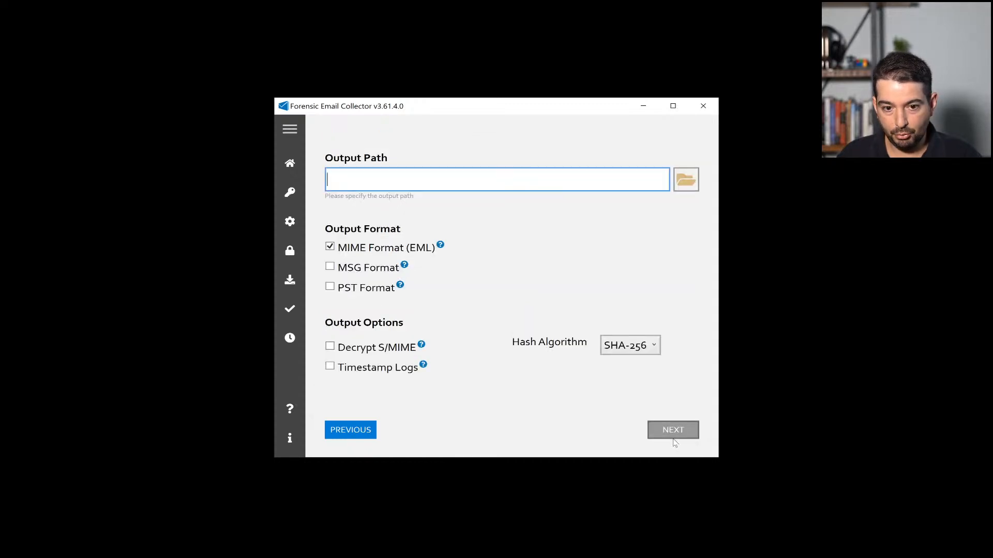
type("r:\\out\\4")
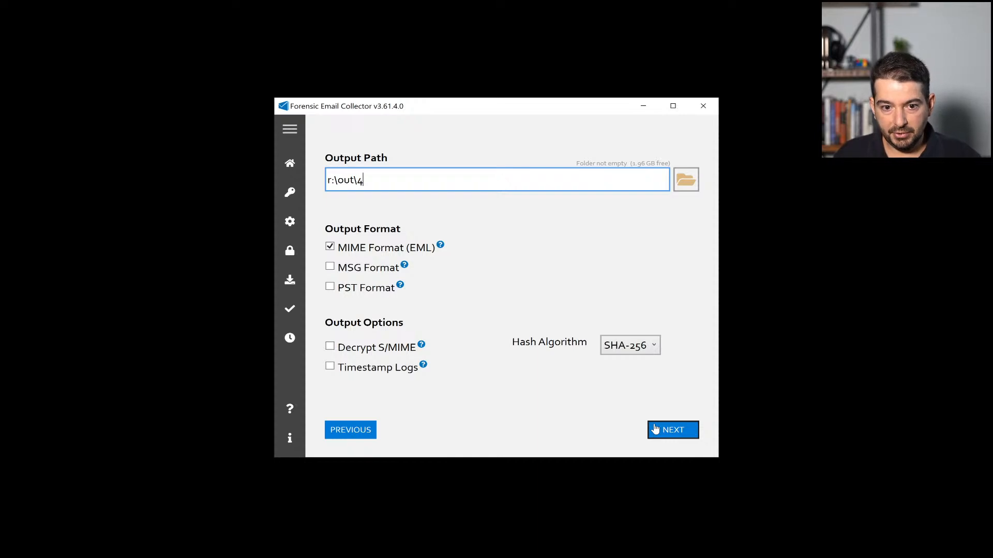
key("BackSpace")
type("5")
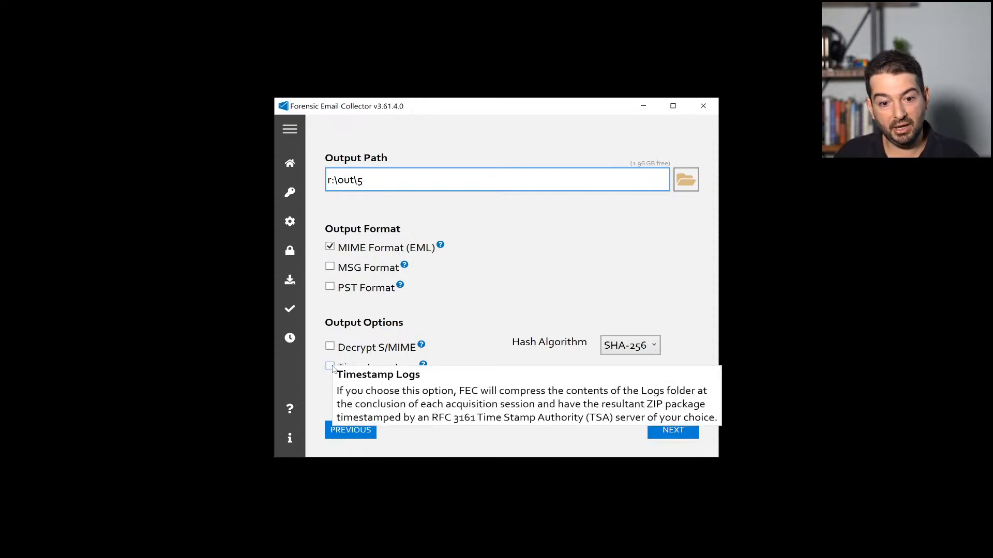
left_click(331, 367)
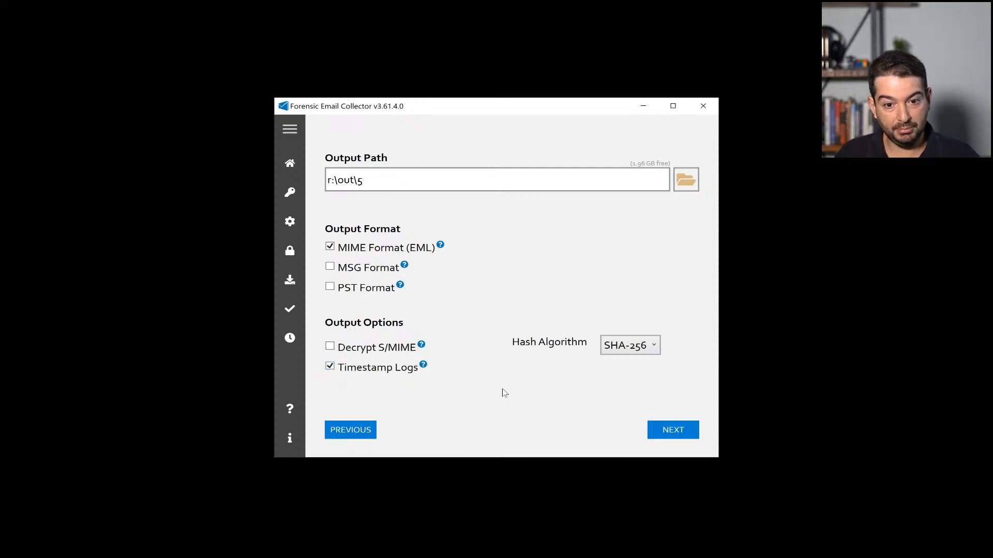
Step: Add and save a pre-acquisition search for 'expert', then start the acquisition
left_click(673, 430)
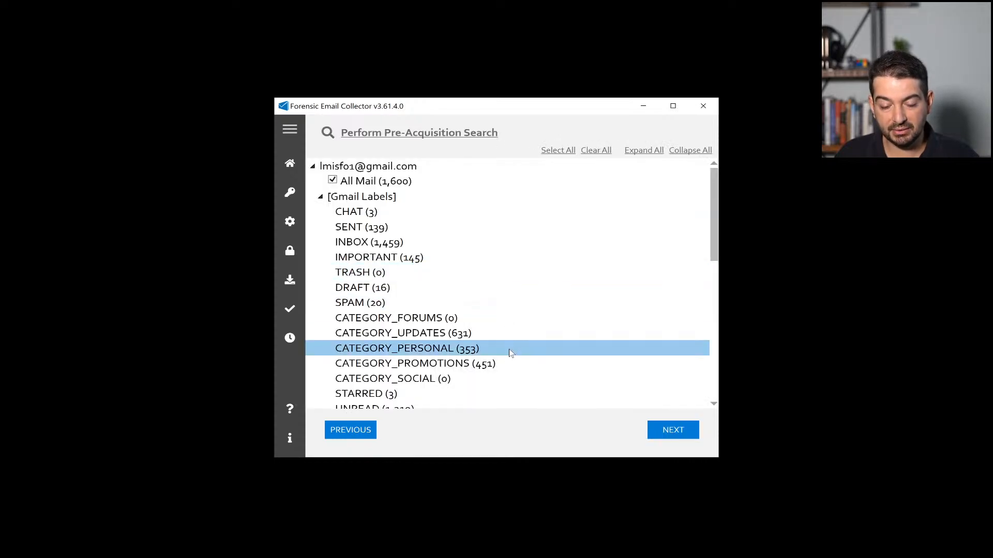
left_click(469, 129)
left_click(473, 166)
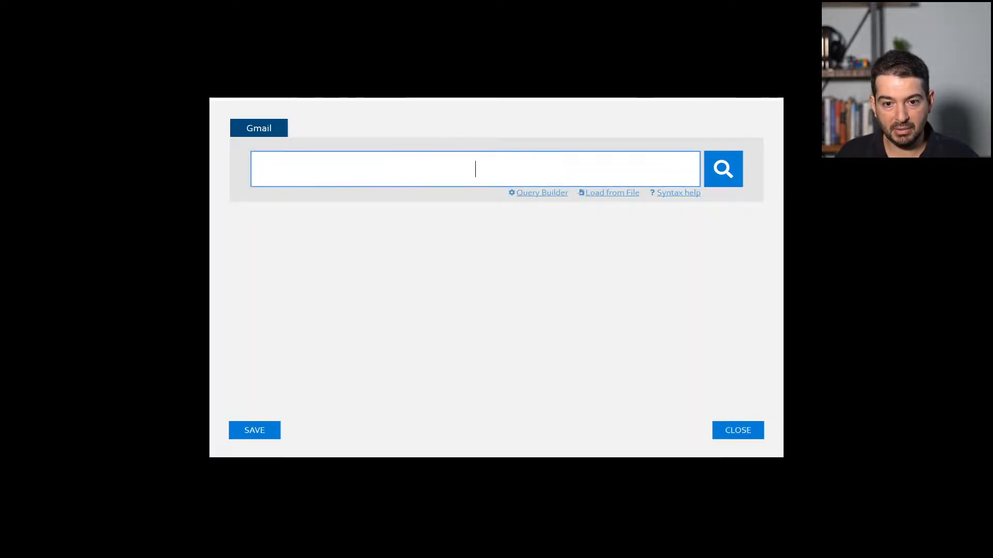
type("expert")
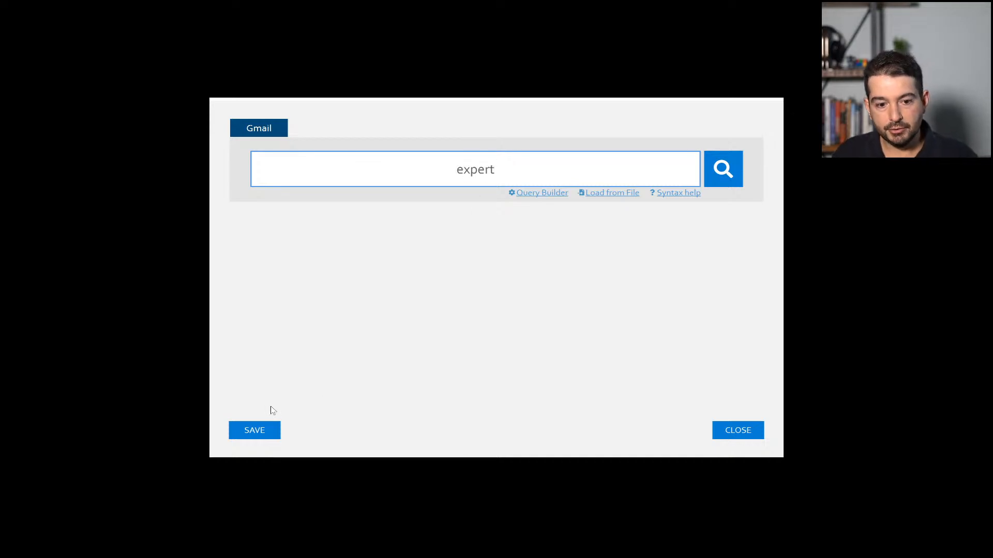
left_click(248, 429)
left_click(669, 432)
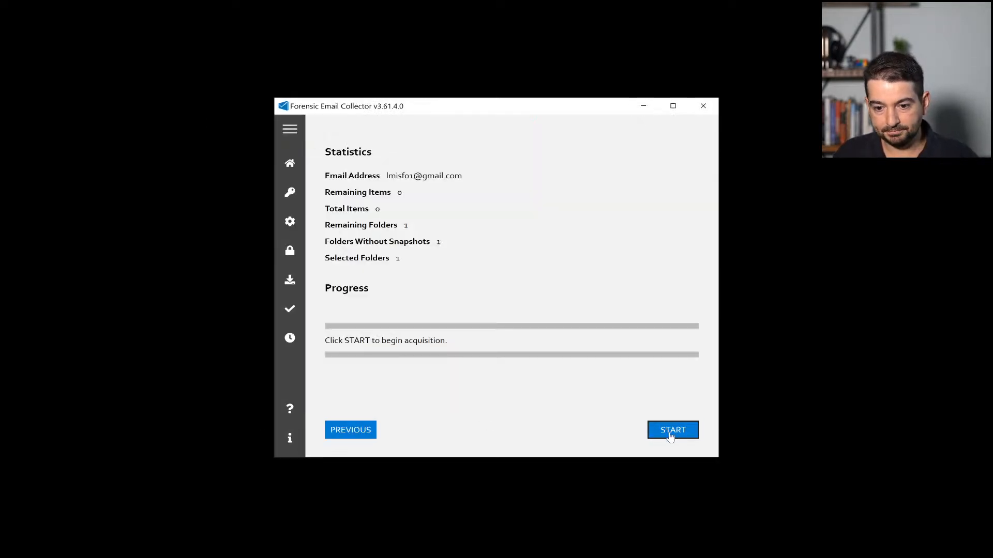
left_click(669, 433)
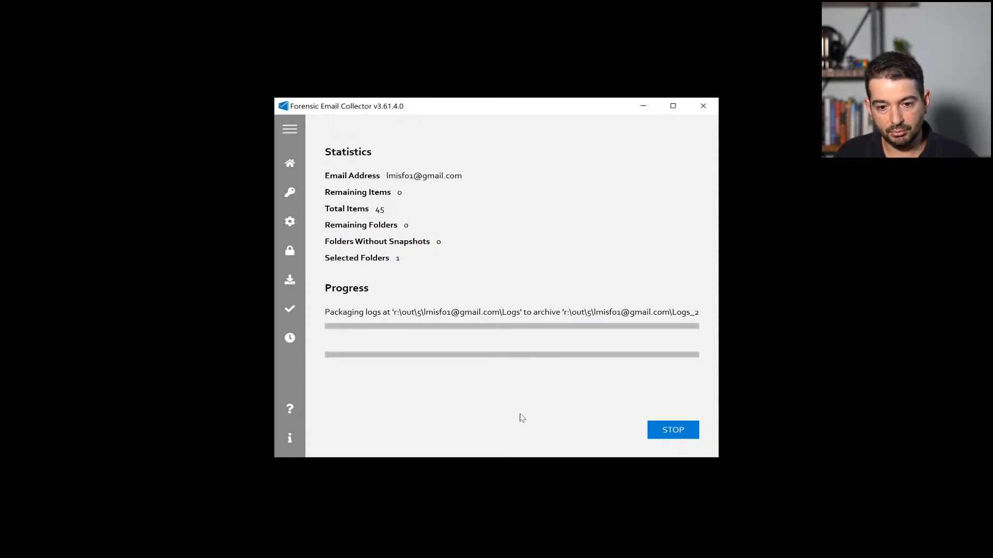
Step: Open the acquisition output folder, exit Forensic Email Collector, and resize the folder window
left_click(402, 306)
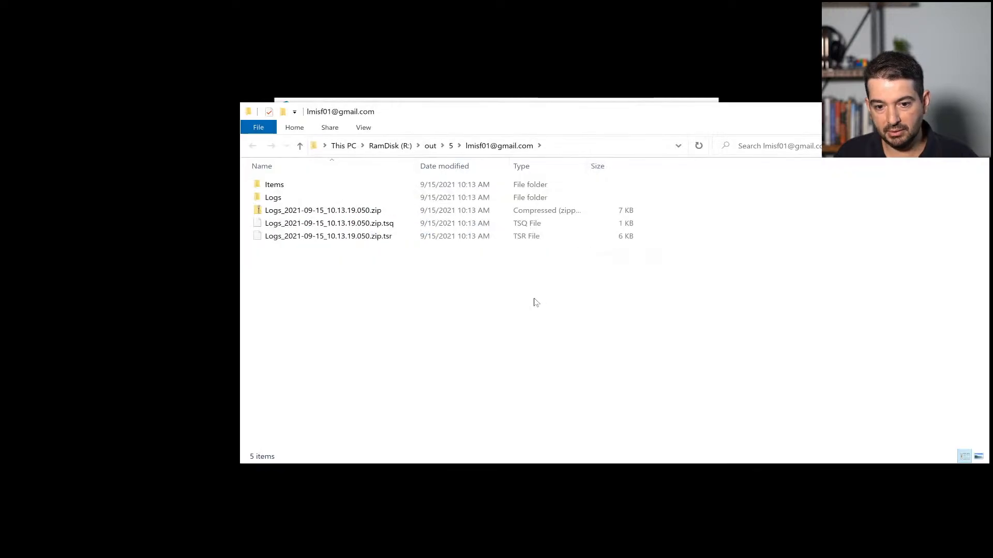
left_click(569, 100)
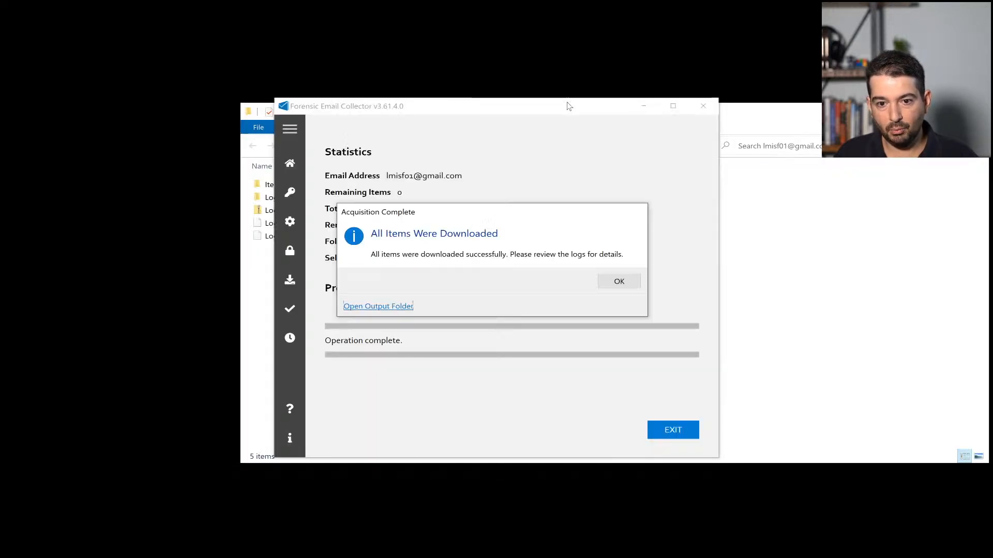
left_click(634, 286)
left_click(677, 432)
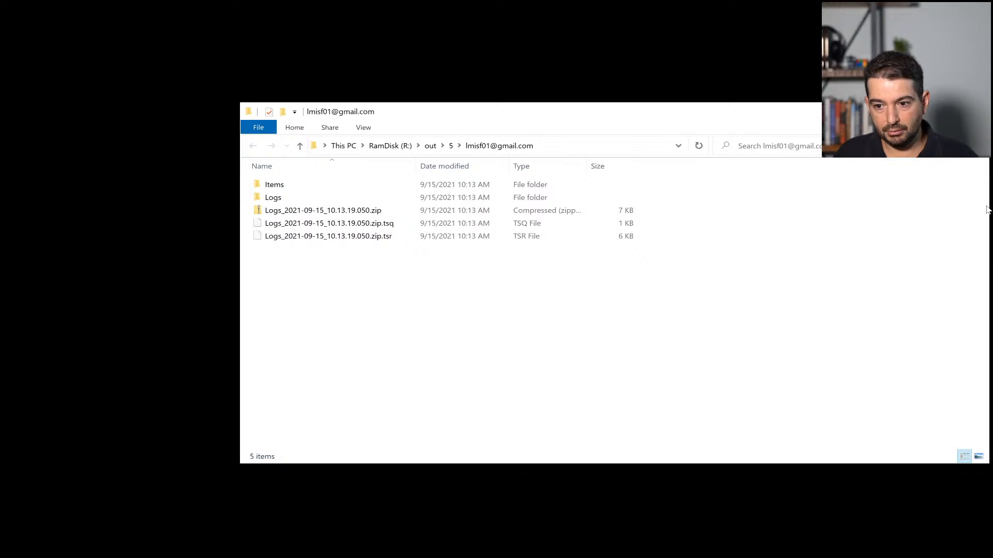
left_click_drag(987, 203, 805, 203)
left_click_drag(641, 115, 743, 115)
Step: Look inside the Logs_2021-09-15_10.13.19.050.zip archive and the Logs folder, then return to the output folder
left_click(375, 200)
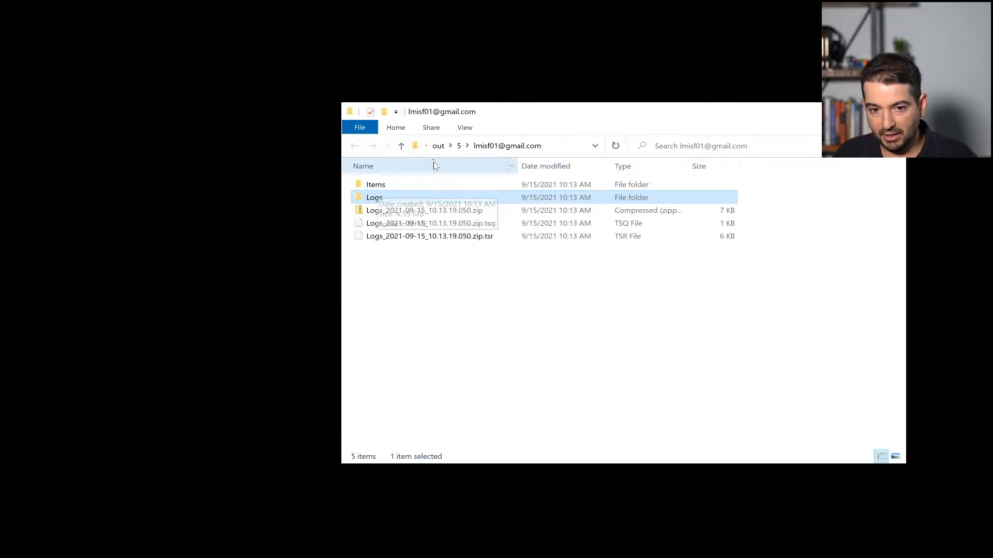
left_click_drag(454, 268, 438, 213)
left_click(445, 287)
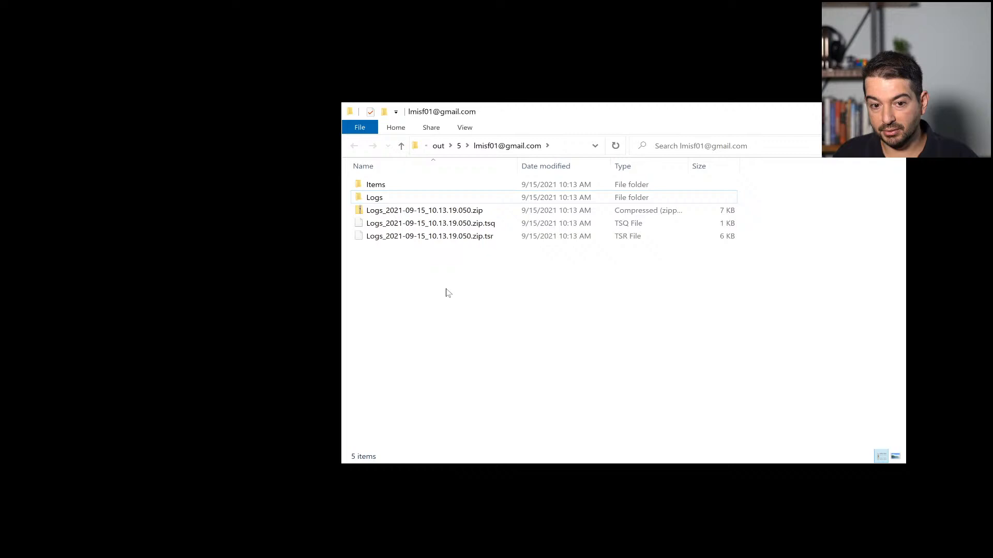
double_click(447, 212)
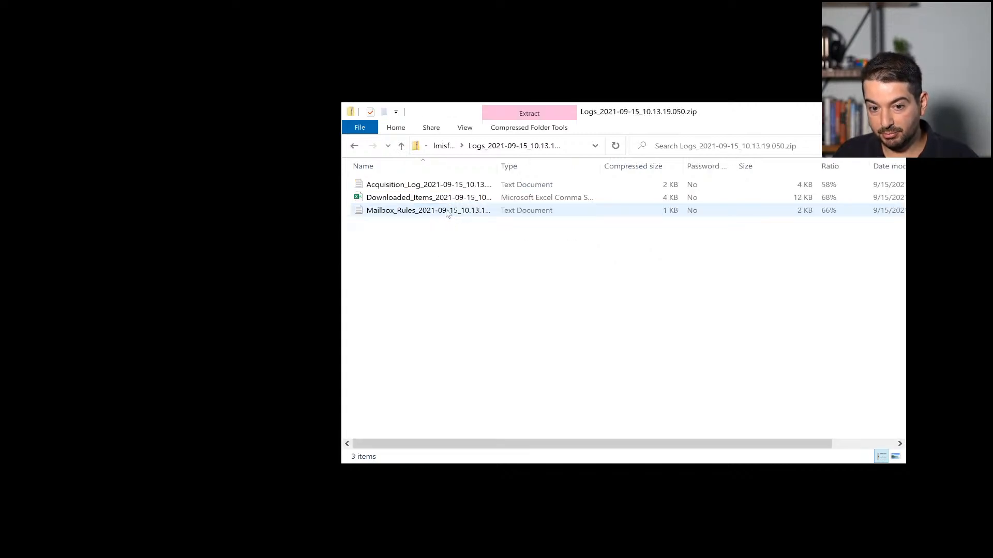
key("alt+Left")
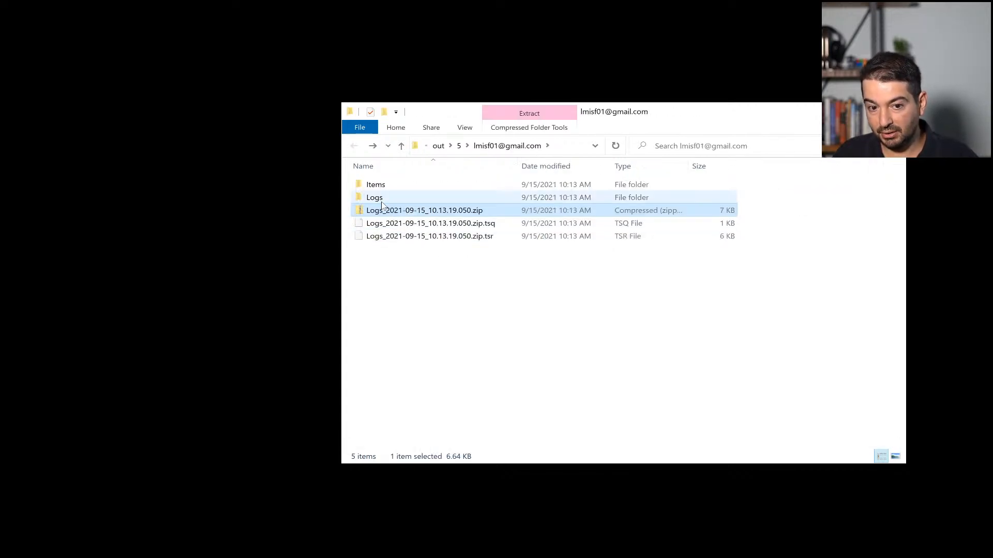
left_click(373, 198)
double_click(373, 199)
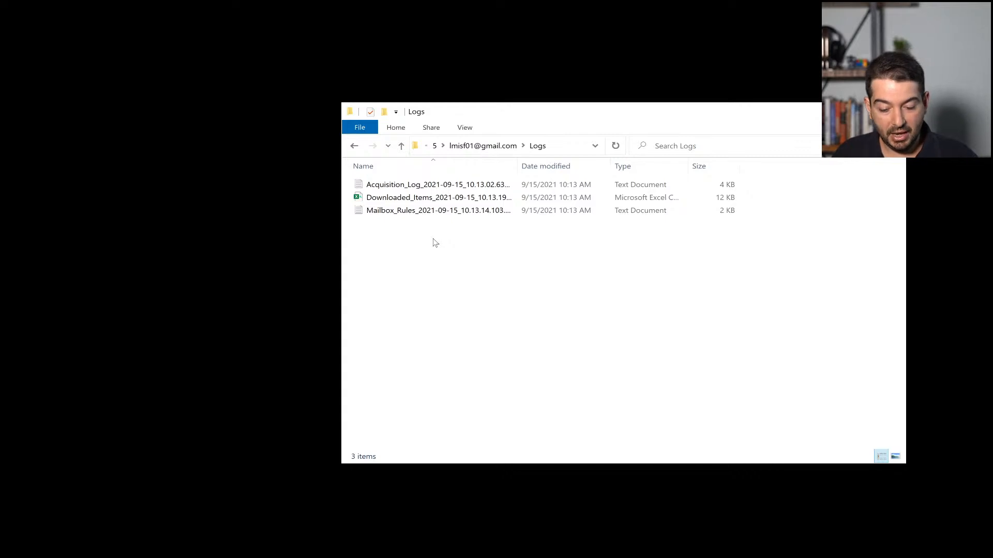
key("alt+Left")
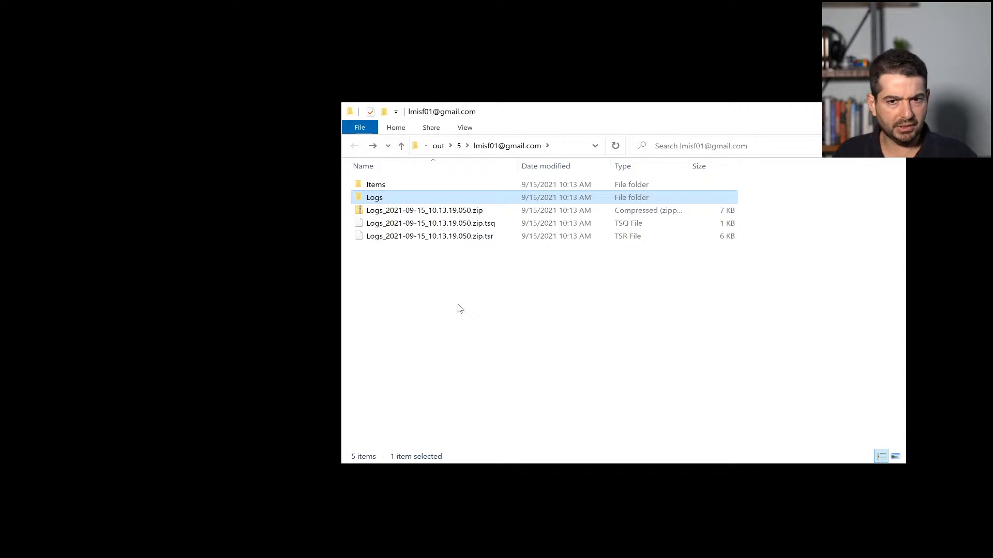
Step: Inspect the Logs zip with its .tsq query and .tsr response timestamp files
left_click(440, 212)
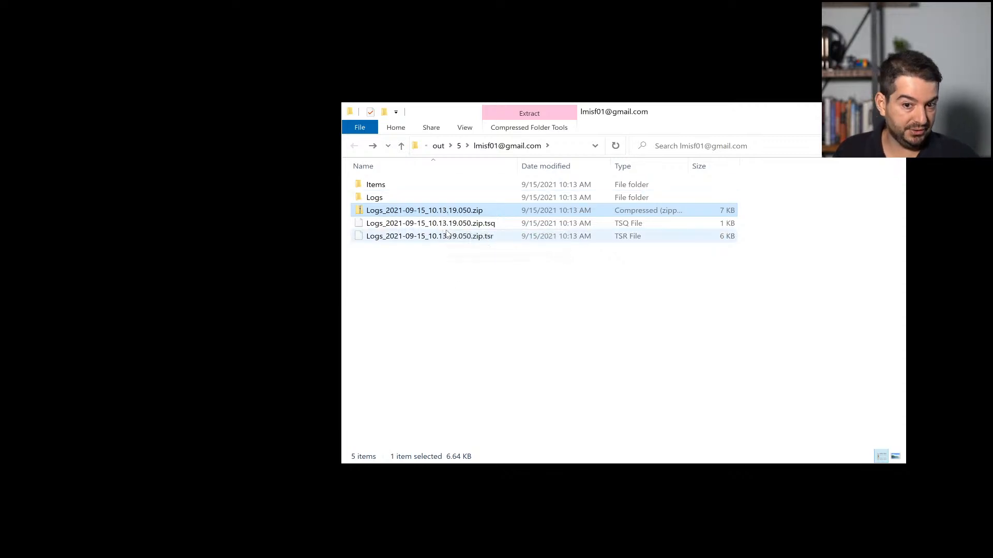
left_click(490, 228)
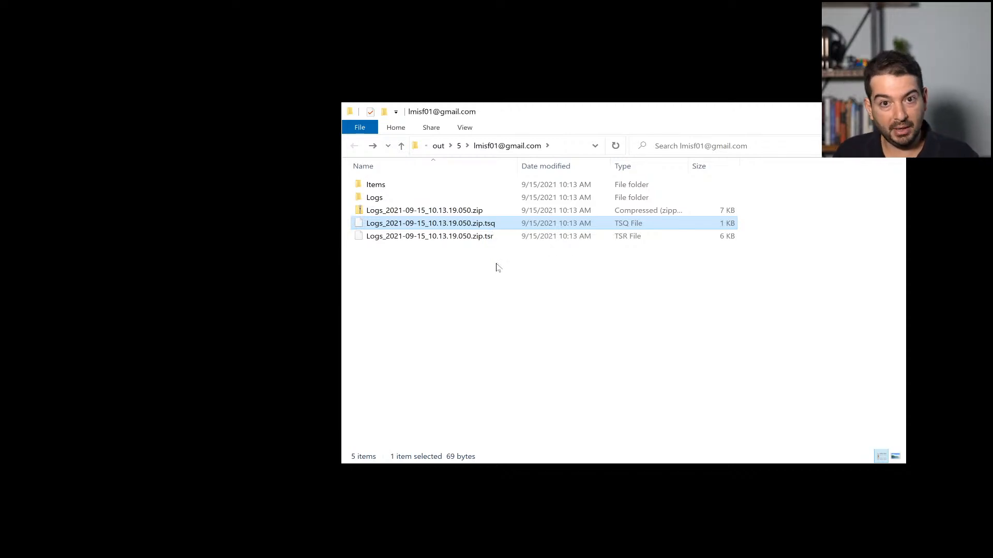
left_click(484, 239)
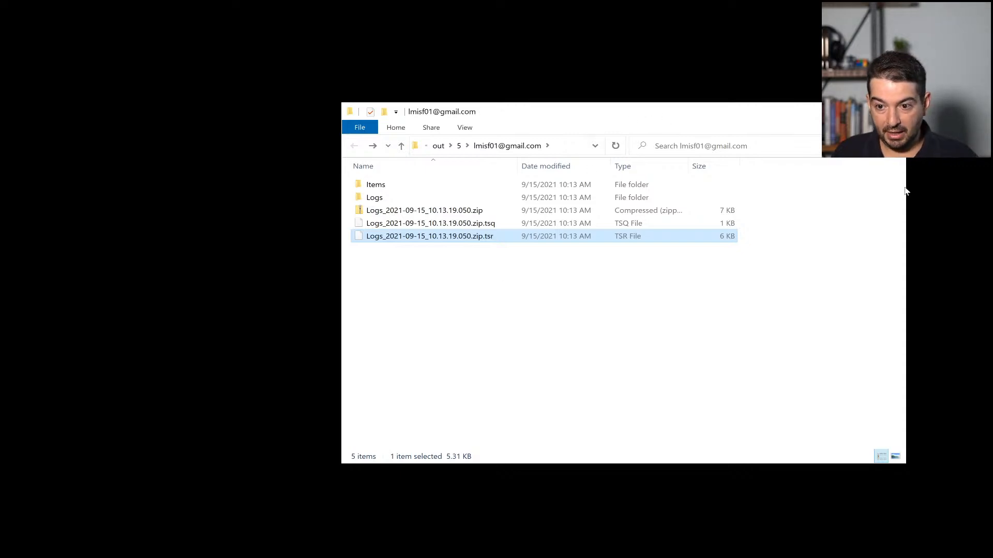
left_click_drag(905, 185, 799, 181)
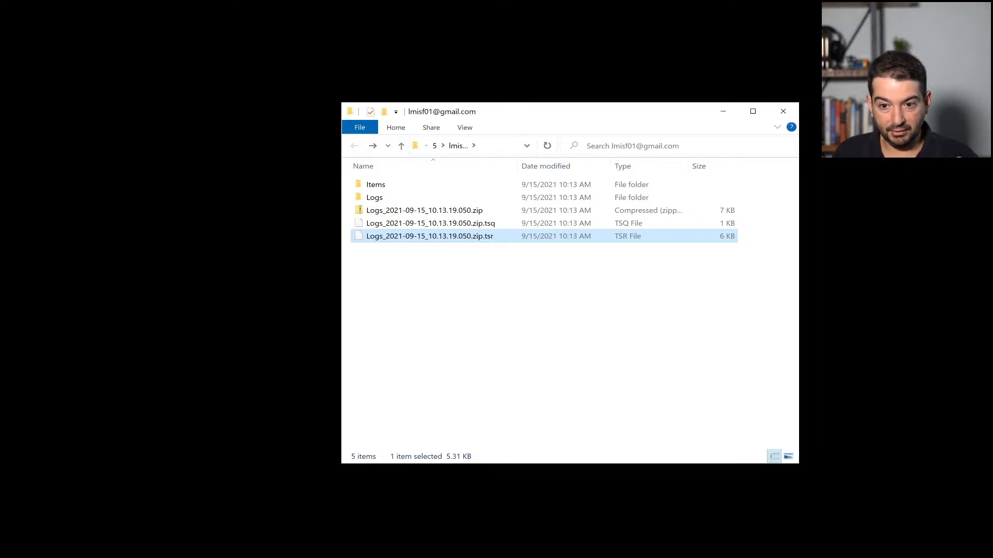
Step: Drop the Logs zip, .tsq and .tsr files onto FEC's Verify Trusted Timestamp page
left_click_drag(674, 117, 847, 66)
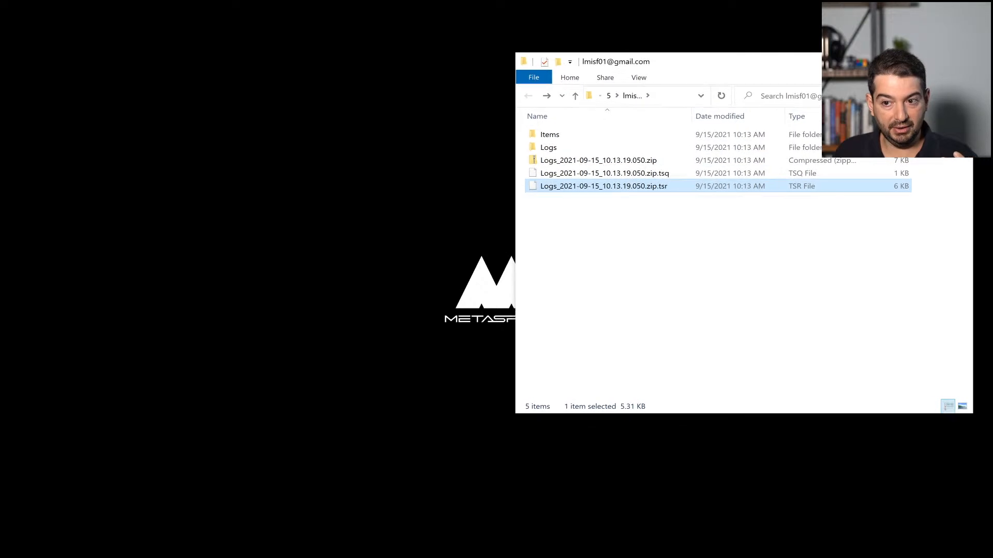
left_click(713, 253)
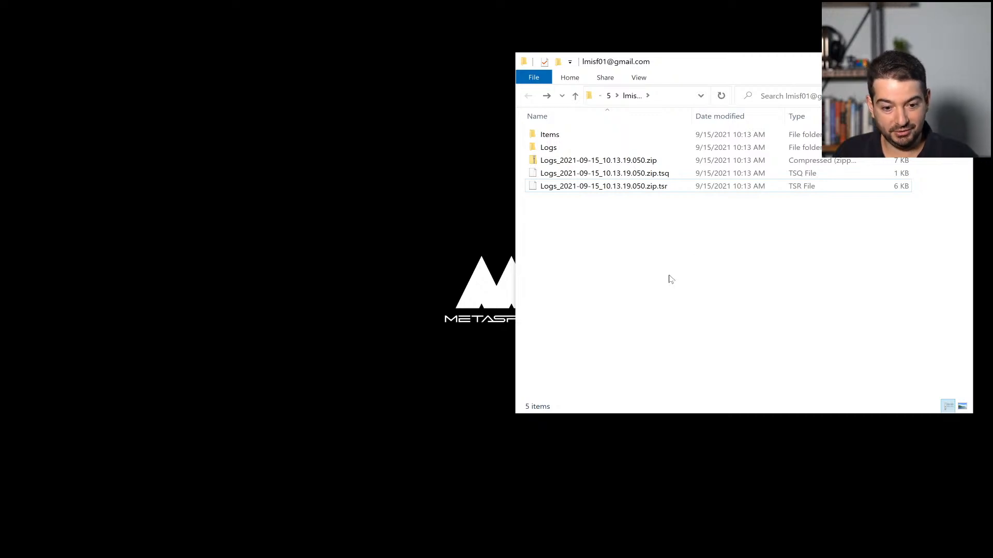
left_click(312, 518)
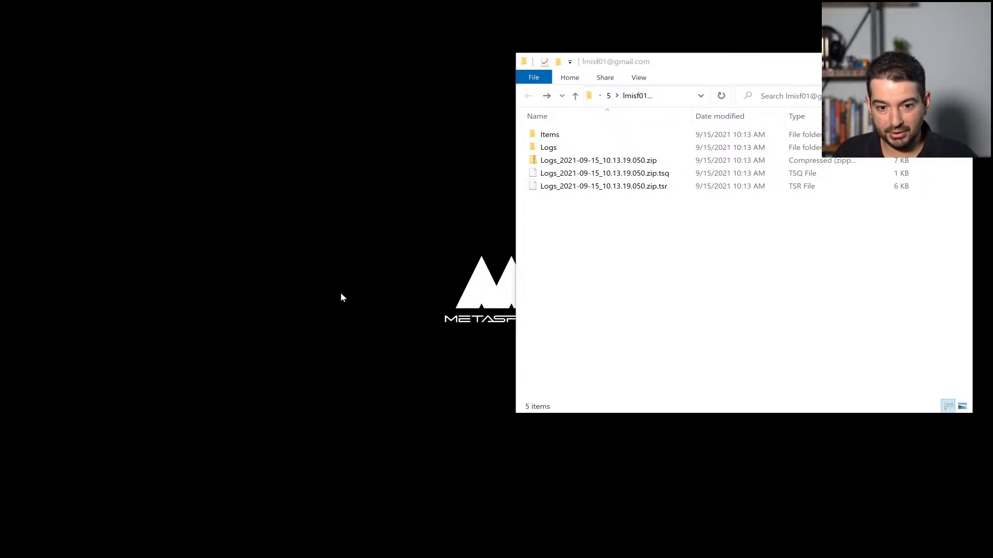
left_click_drag(526, 105, 301, 60)
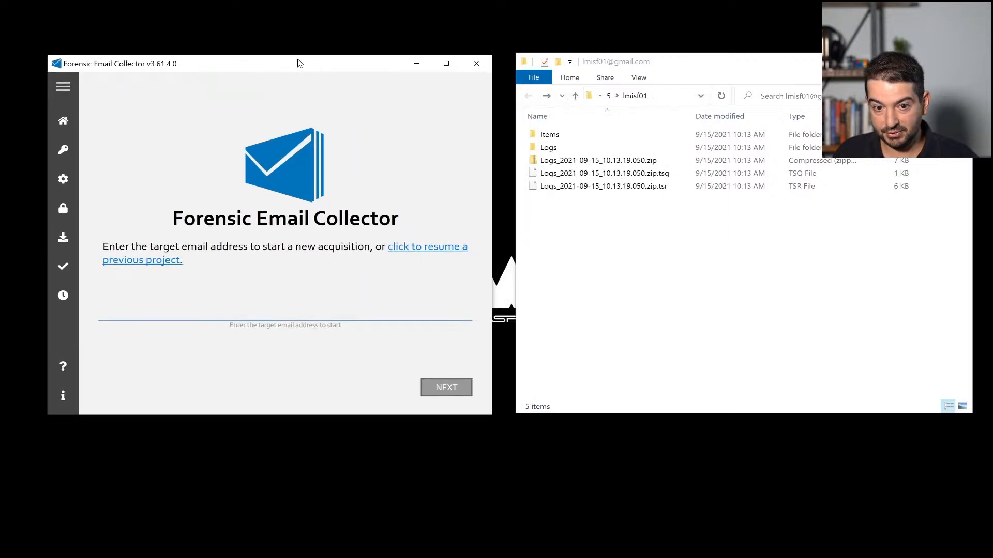
left_click(64, 294)
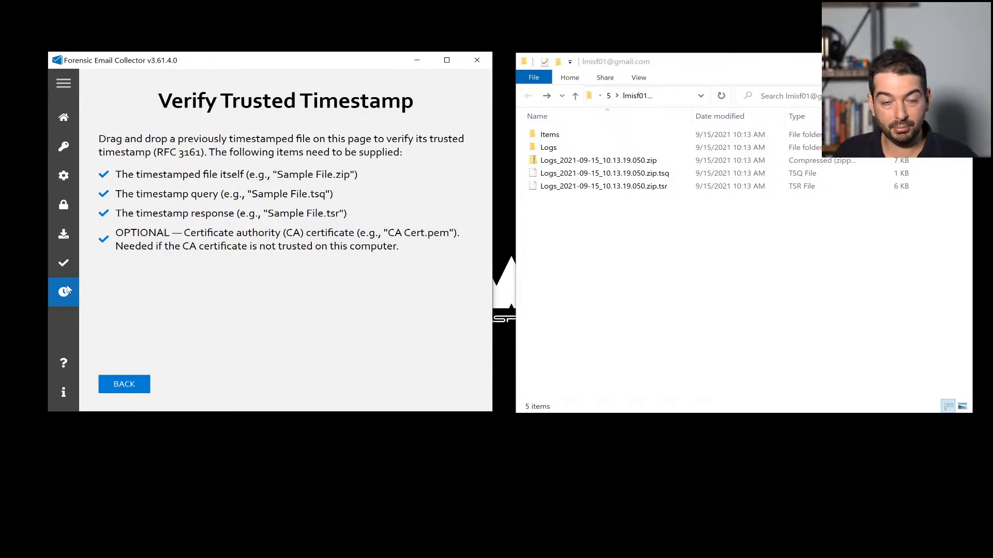
left_click_drag(617, 208, 349, 282)
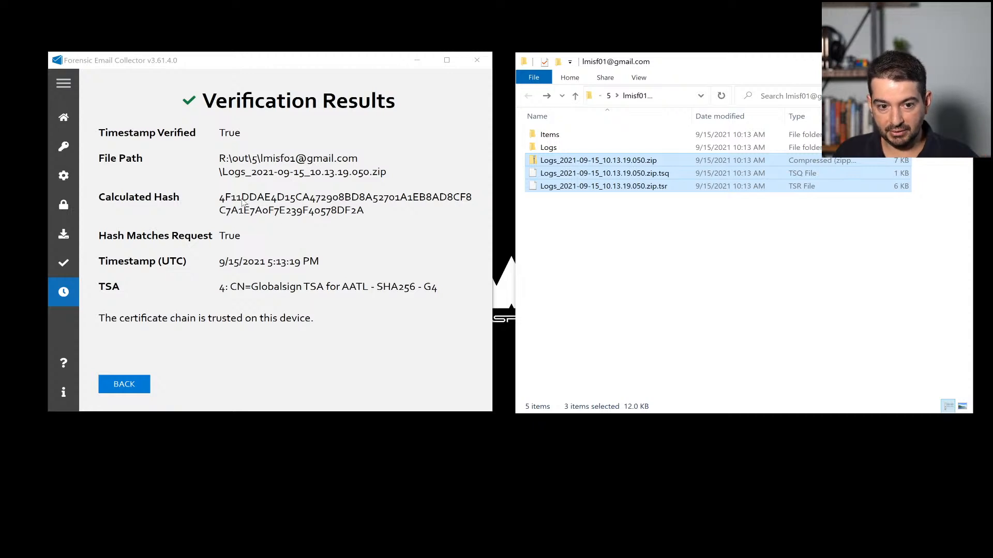
Step: Compute the Logs zip's SHA-256 in HashMyFiles and compare it with FEC's hash
left_click(577, 210)
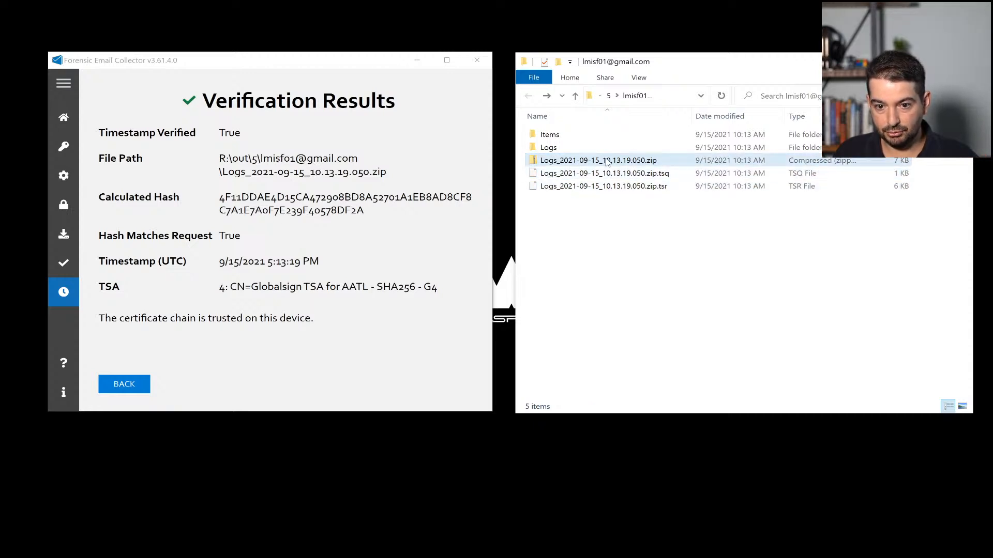
right_click(606, 160)
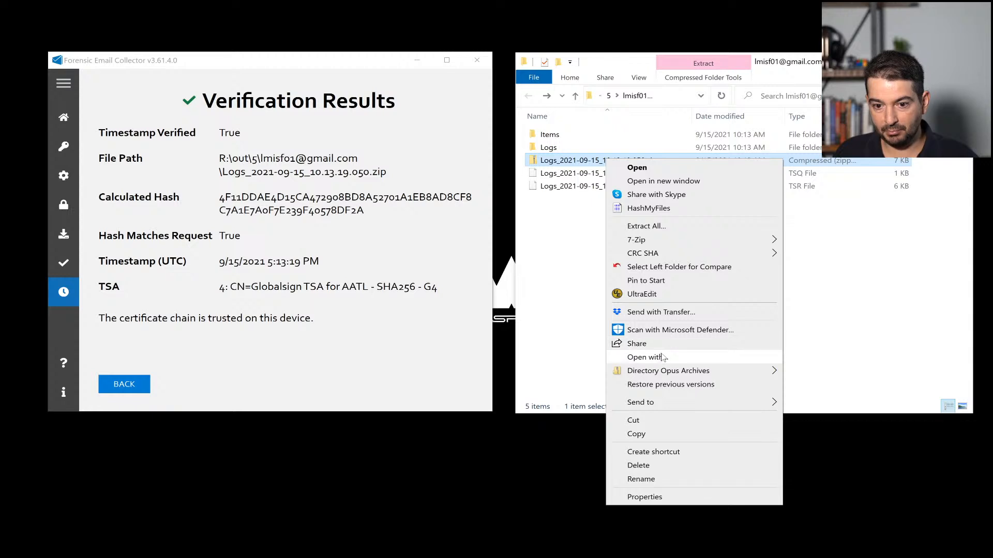
left_click(672, 209)
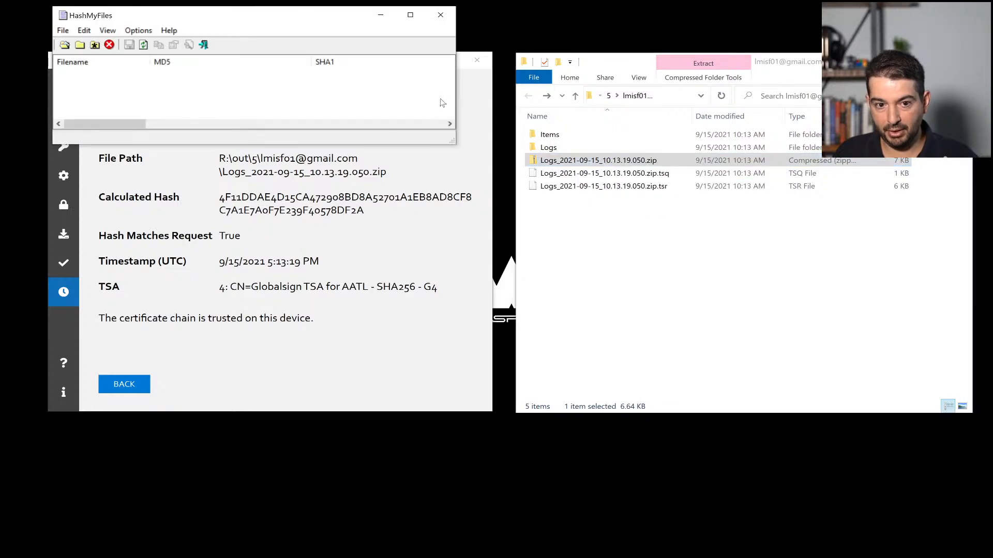
left_click_drag(119, 122, 187, 126)
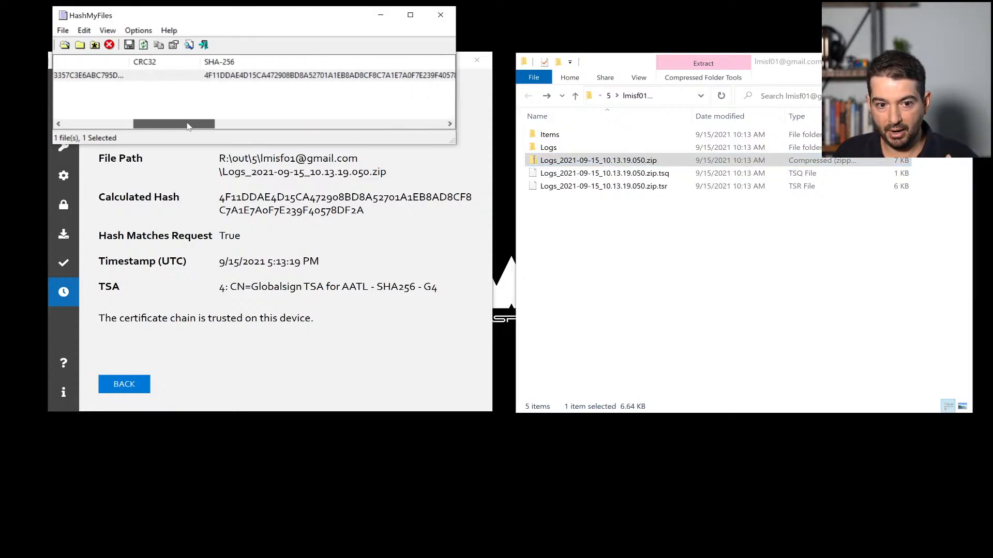
left_click(241, 79)
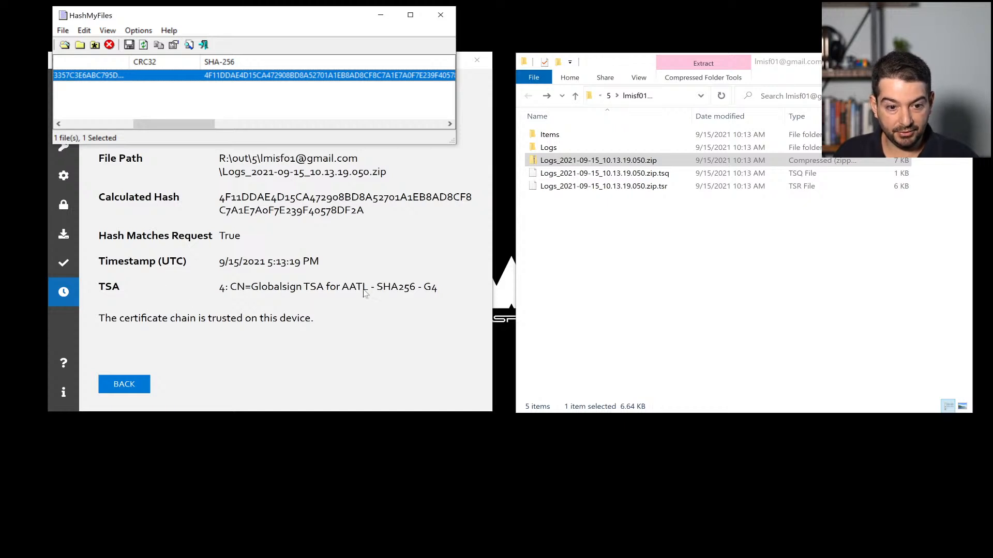
left_click(440, 15)
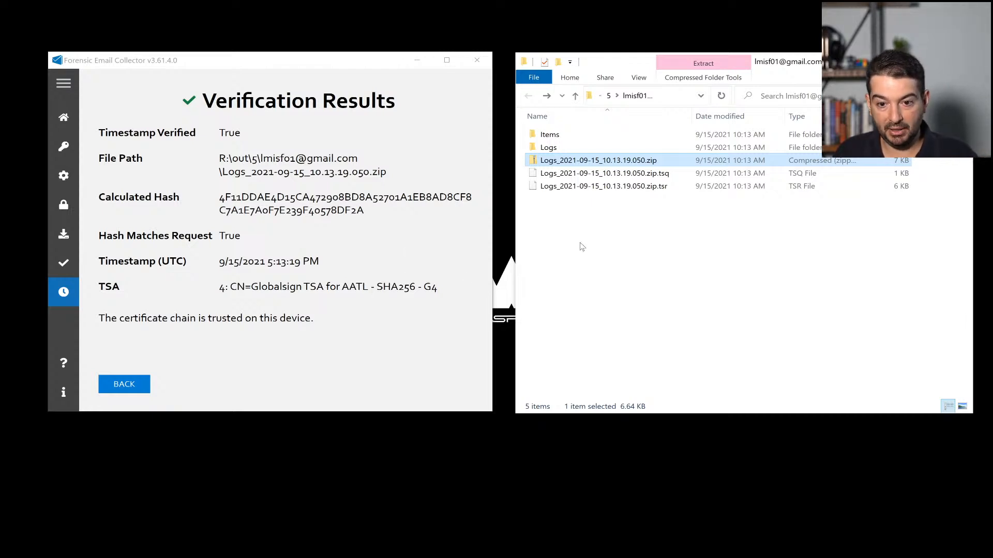
Step: Close File Explorer and Forensic Email Collector
left_click(620, 174)
left_click(620, 164)
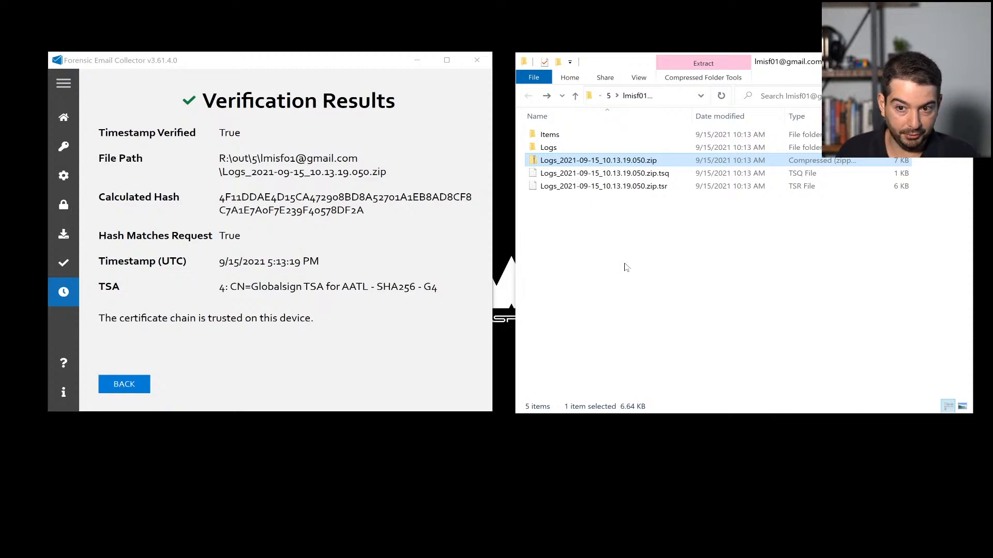
left_click(959, 61)
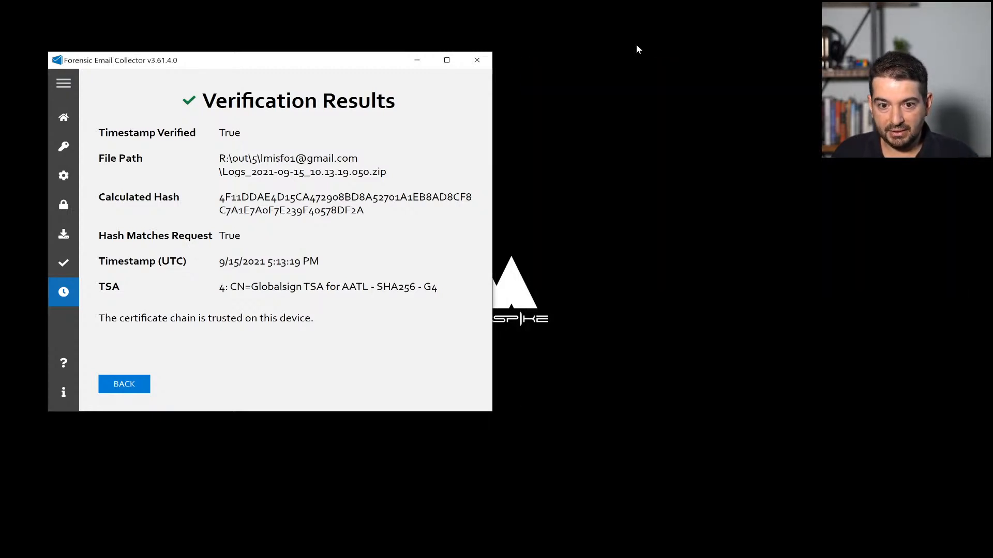
left_click_drag(361, 58, 673, 63)
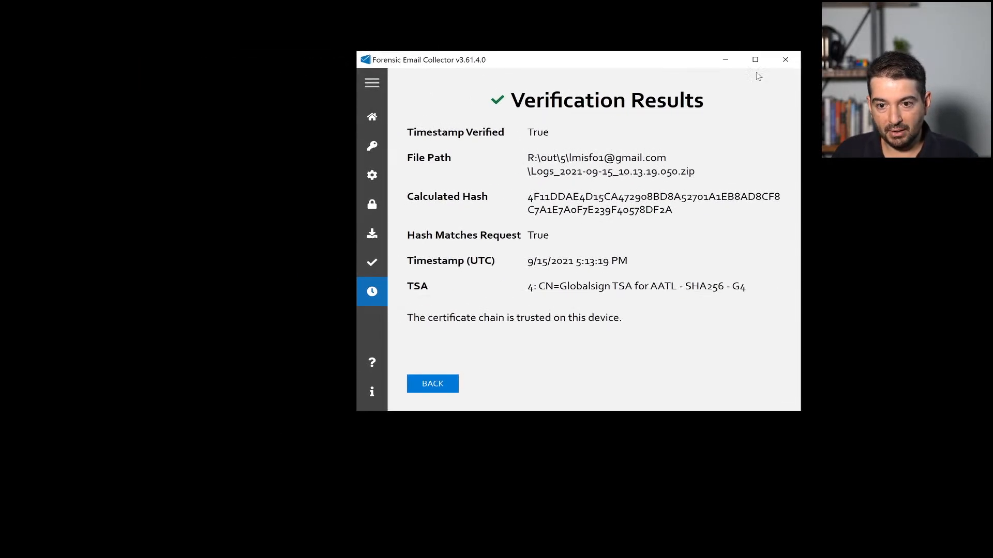
left_click(786, 62)
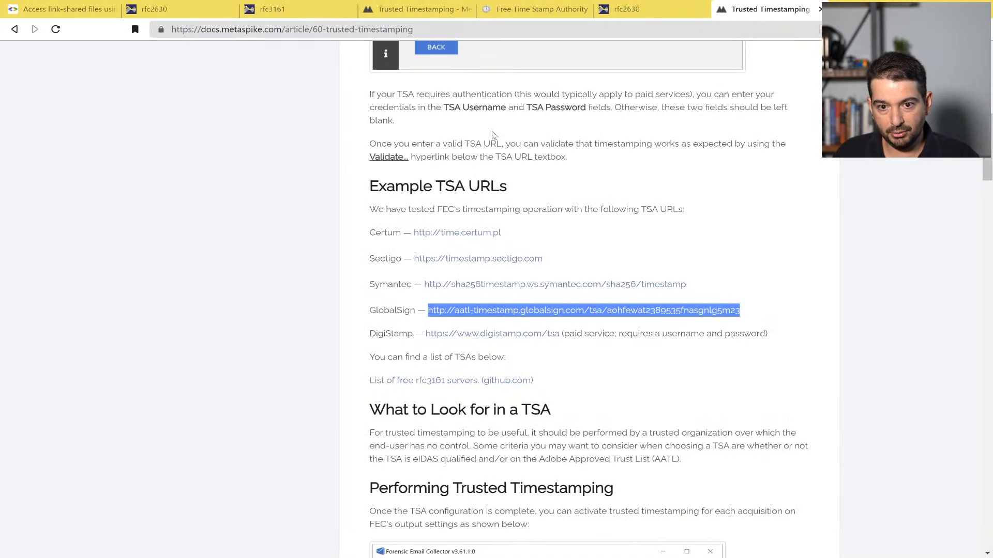
left_click(535, 9)
scroll(492, 300, "up", 15)
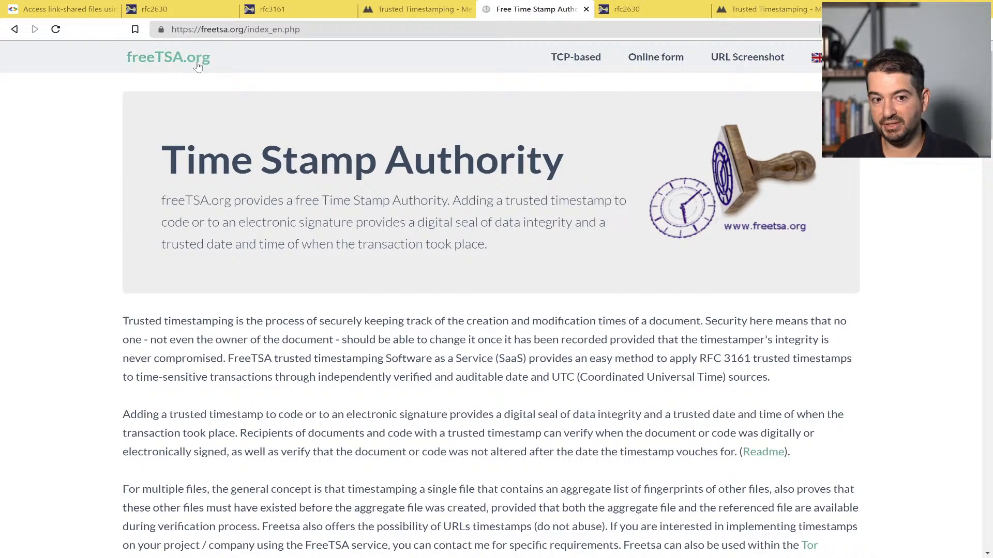
scroll(565, 215, "down", 10)
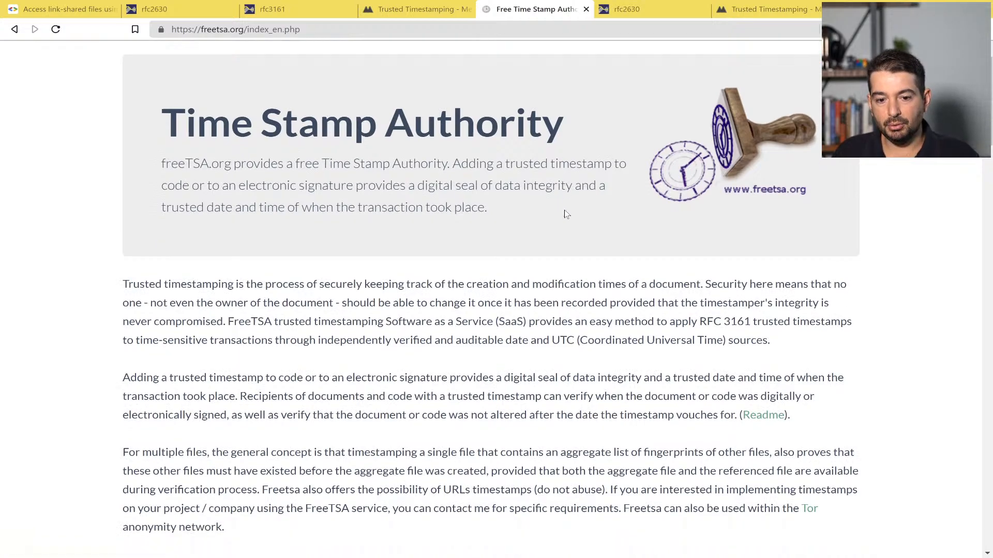
scroll(579, 351, "down", 6)
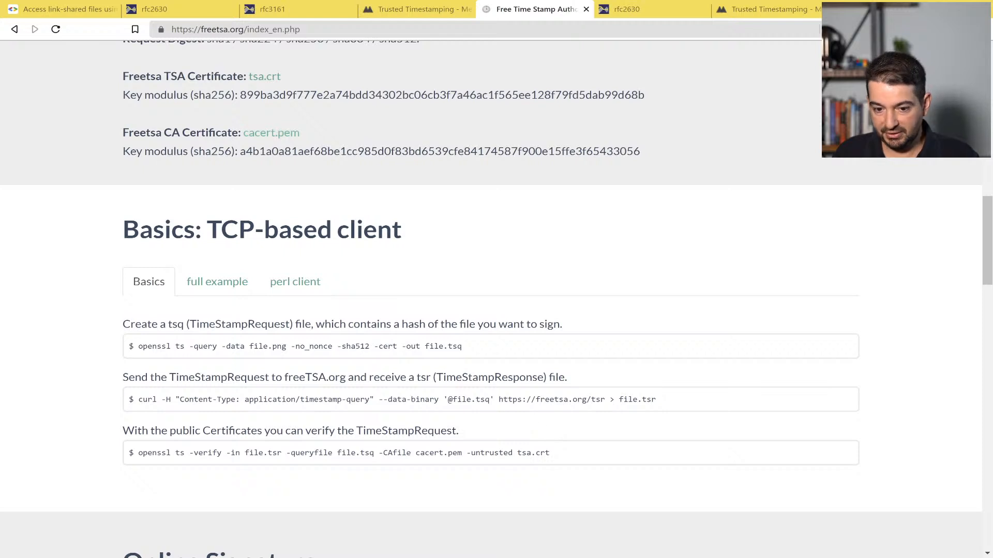
left_click_drag(499, 399, 605, 399)
key("ctrl+c")
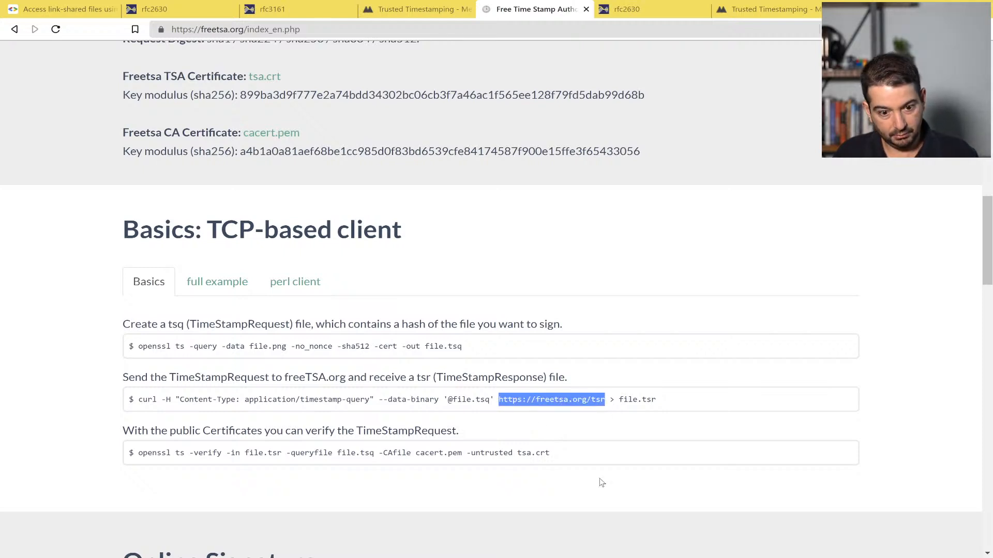
left_click(346, 557)
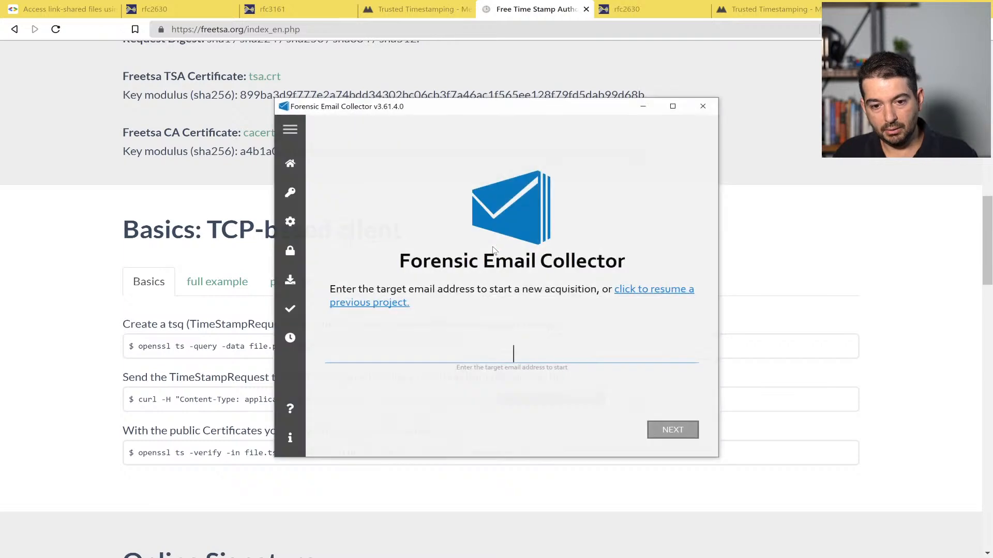
left_click(290, 222)
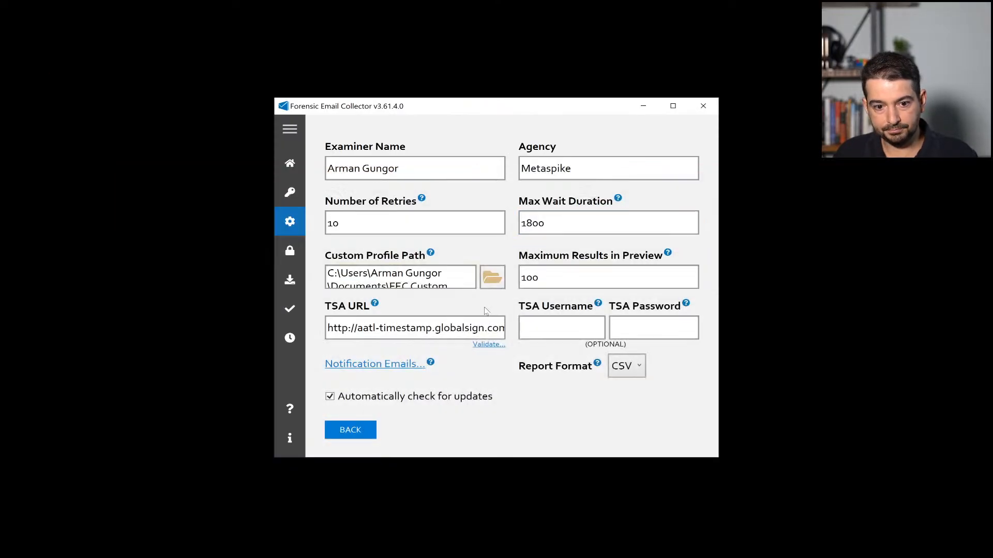
left_click(469, 328)
key("ctrl+a")
key("ctrl+v")
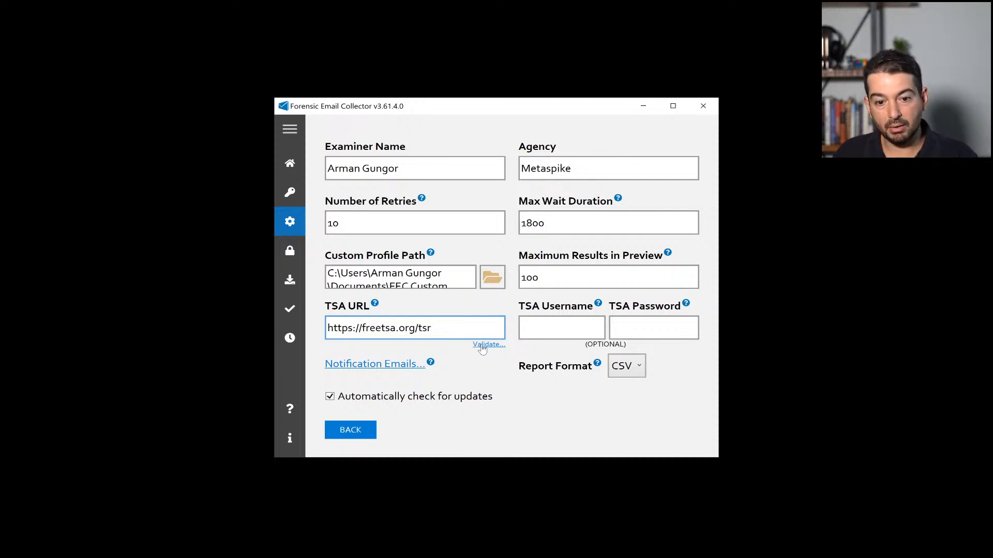
left_click(485, 345)
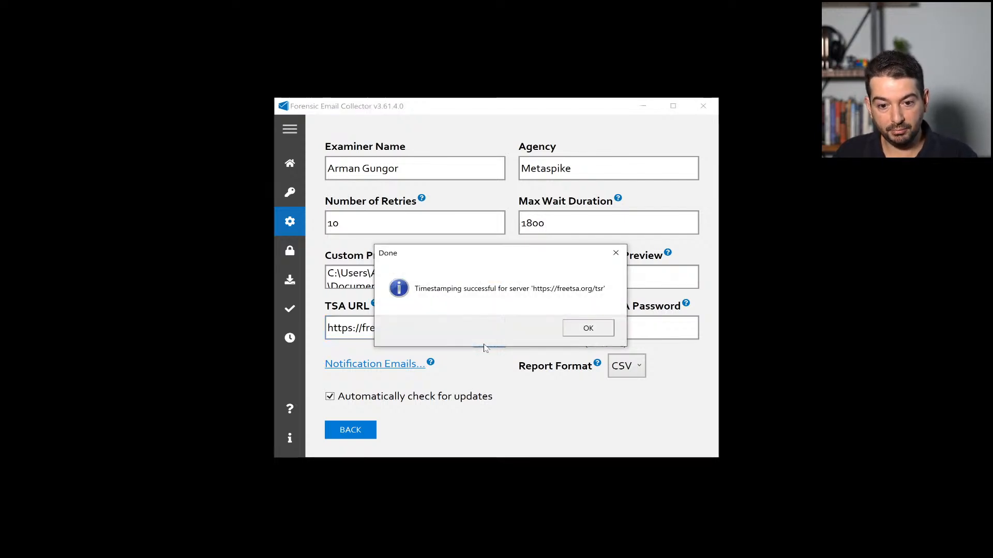
left_click(583, 327)
left_click(350, 430)
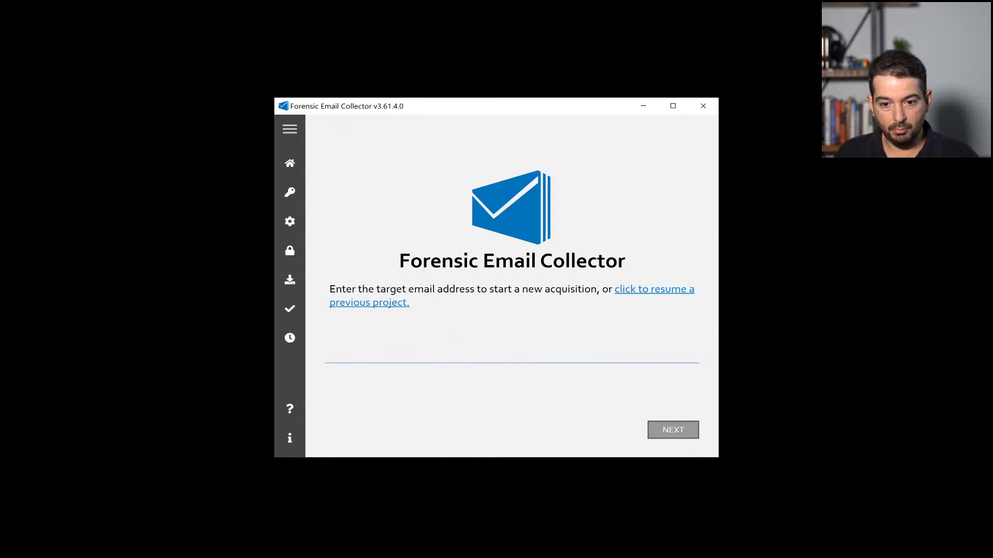
Step: Import the custodian's authentication token file for the Gmail account
left_click(291, 254)
left_click(517, 371)
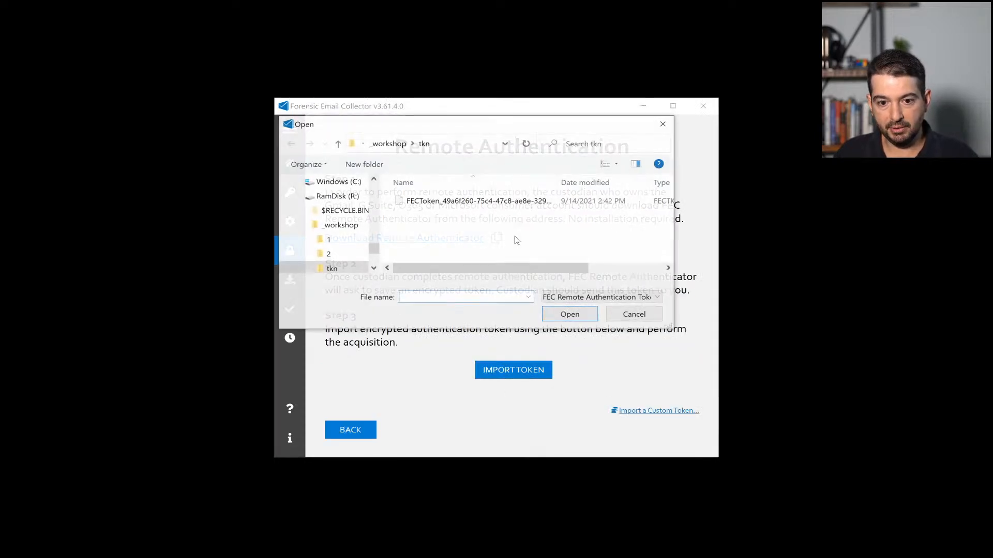
double_click(495, 203)
left_click(557, 330)
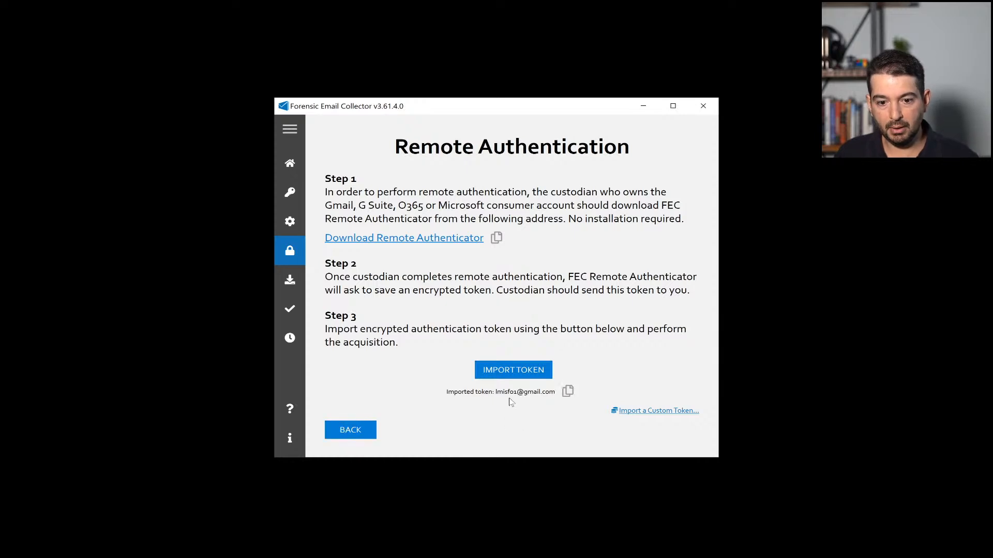
left_click(350, 430)
Step: Enable Timestamp Logs and set the output path to R:\out\6
left_click(667, 430)
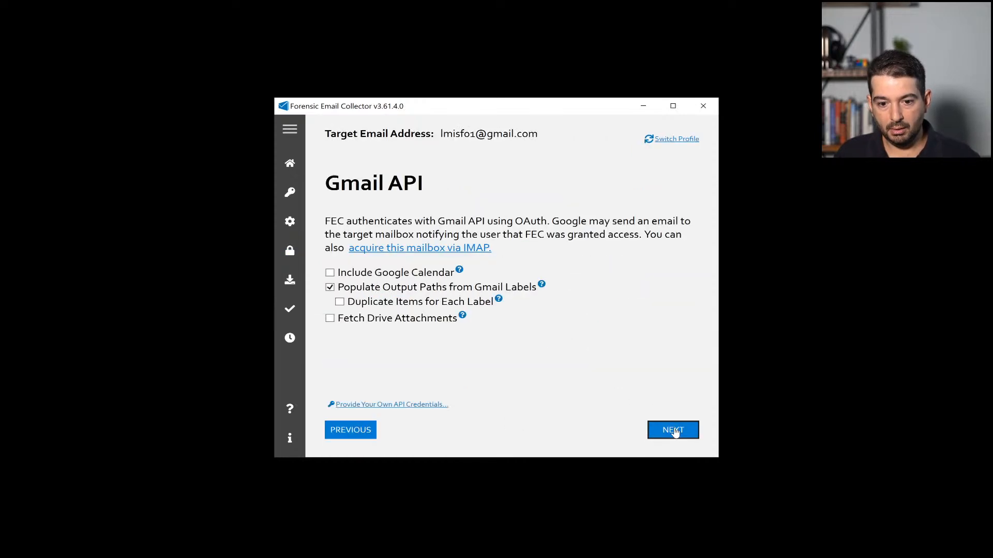
left_click(673, 428)
left_click(670, 429)
left_click(393, 376)
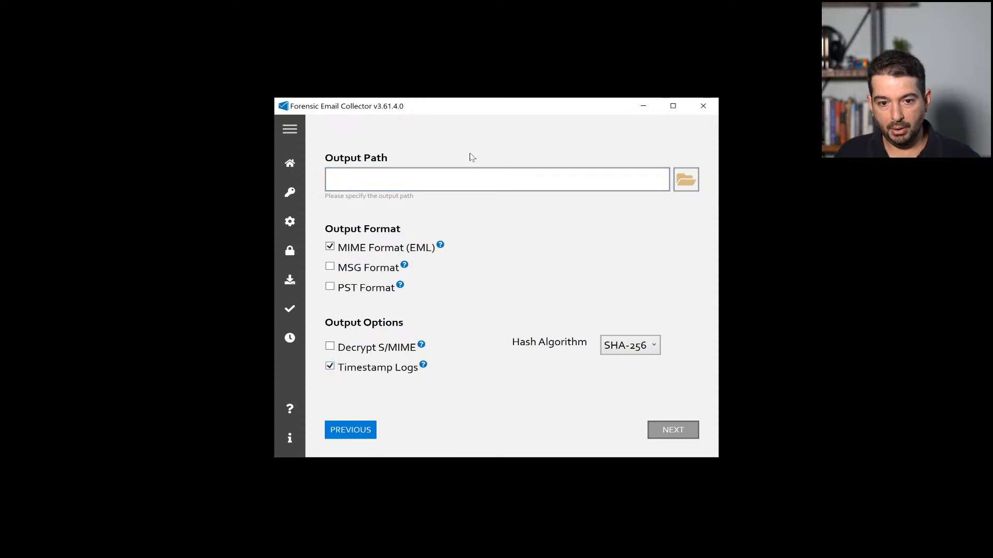
left_click(470, 180)
type("R:\\out\\6")
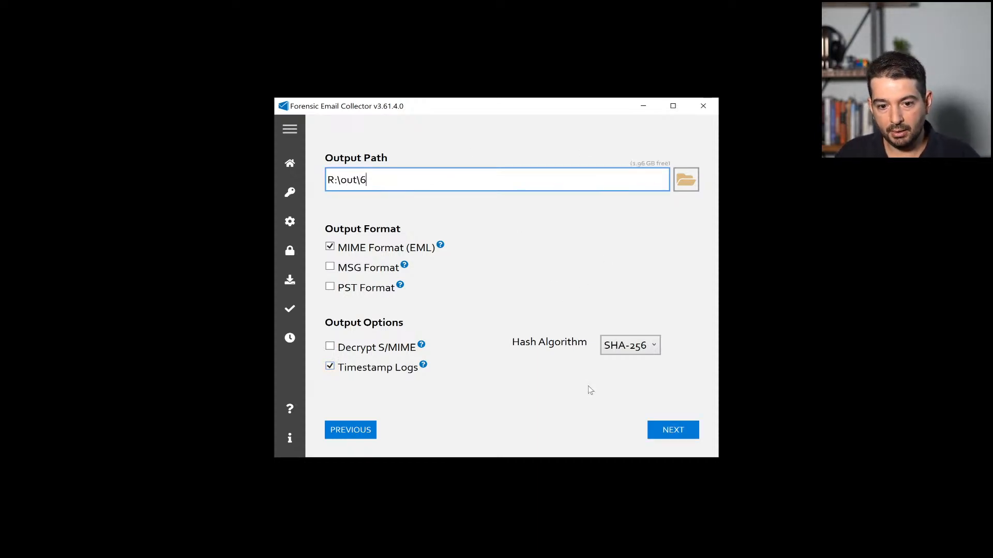
left_click(672, 430)
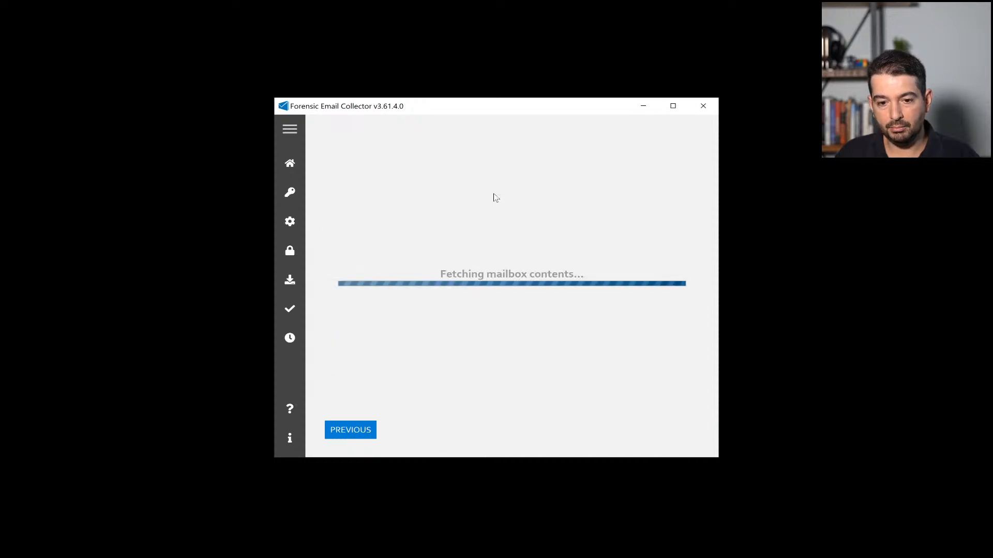
Step: Save an 'expert' search, acquire all 45 matching items, and close the collector
left_click(467, 136)
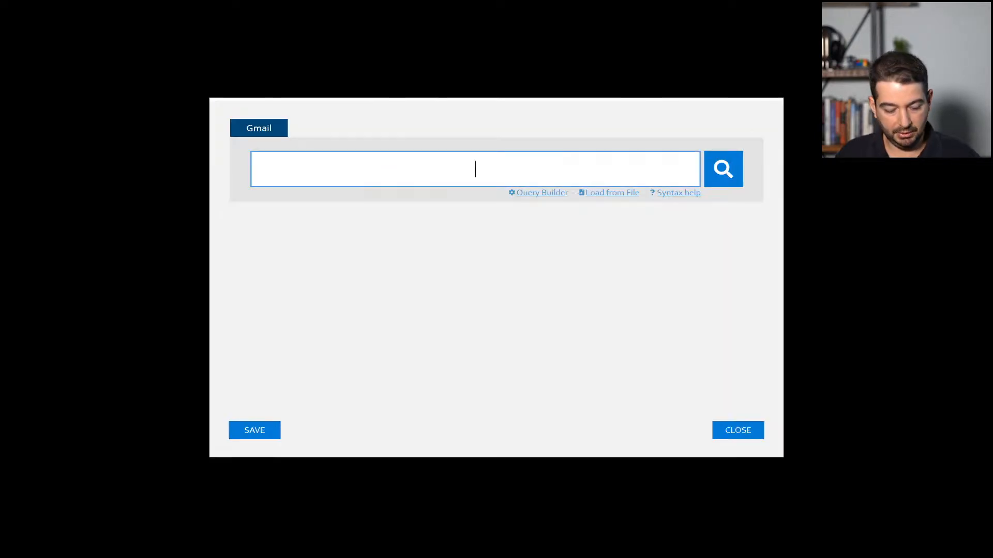
type("expert")
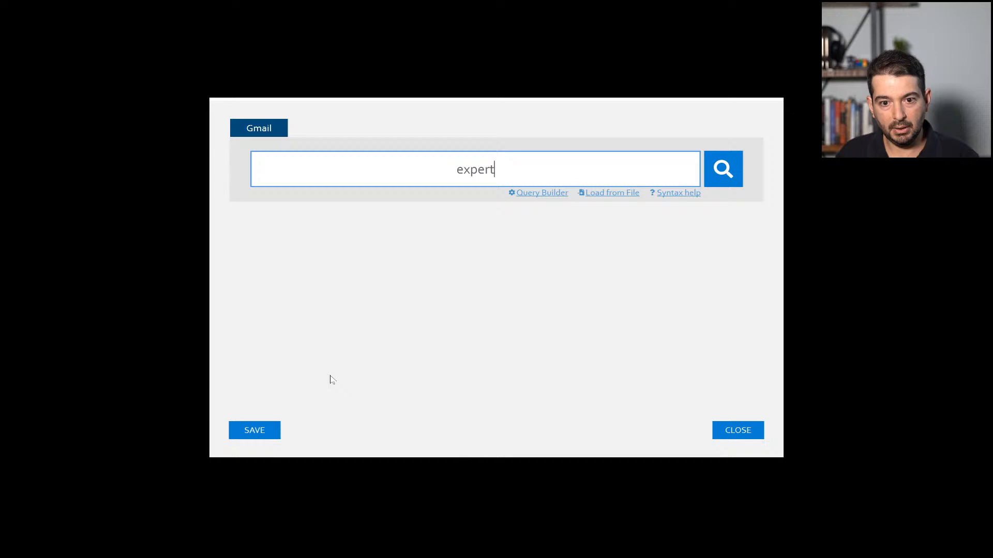
left_click(267, 436)
left_click(672, 430)
left_click(673, 438)
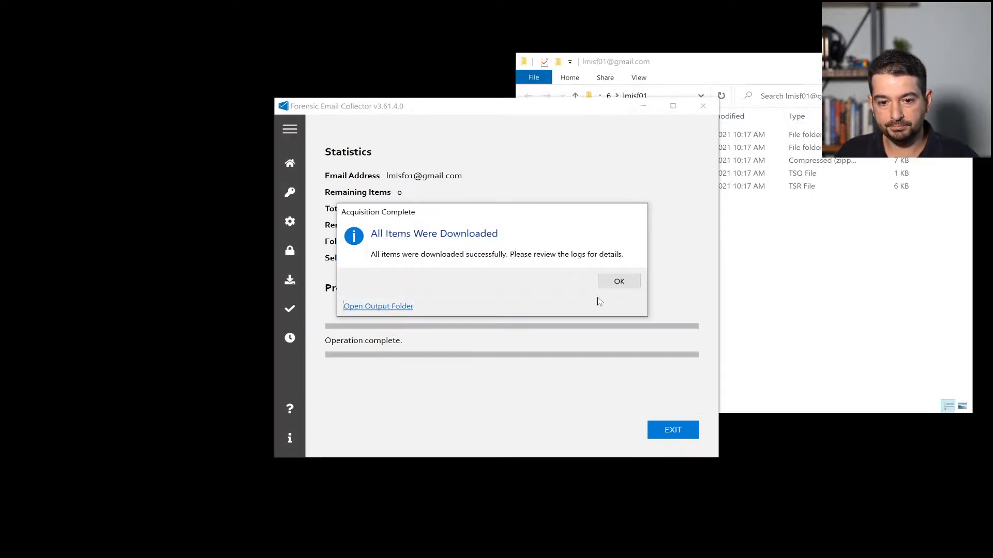
left_click(618, 281)
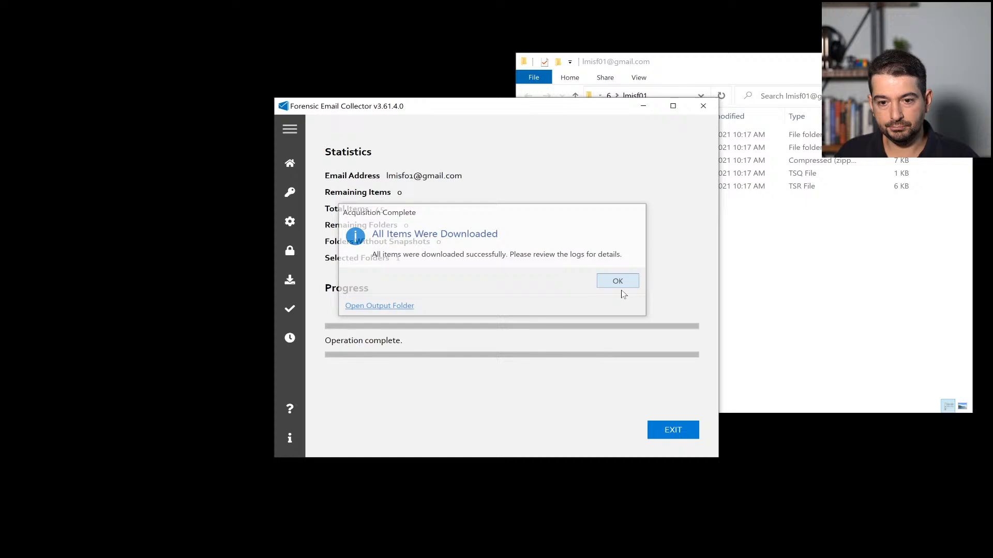
left_click(702, 109)
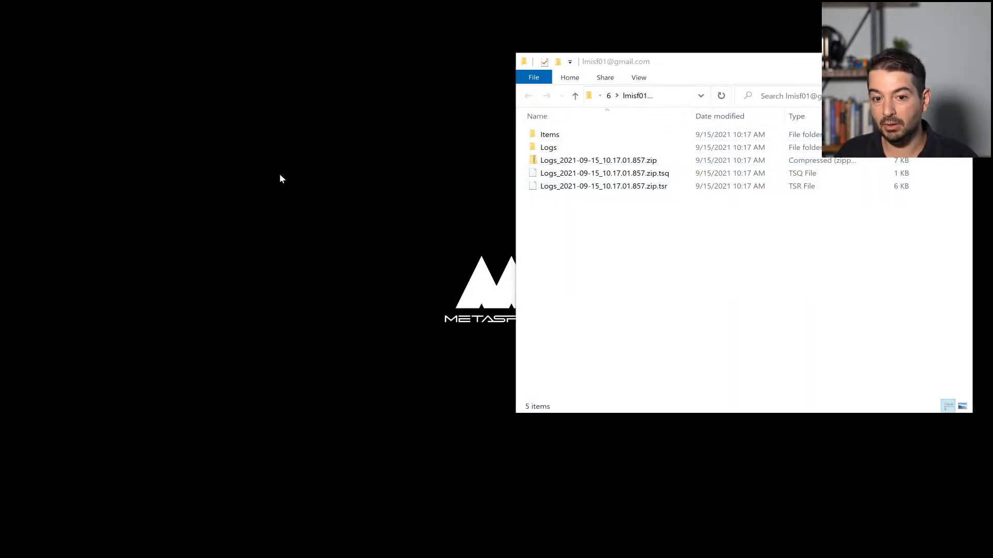
Step: Verify the freeTSA-stamped Logs zip with its .tsq and .tsr files and review the UntrustedRoot results
left_click_drag(428, 105, 203, 63)
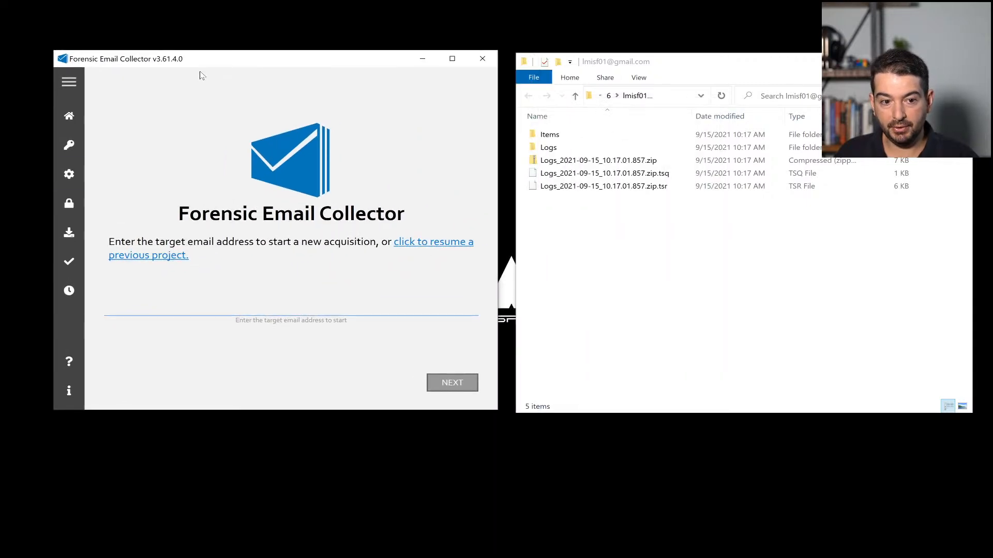
left_click(69, 290)
left_click_drag(675, 238, 392, 289)
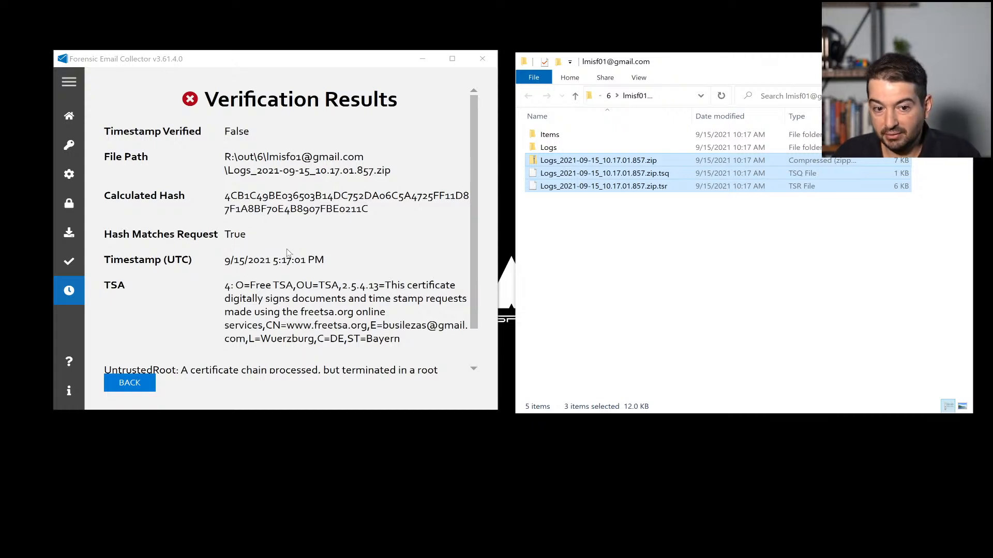
scroll(290, 254, "down", 2)
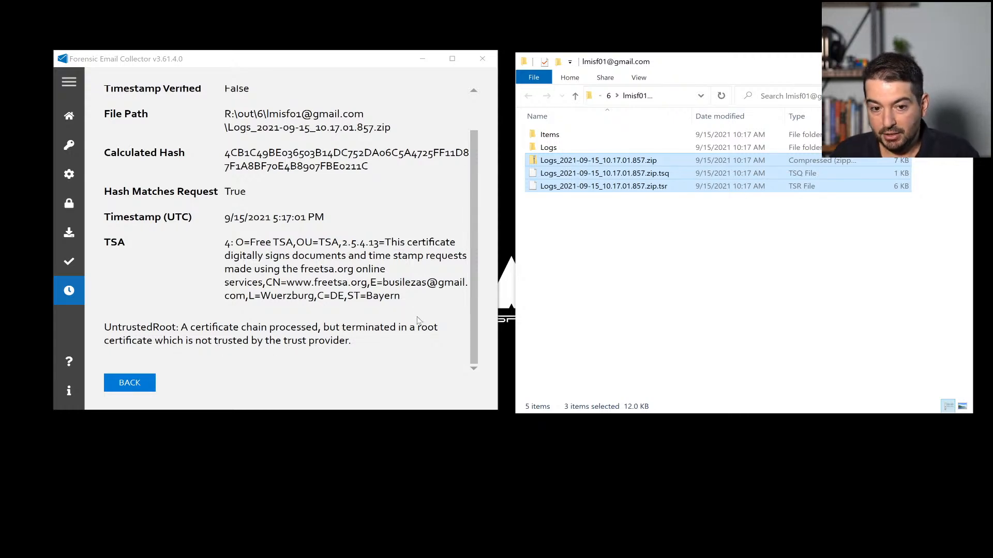
scroll(419, 307, "up", 1)
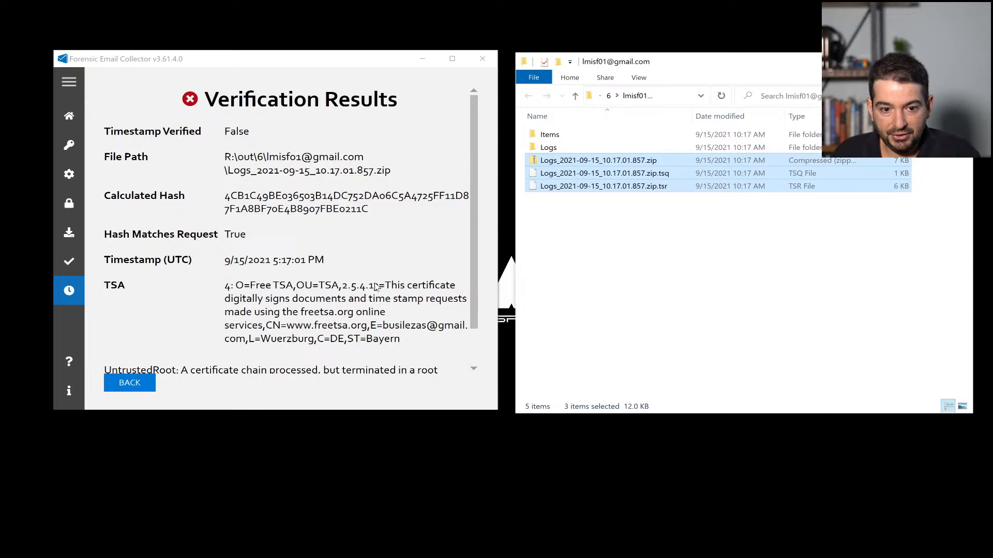
scroll(376, 287, "down", 1)
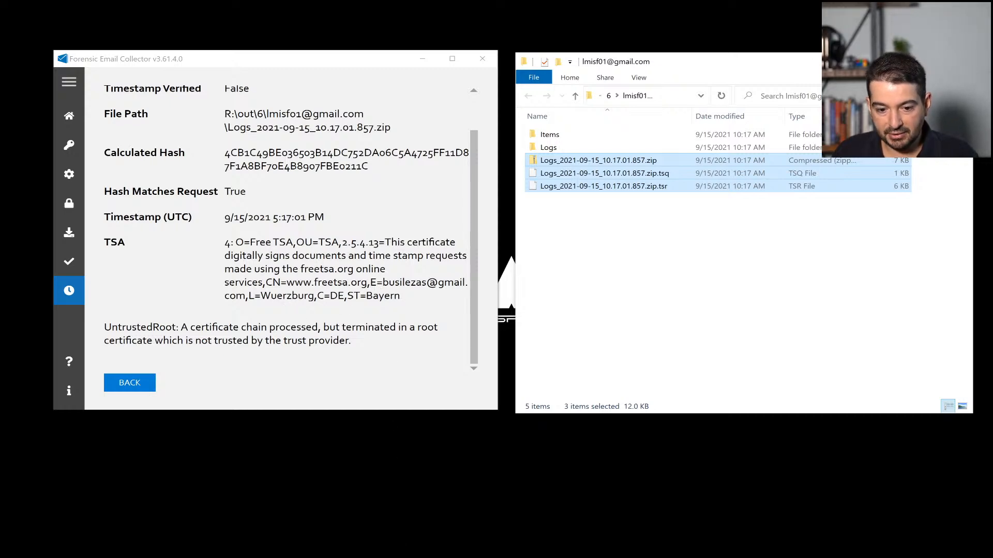
Step: Find the cacert.pem link on freetsa.org and save it as a file
left_click(428, 553)
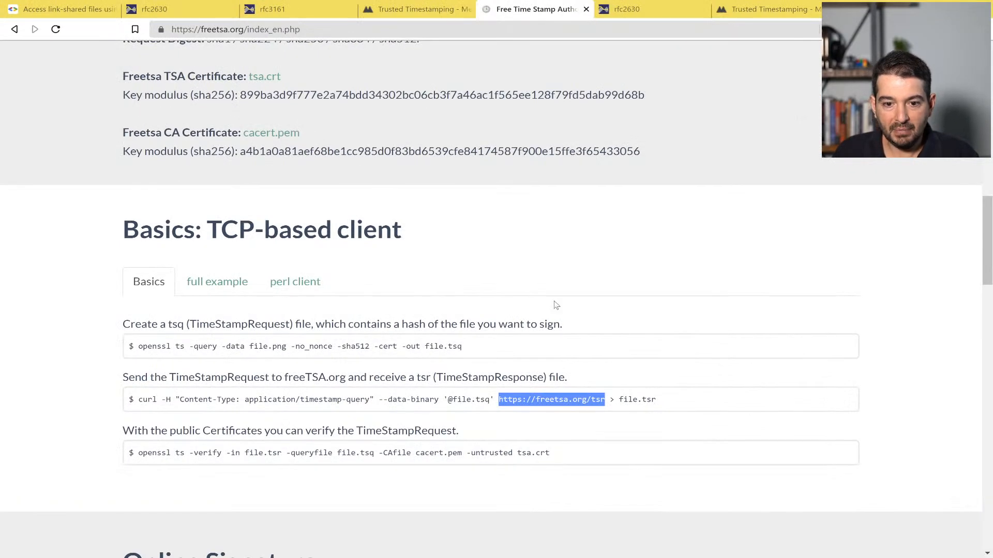
left_click(565, 226)
scroll(565, 226, "up", 3)
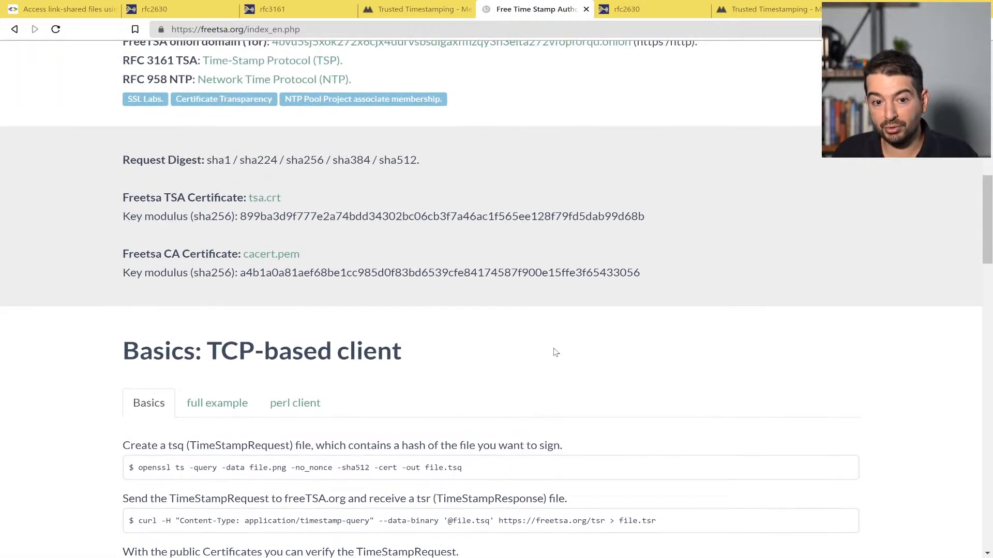
scroll(554, 350, "up", 15)
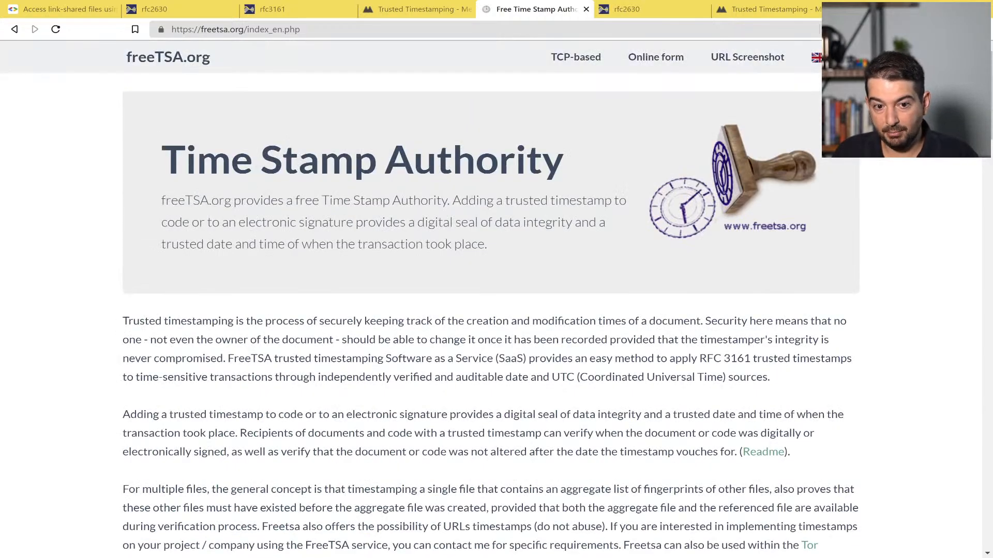
scroll(491, 339, "down", 12)
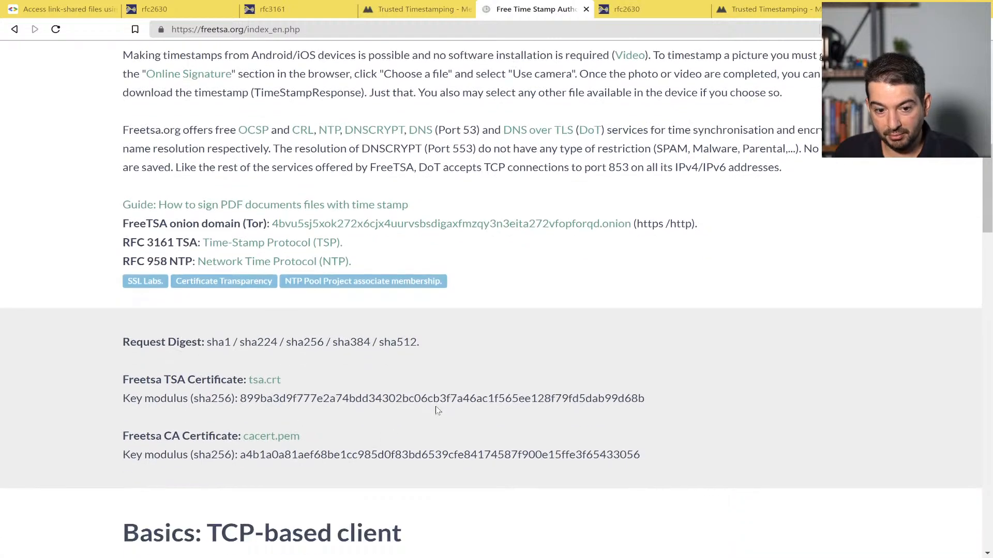
scroll(492, 339, "down", 2)
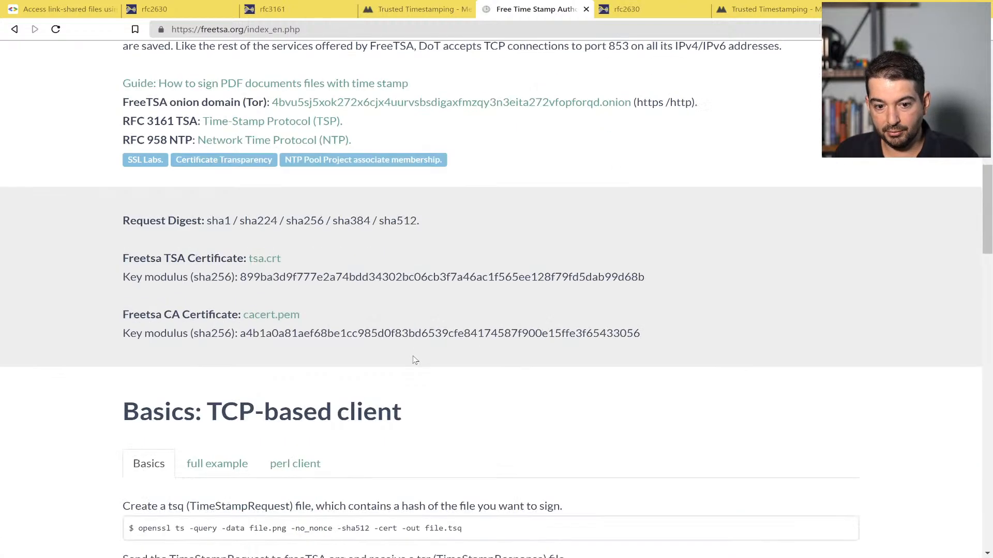
right_click(293, 321)
left_click(365, 405)
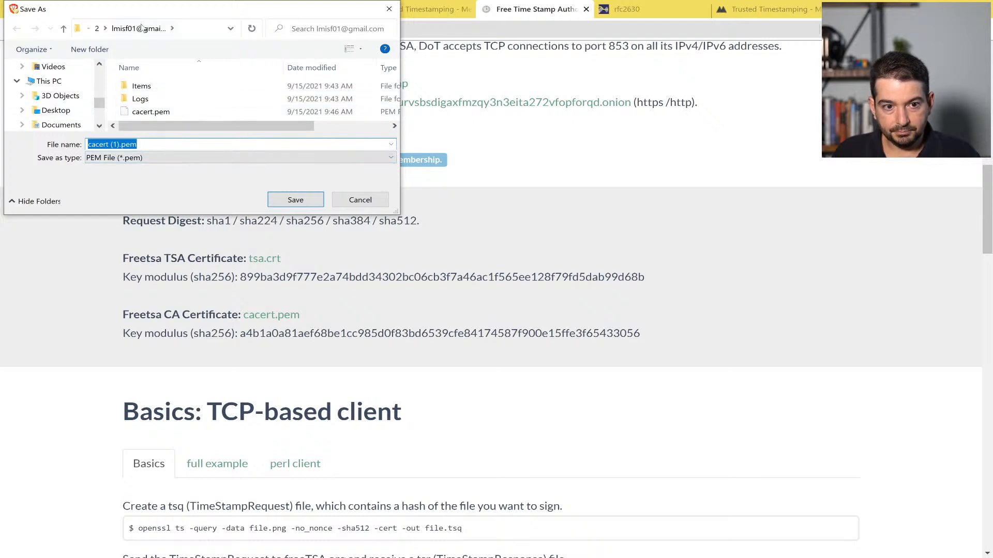
Step: Save cacert.pem into the account's acquisition folder under out\6
left_click(97, 29)
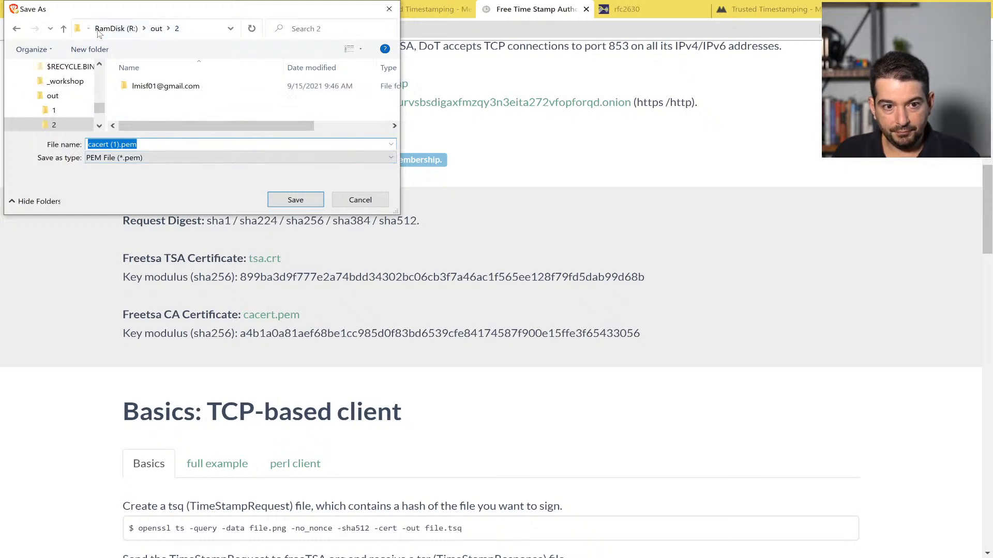
left_click(156, 29)
scroll(147, 98, "down", 1)
double_click(138, 112)
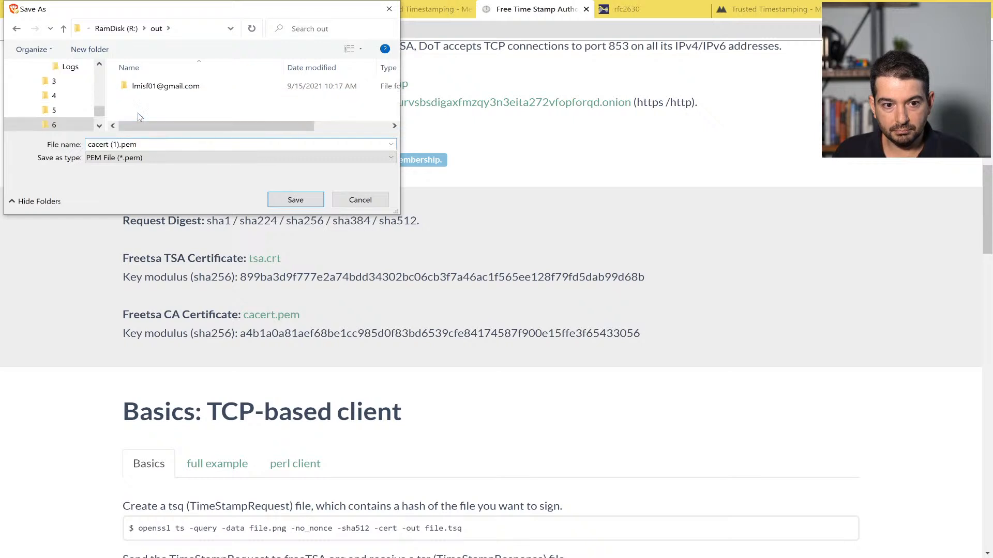
double_click(155, 91)
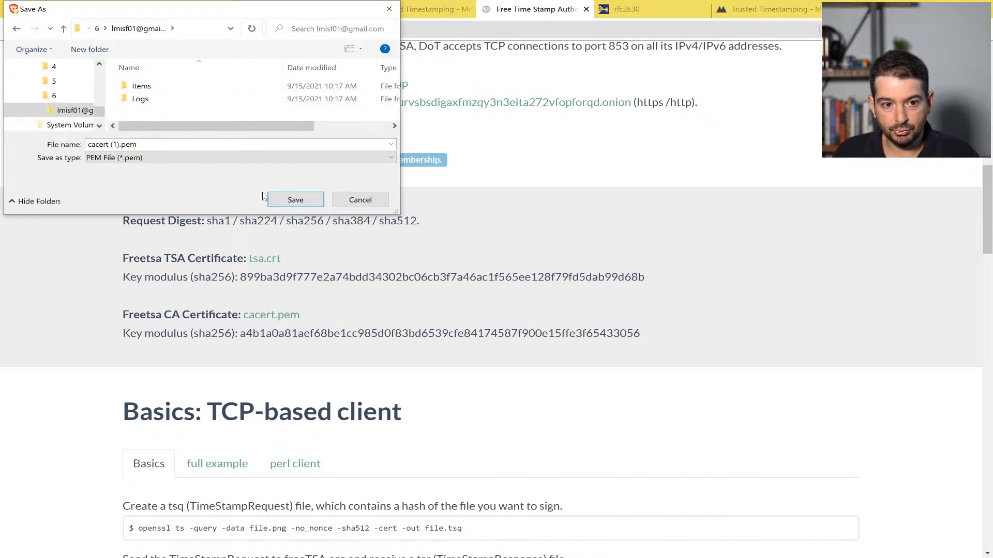
left_click(293, 201)
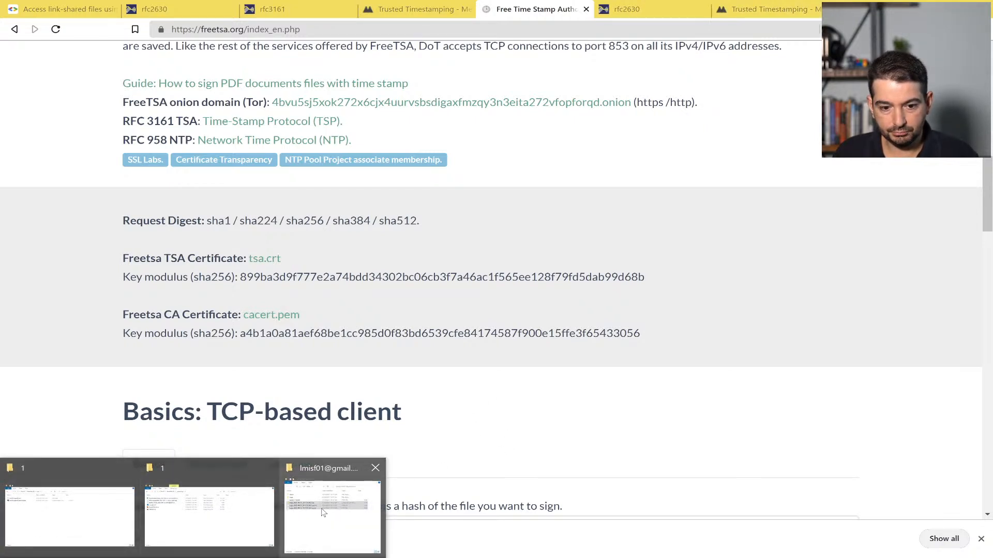
Step: Rename 'cacert (1).pem' to cacert.pem in the output folder
left_click(320, 520)
left_click(625, 284)
left_click(564, 163)
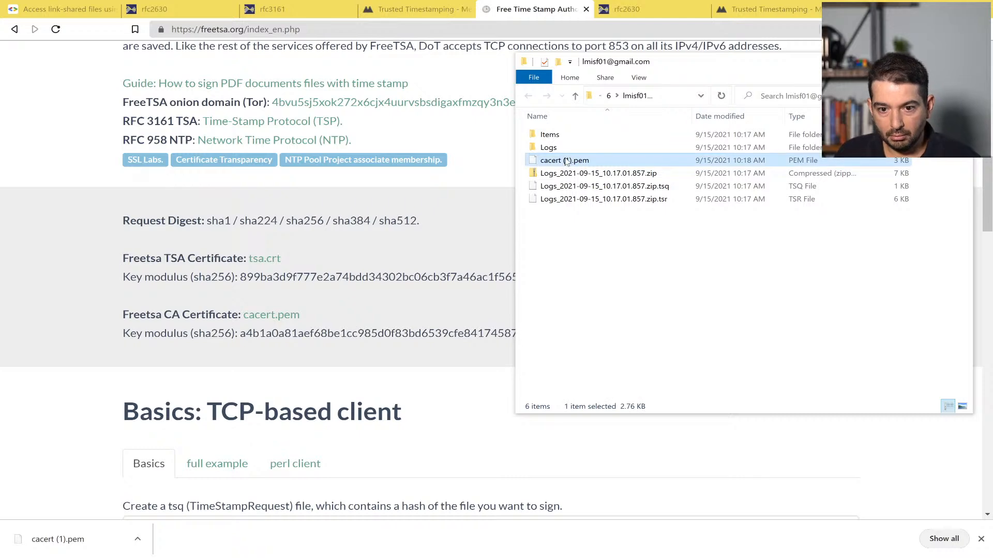
left_click(562, 162)
left_click(561, 162)
key("Delete")
key("Delete")
key("Delete")
key("Delete")
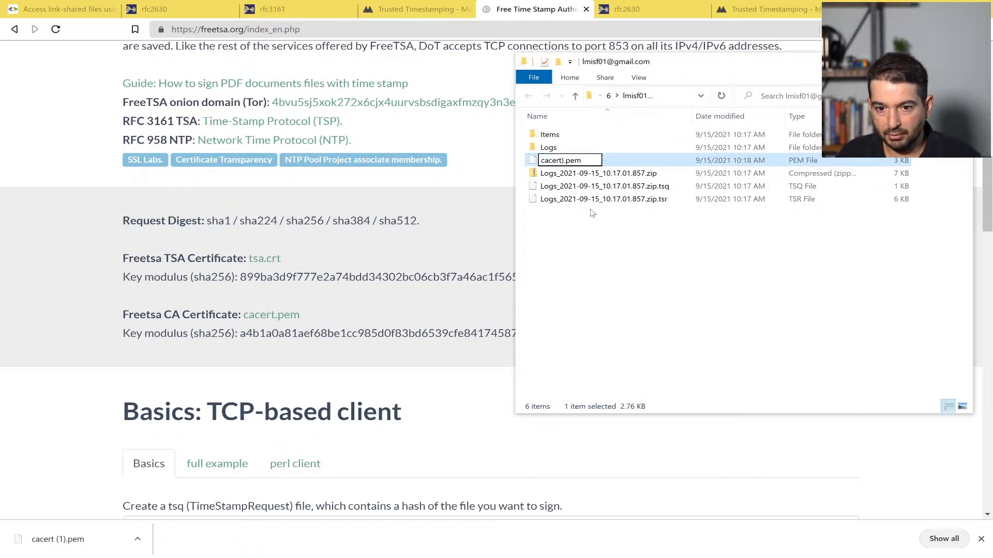
key("Return")
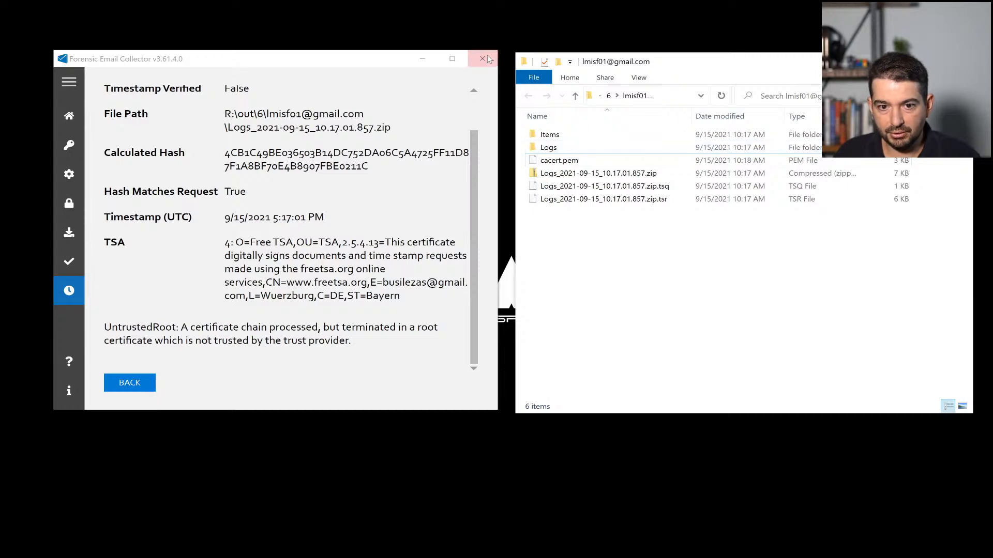
left_click(489, 58)
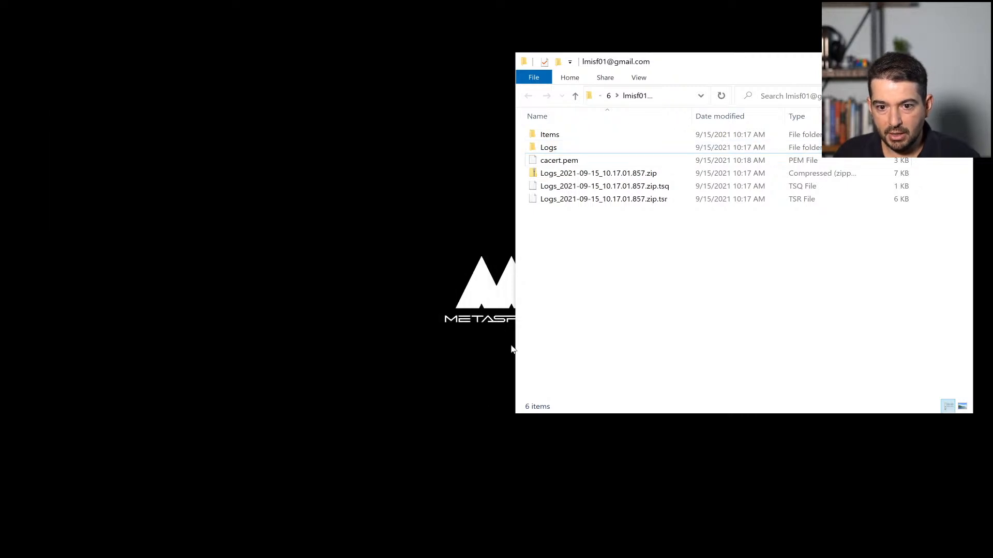
Step: Move the collector window aside and open FEC's Verify Trusted Timestamp page
left_click(567, 469)
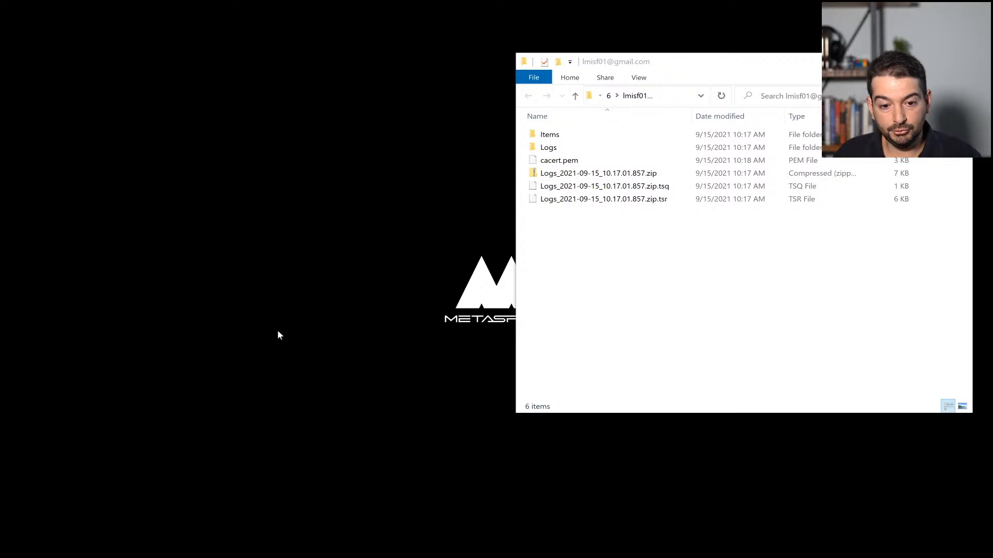
left_click_drag(499, 108, 282, 64)
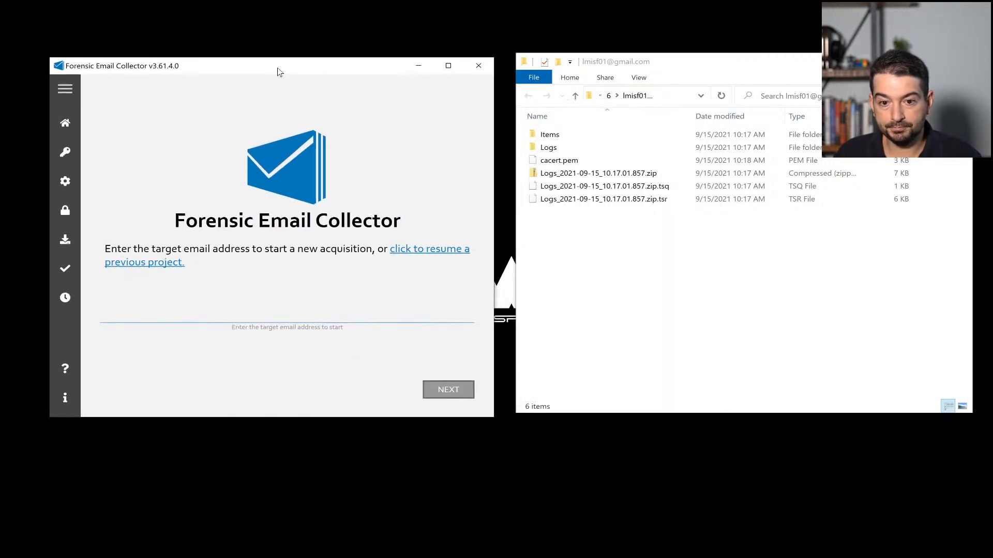
left_click(68, 293)
left_click(618, 262)
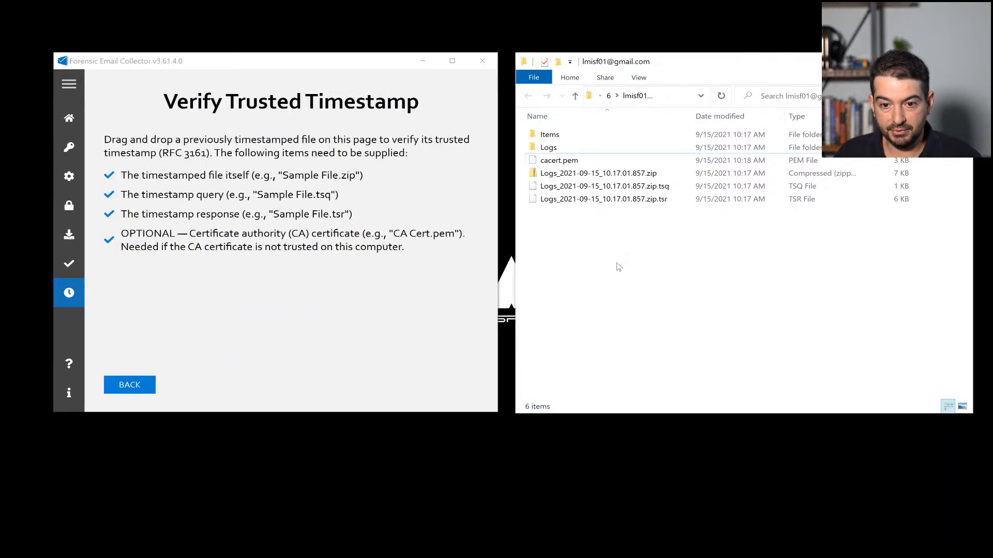
Step: Drop the Logs zip, .tsq, .tsr and cacert.pem in, confirm Timestamp Verified True, then close FEC
left_click_drag(596, 246, 324, 305)
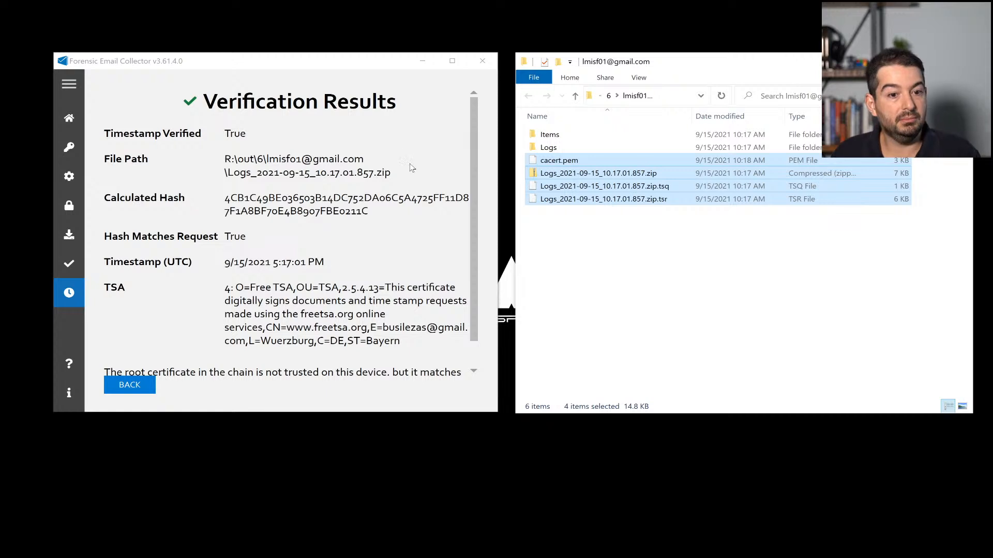
scroll(395, 173, "down", 1)
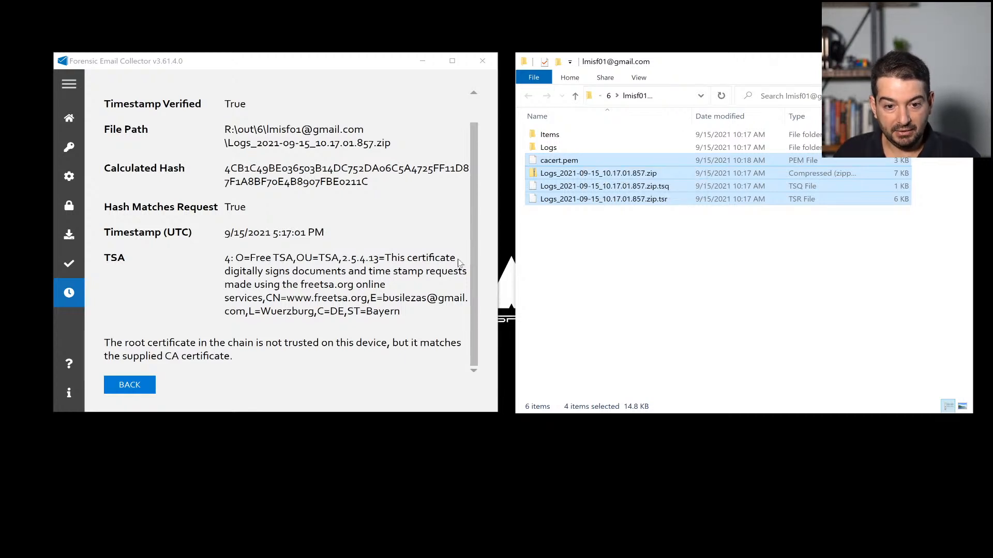
left_click(576, 257)
left_click(573, 163)
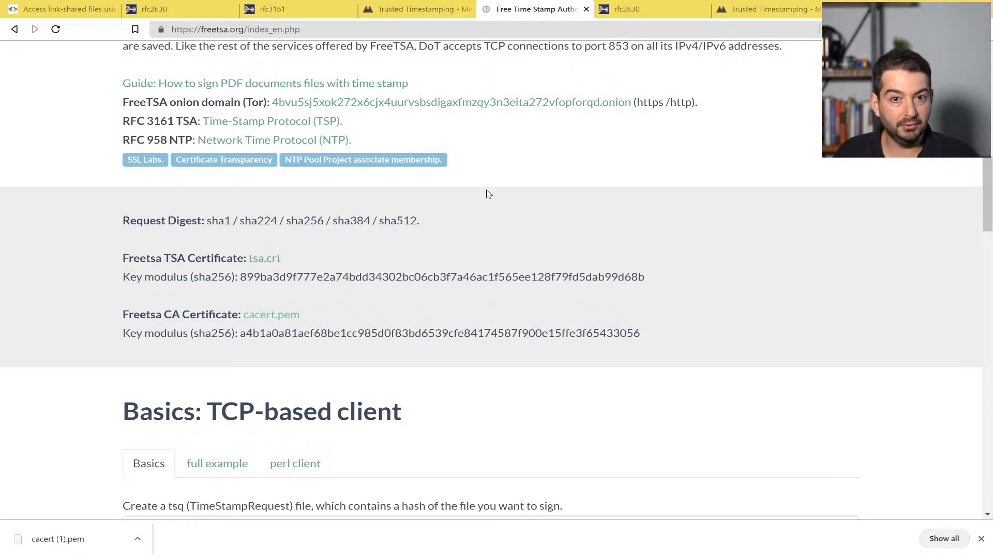
scroll(488, 194, "up", 1)
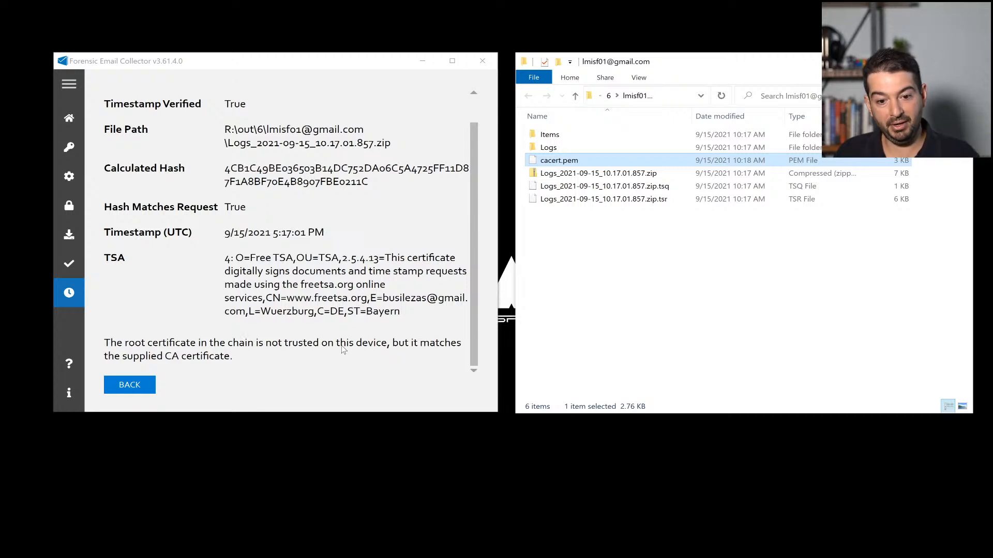
scroll(324, 349, "up", 1)
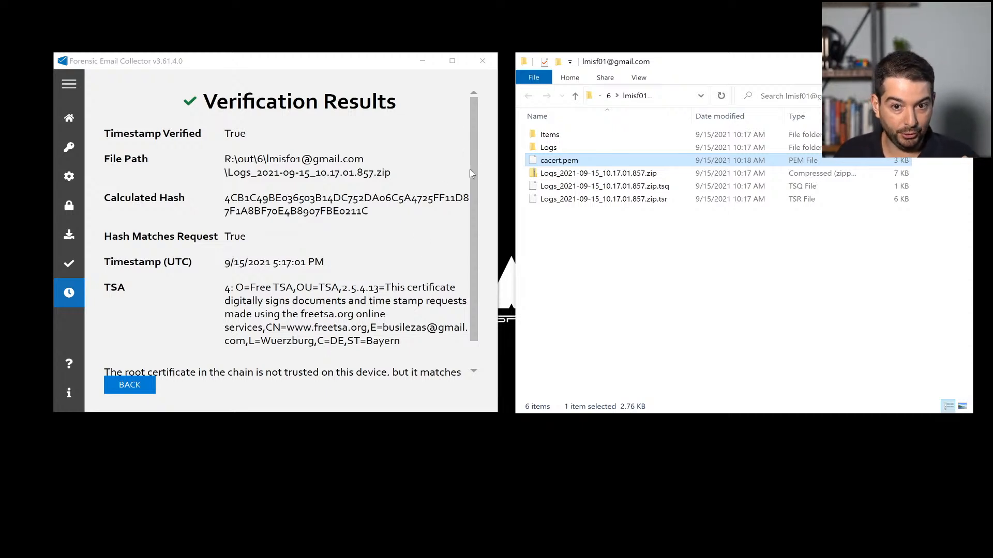
left_click(483, 59)
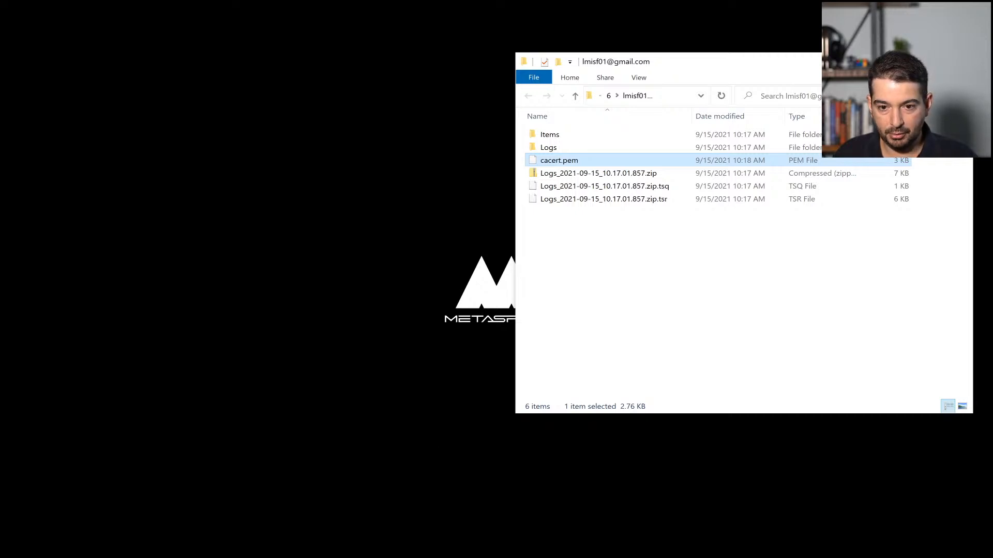
Step: Minimize the file window and start a new Ubuntu-20.04 shell in Windows Terminal
key("super+Down")
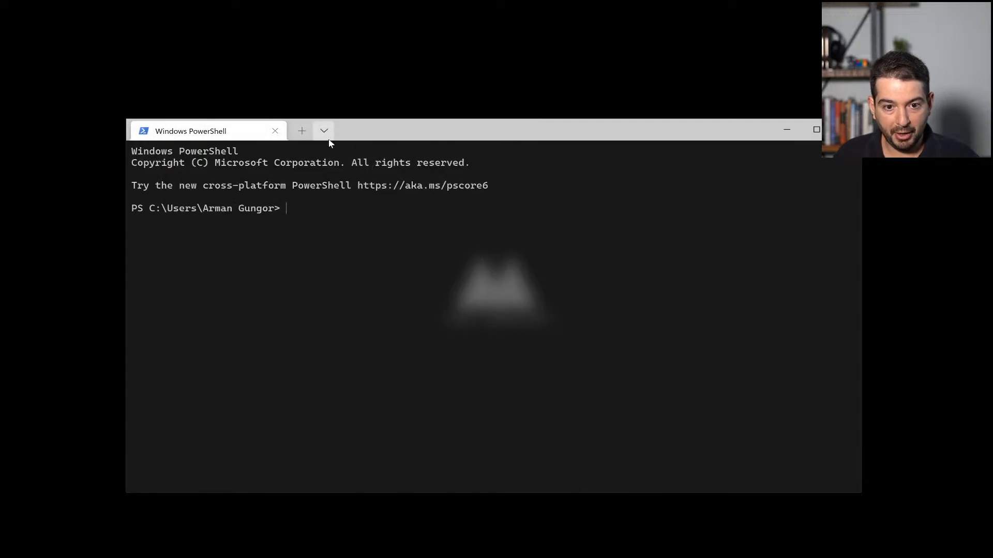
left_click(328, 137)
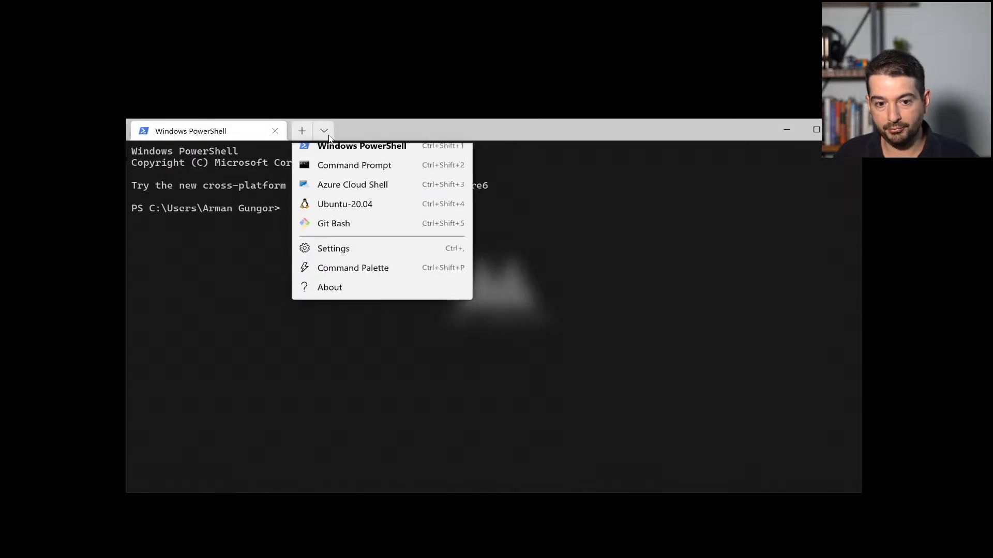
left_click(348, 211)
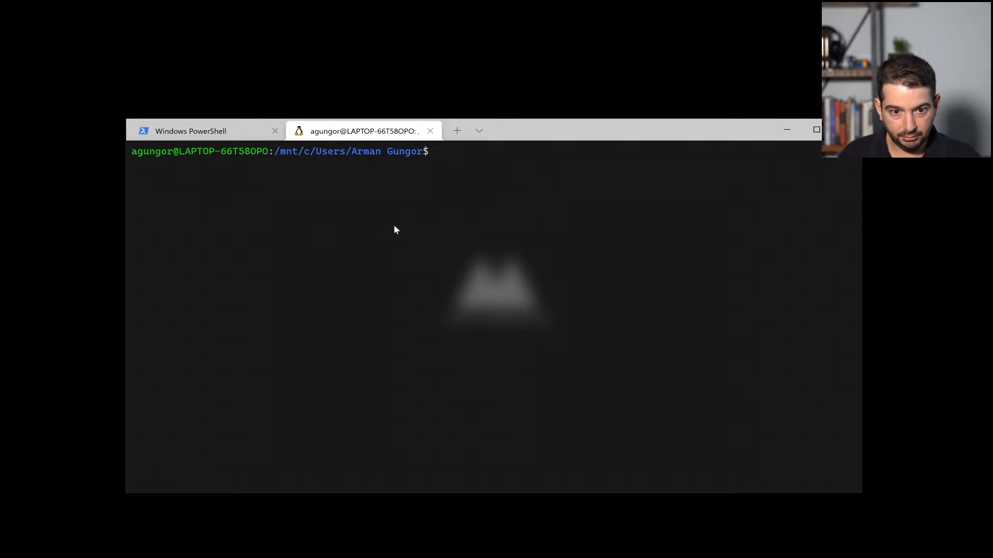
Step: Change into the acquisition folder under /mnt/r/out/6 and list its contents with ls -al
type("cd /")
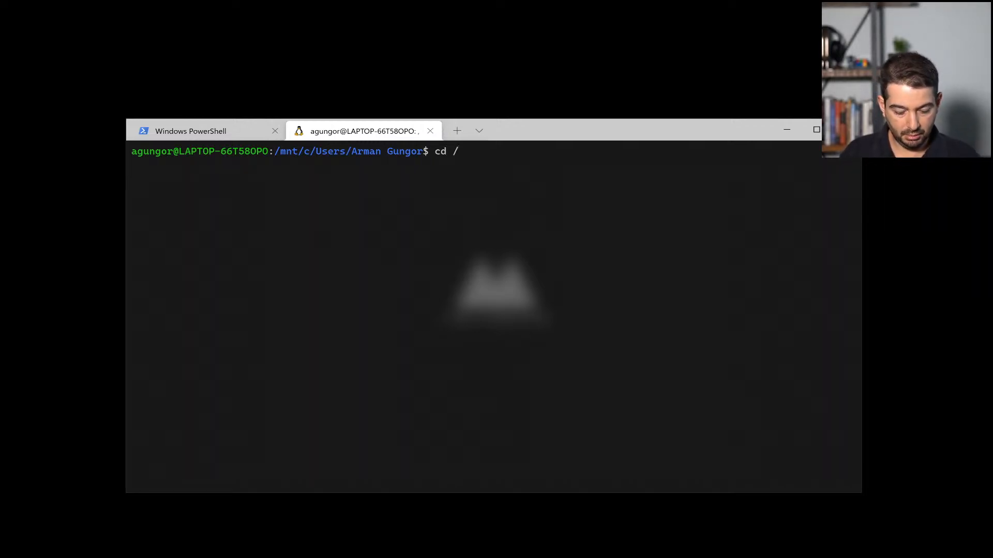
type("mnt/r")
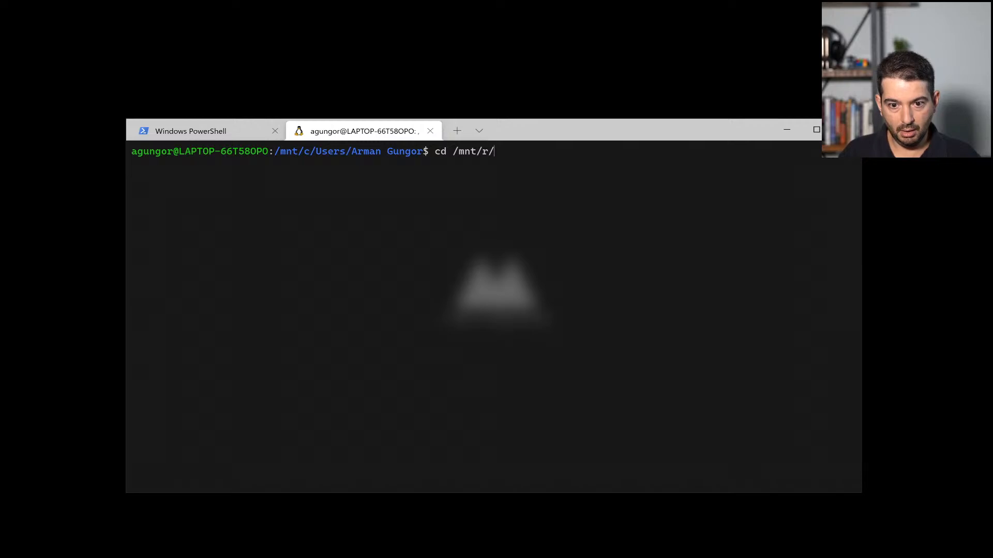
type("/out/")
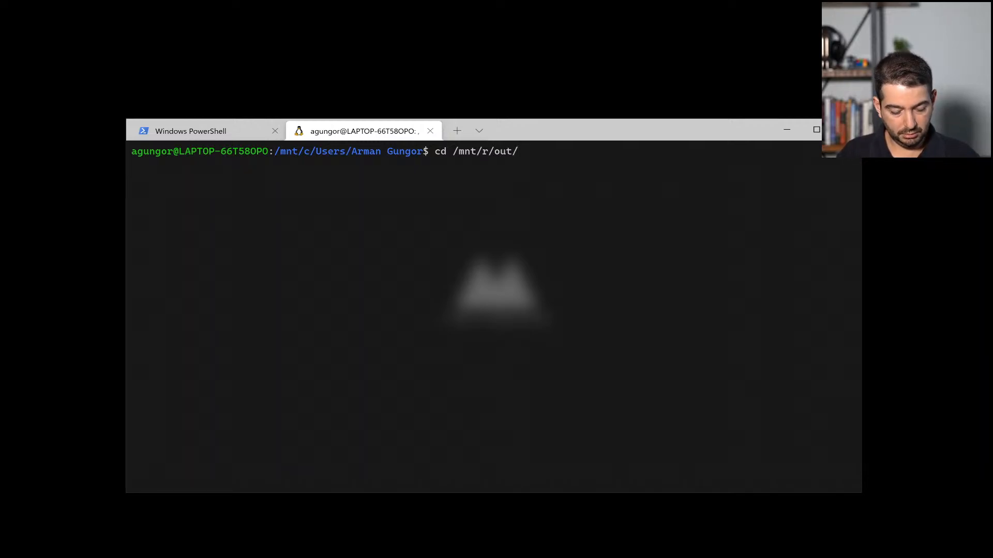
type("6")
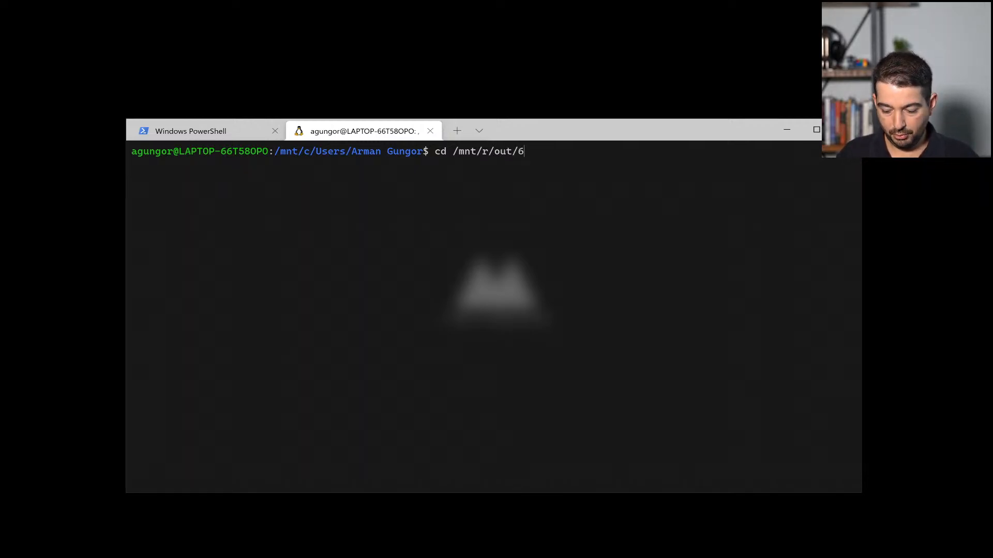
type("/lmi")
key("Tab")
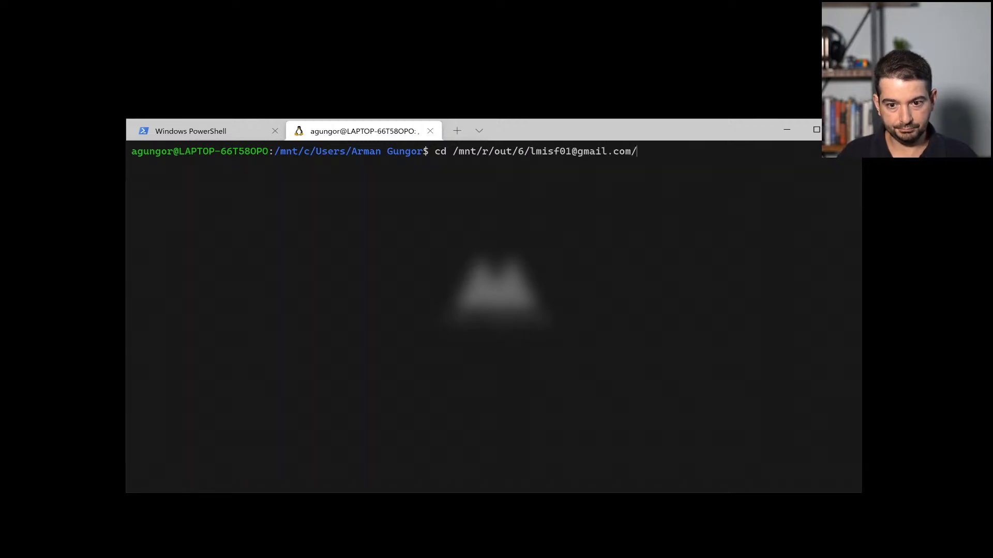
key("Return")
type("ls -al")
key("Return")
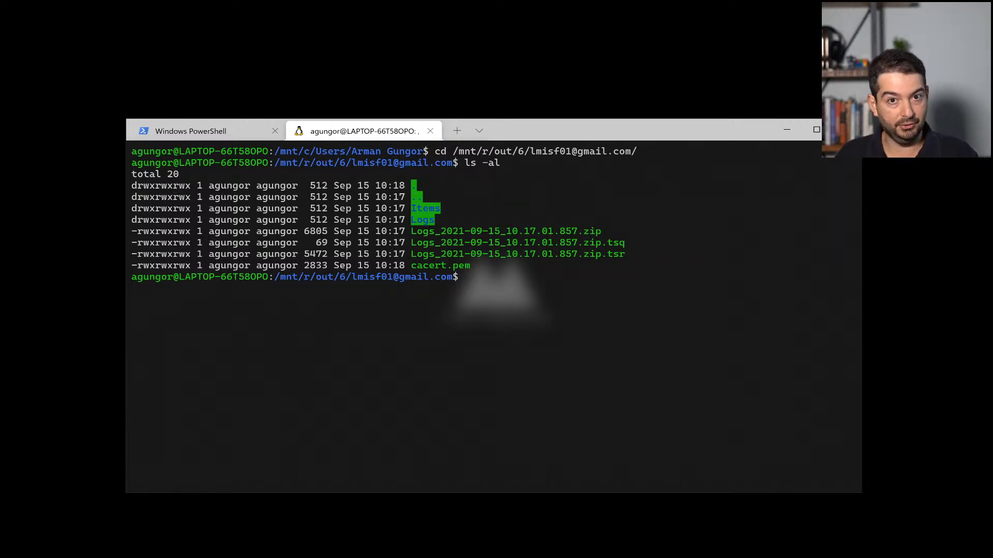
Step: Decode the Logs .tsr with openssl ts -reply -text, showing sha256 and the 17:17:01 GMT stamp
type("opens")
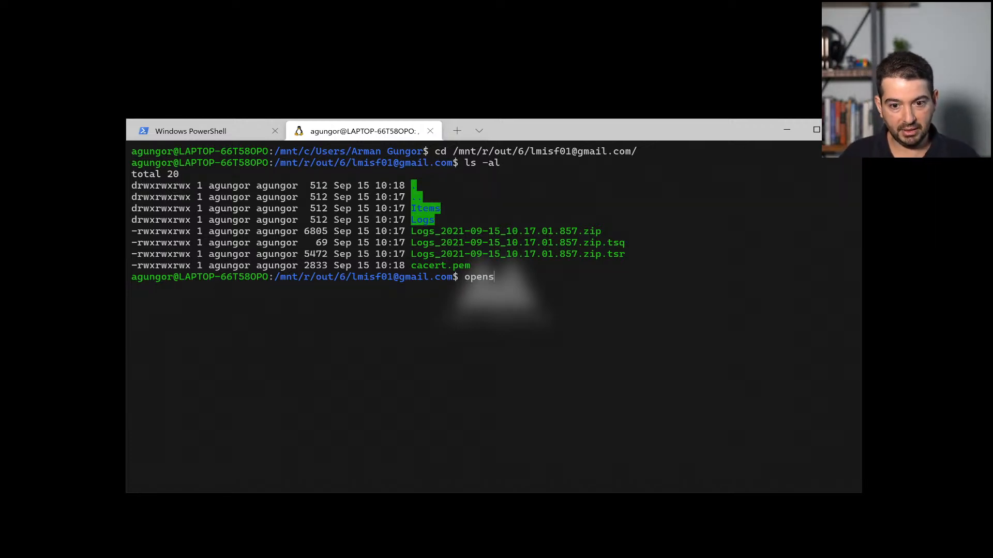
type("sl")
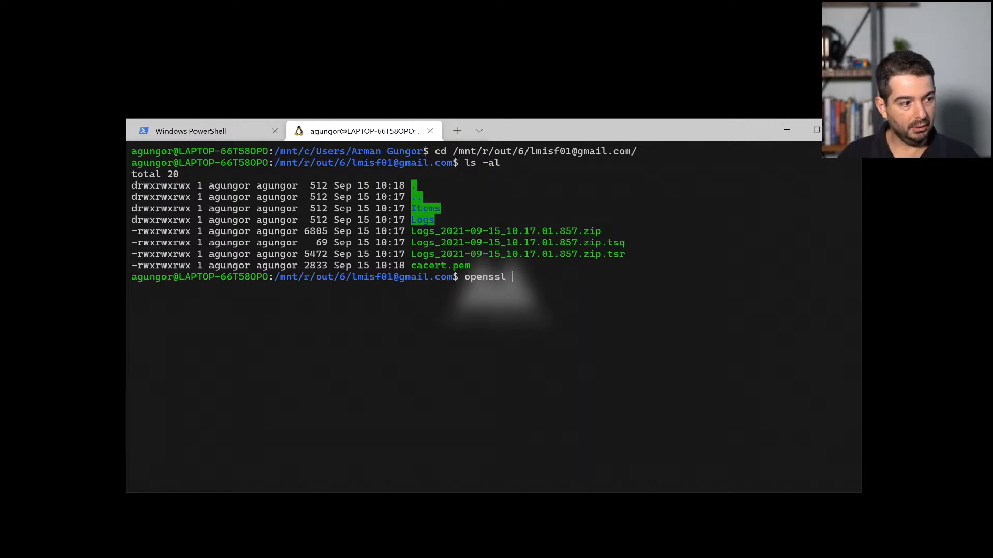
type(" t")
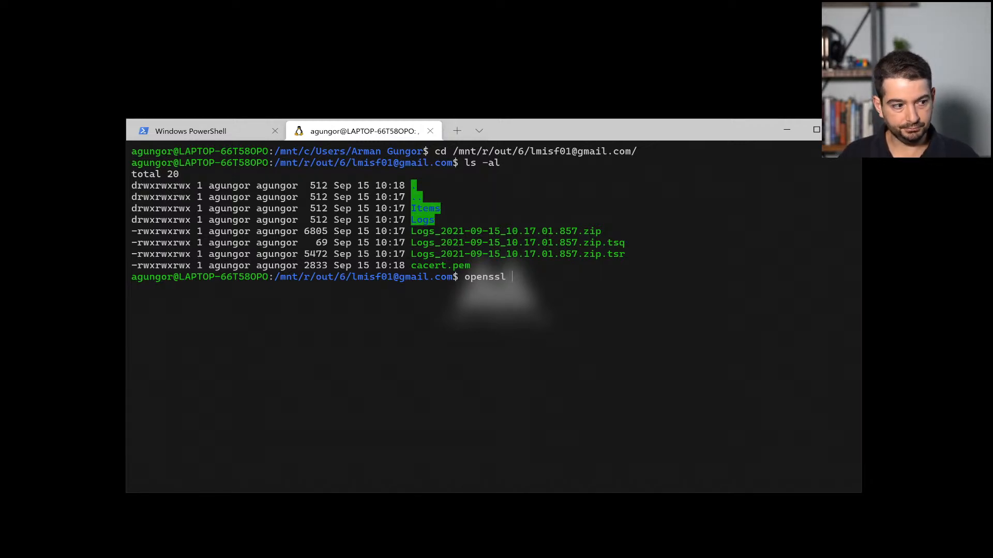
type("ts -rep")
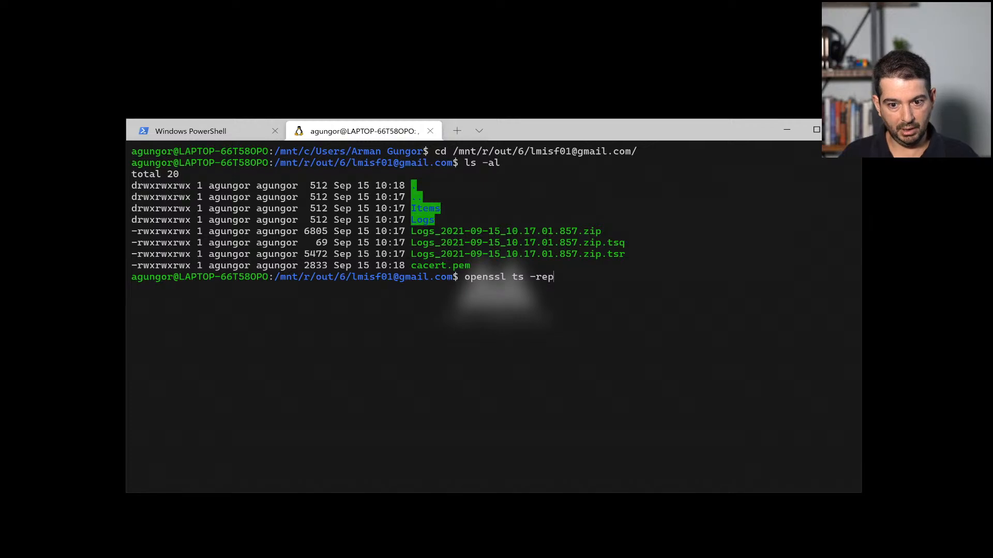
type("ly")
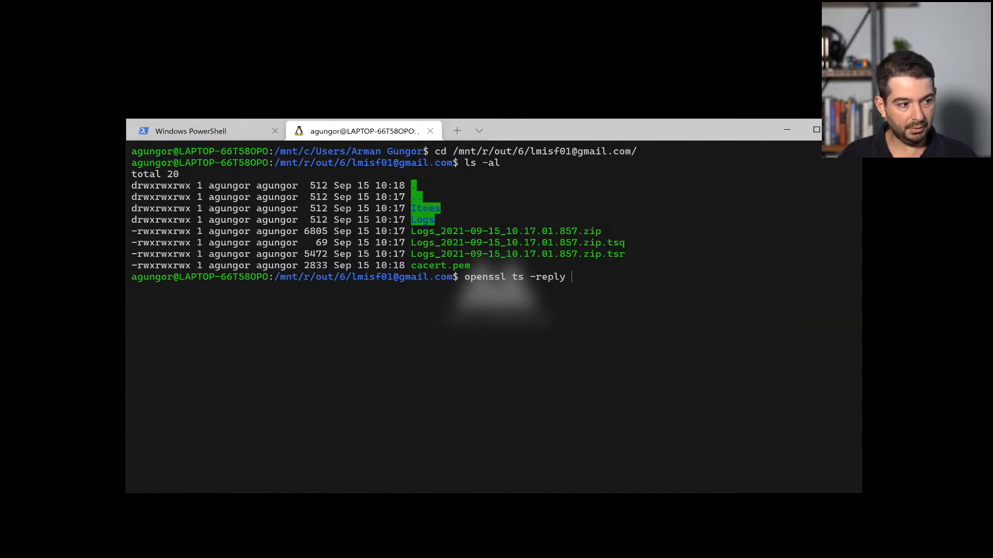
type(" -in Logs")
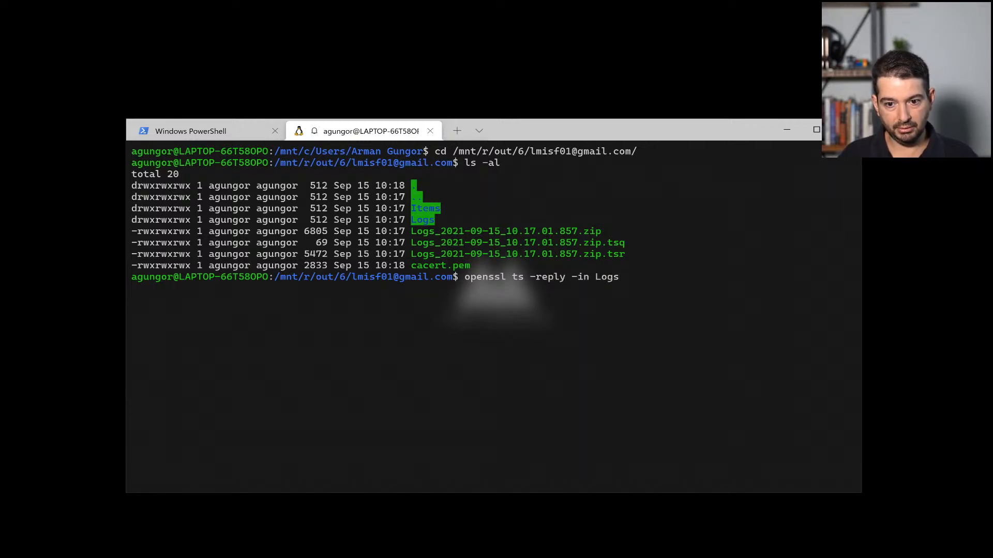
type("_20")
key("Tab")
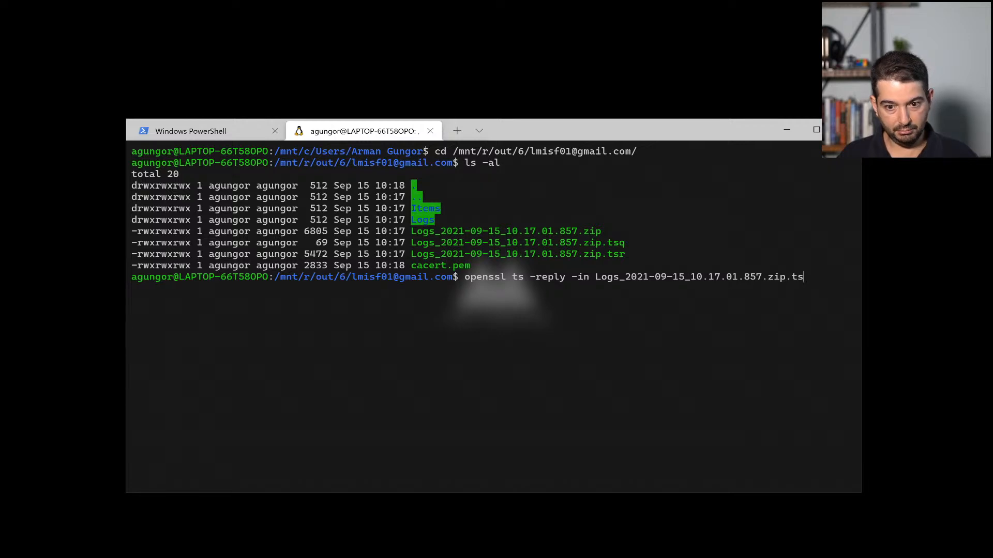
type(".tsr -text")
key("Return")
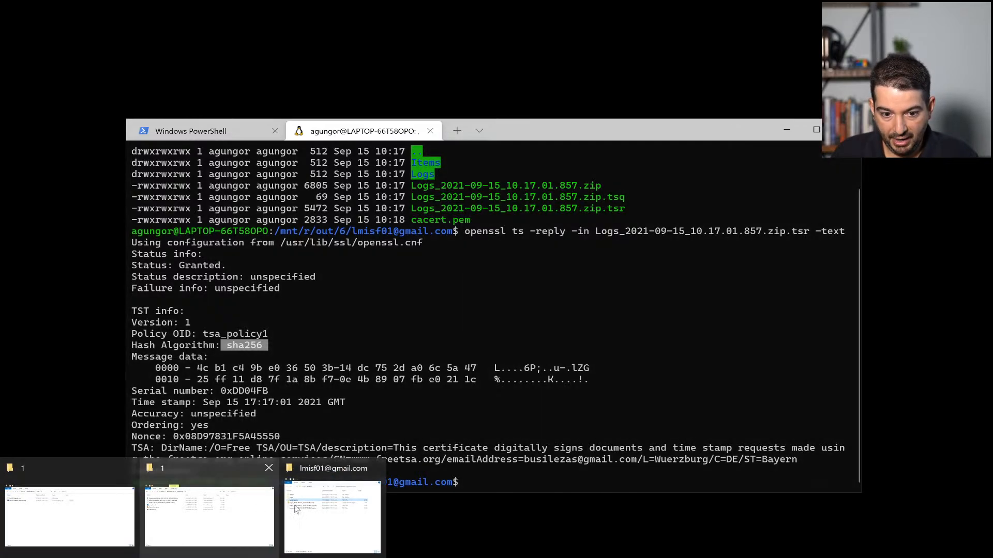
left_click(296, 509)
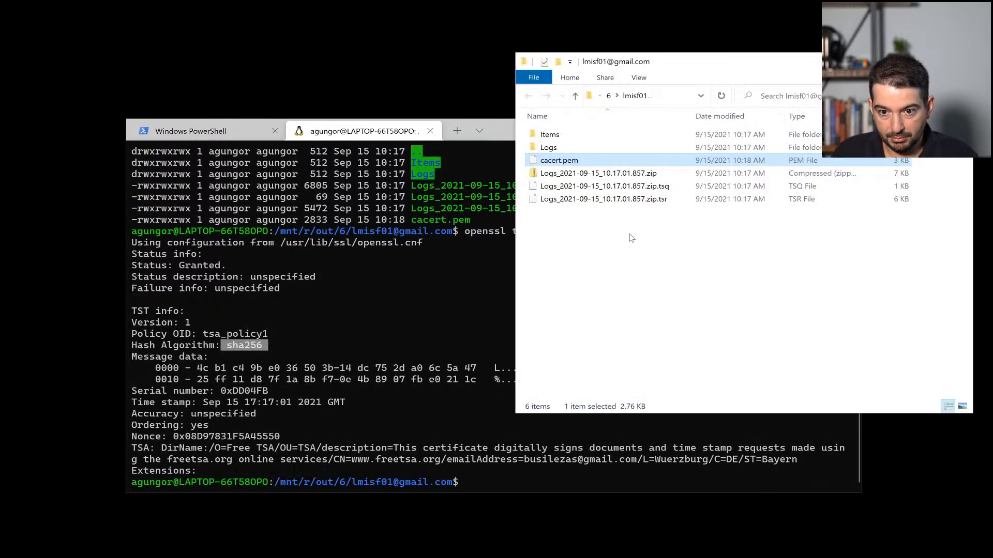
Step: Hash the Logs zip in HashMyFiles and match its SHA-256 (4CB1C49BE036503B…) to the reply's message data
right_click(629, 174)
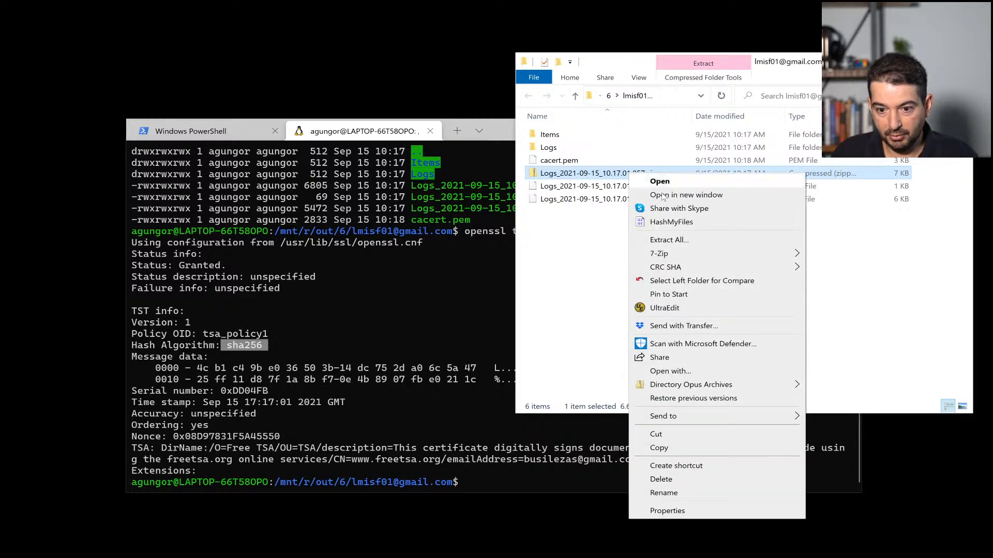
left_click(693, 222)
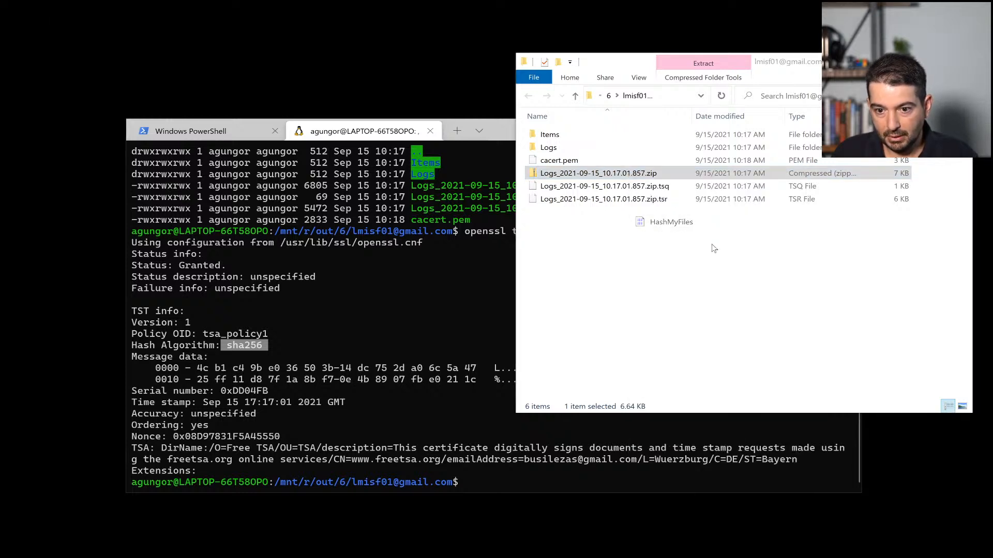
left_click_drag(141, 126, 228, 124)
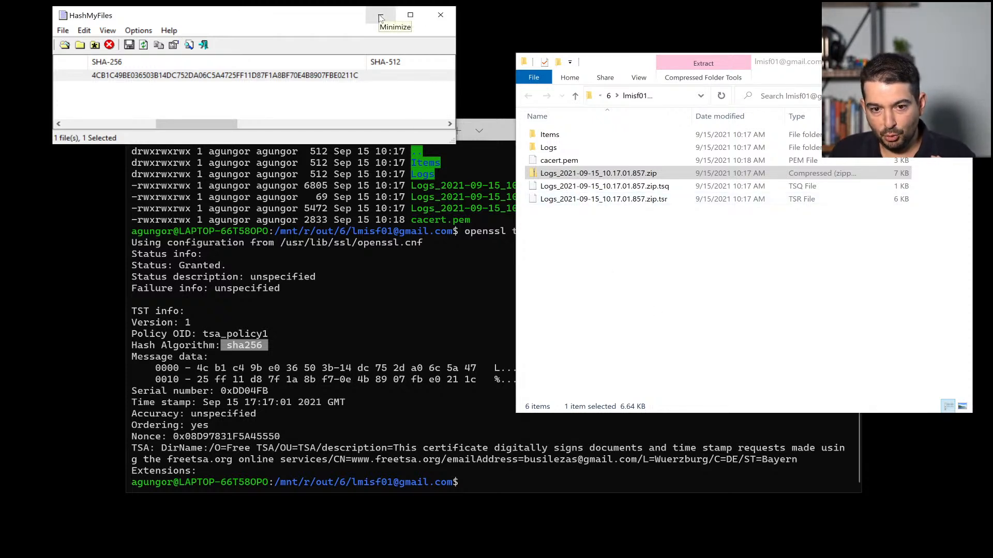
left_click(500, 136)
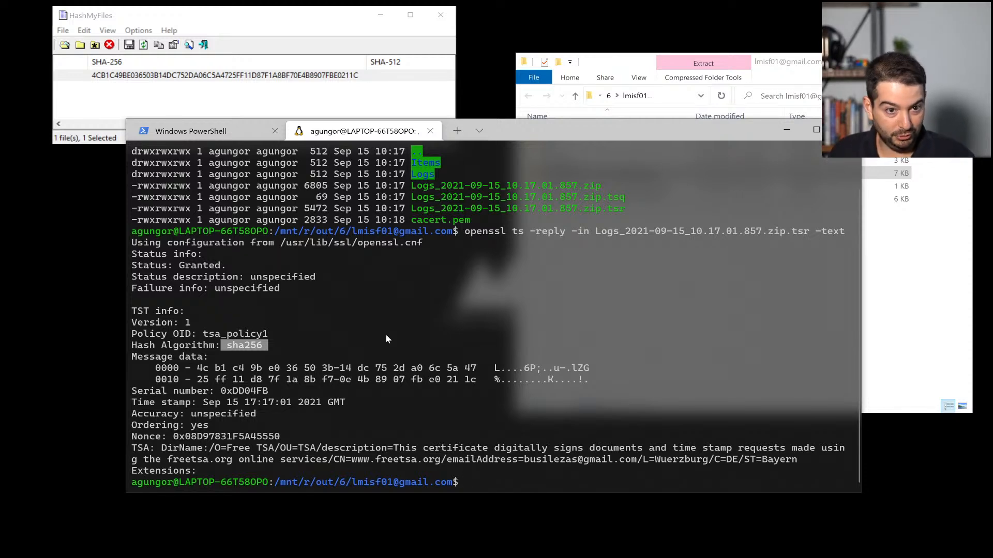
left_click(288, 65)
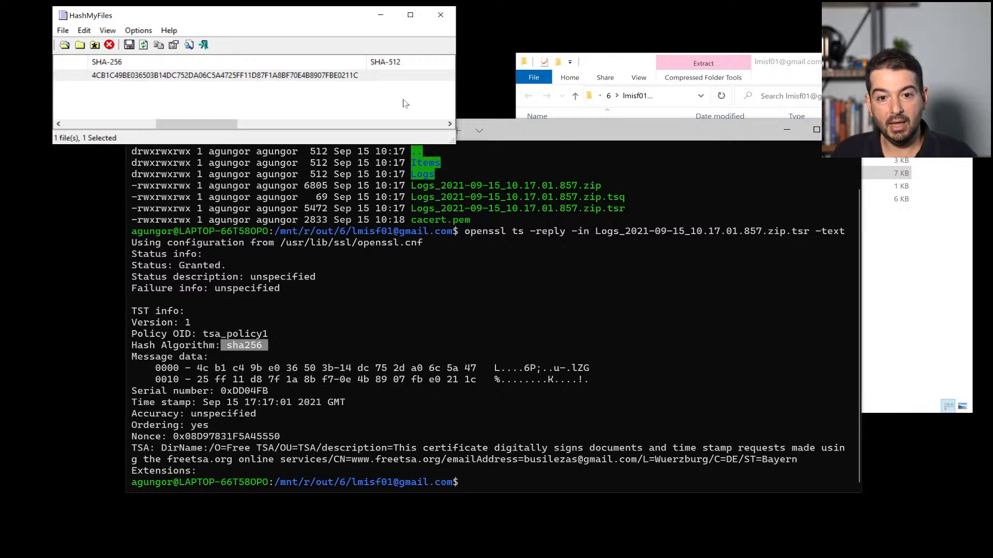
Step: Run openssl ts -verify on the Logs .tsr with its .tsq, failing with 'unable to get local issuer certificate'
left_click(440, 15)
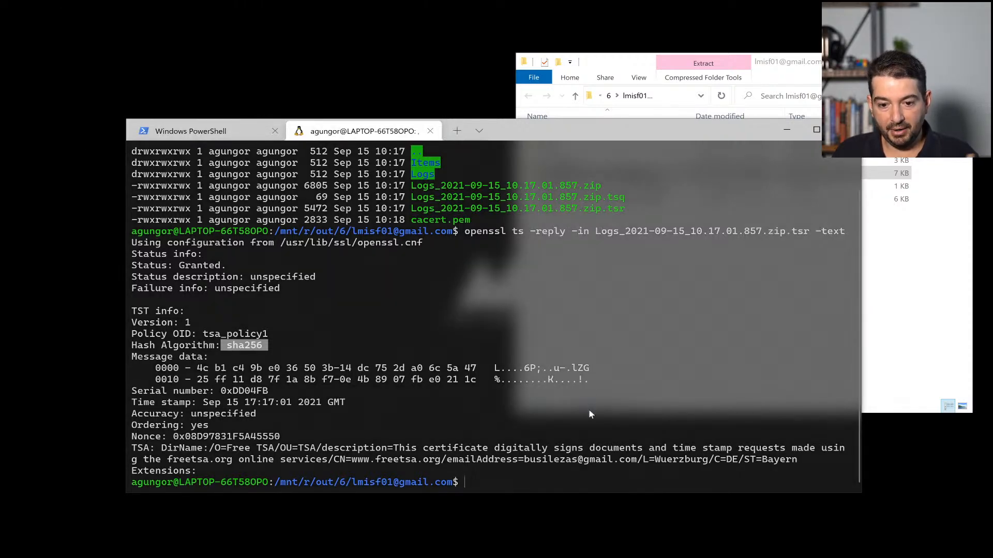
left_click_drag(566, 129, 564, 91)
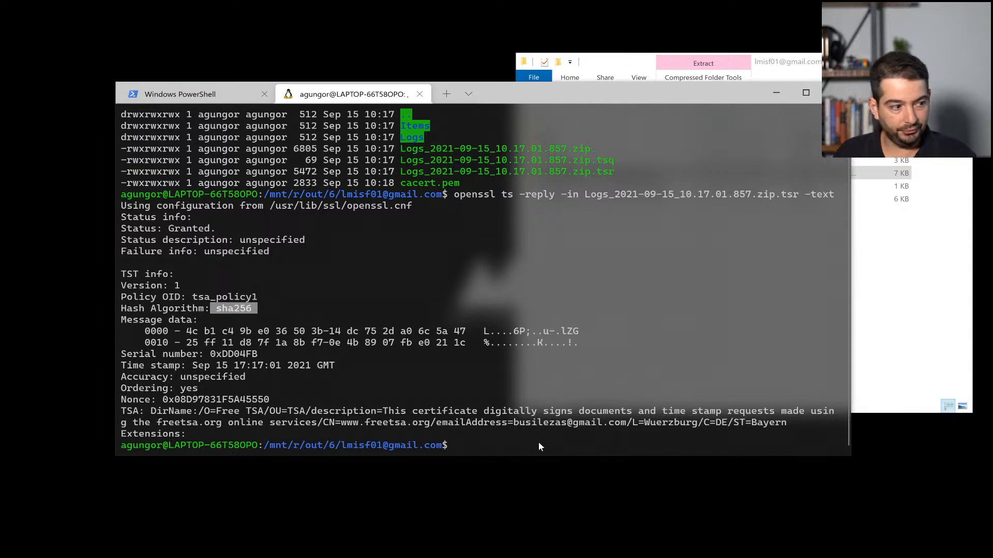
type("openssl")
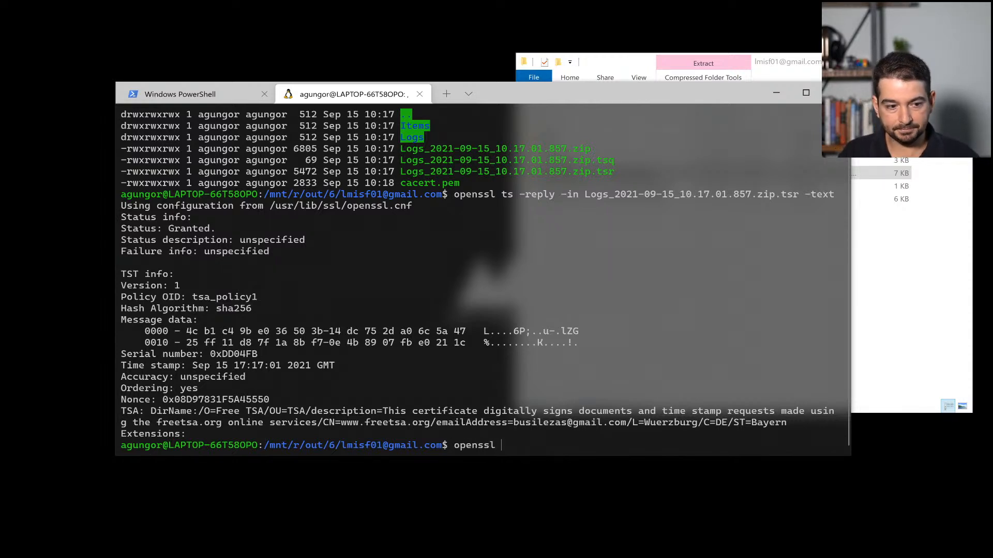
type(" ts -verify")
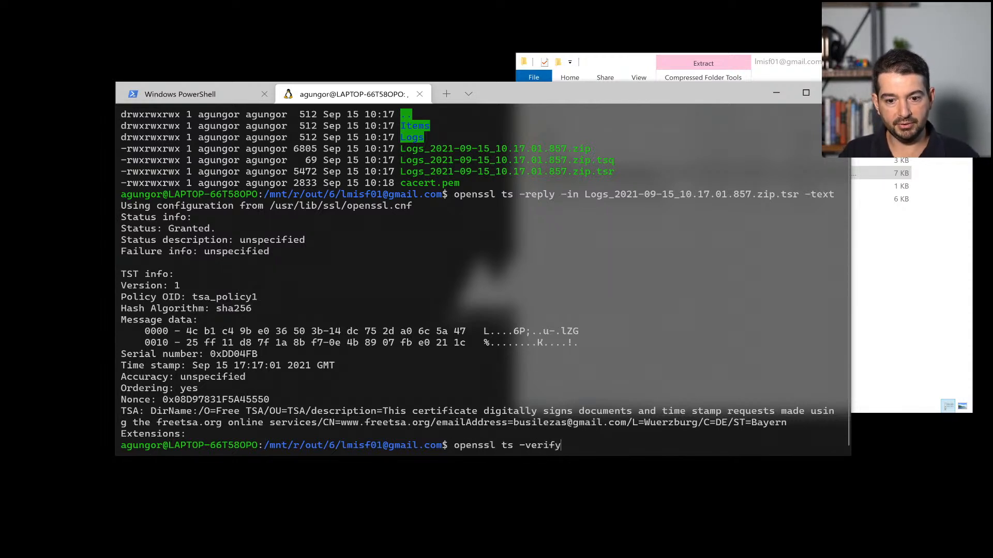
type(" -in LKog")
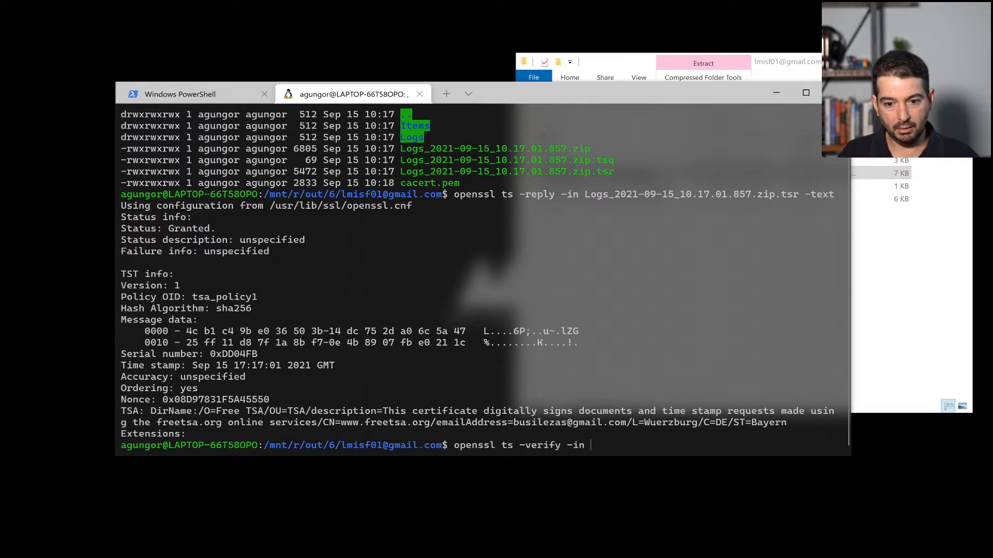
key("BackSpace")
key("BackSpace")
key("BackSpace")
type("ogs_")
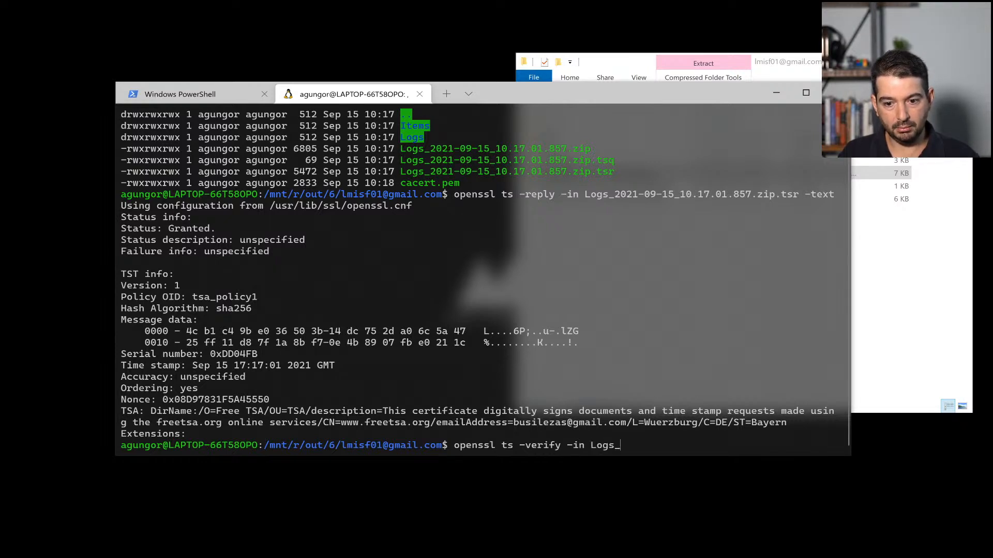
key("Tab")
type(".ts")
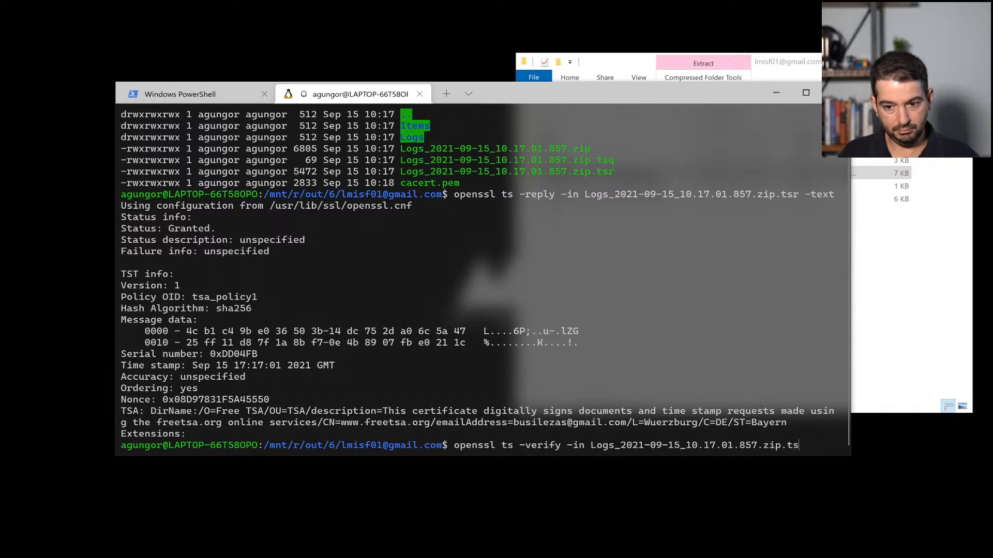
type("r -query")
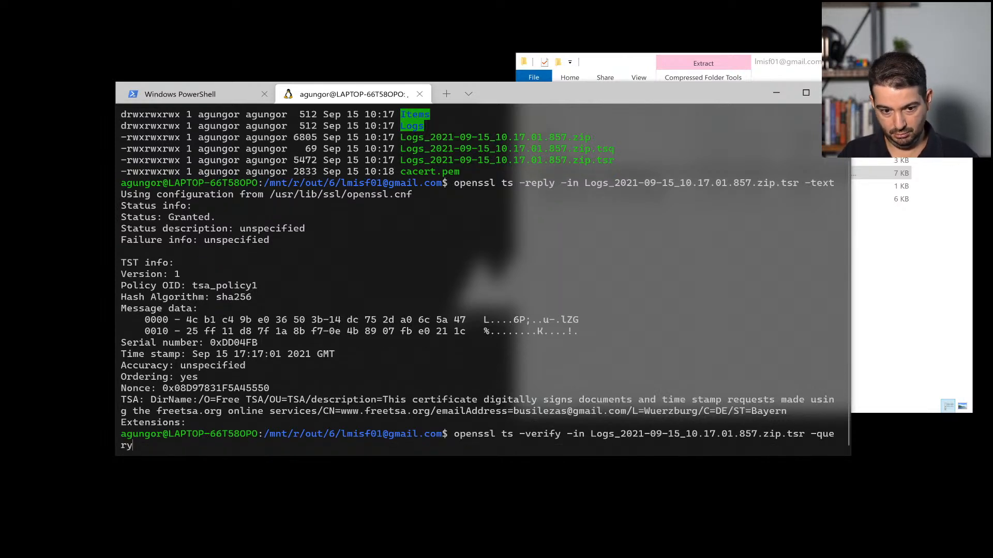
type("file ")
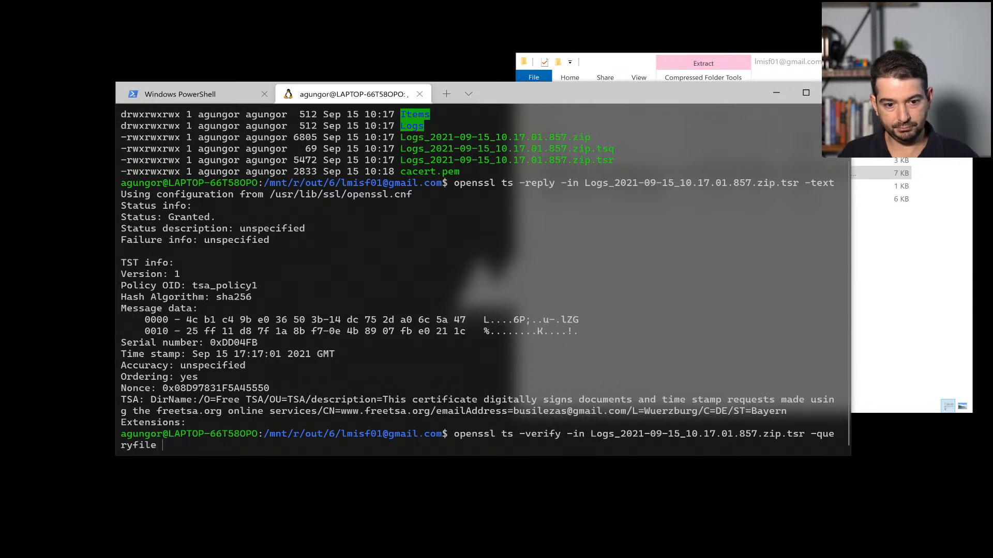
type("Logs_")
key("Tab")
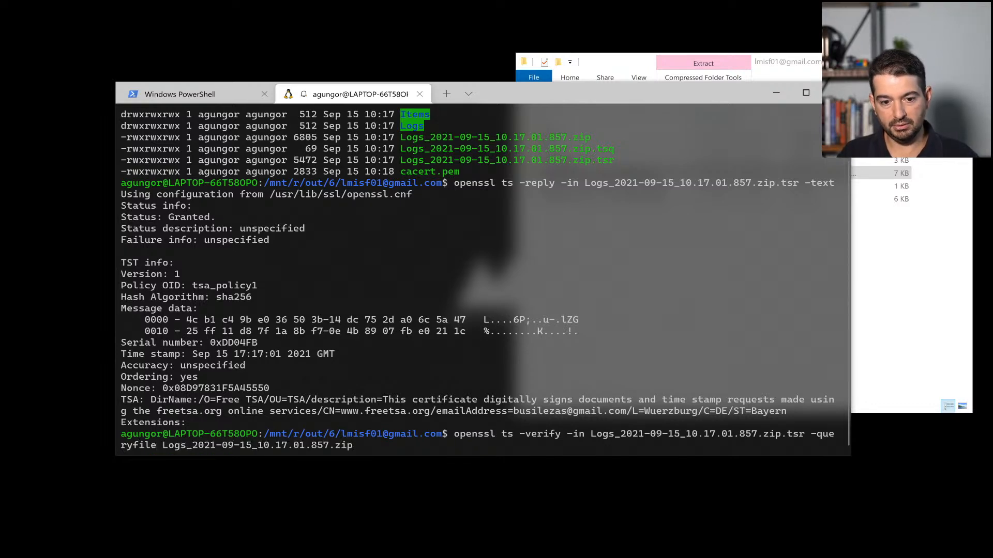
type(".tsq")
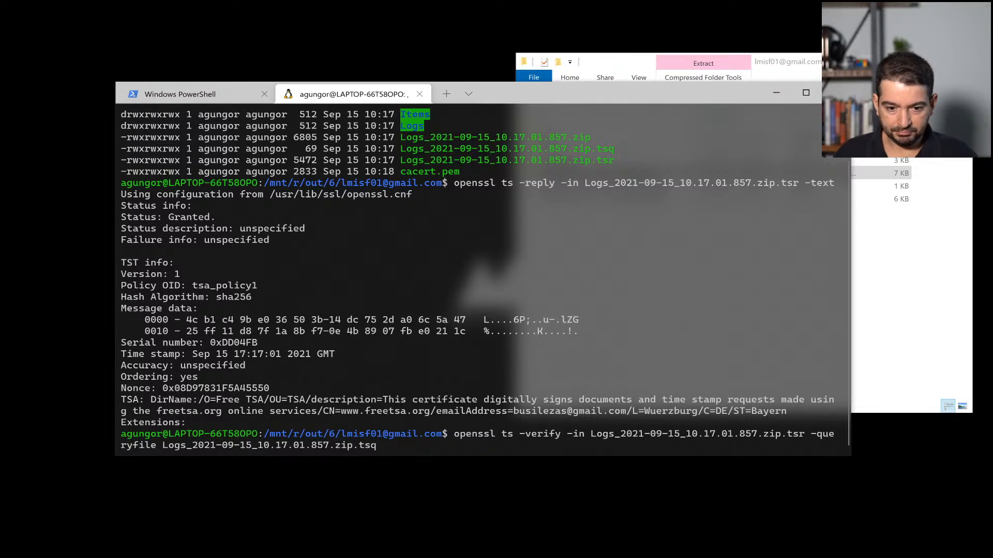
key("Return")
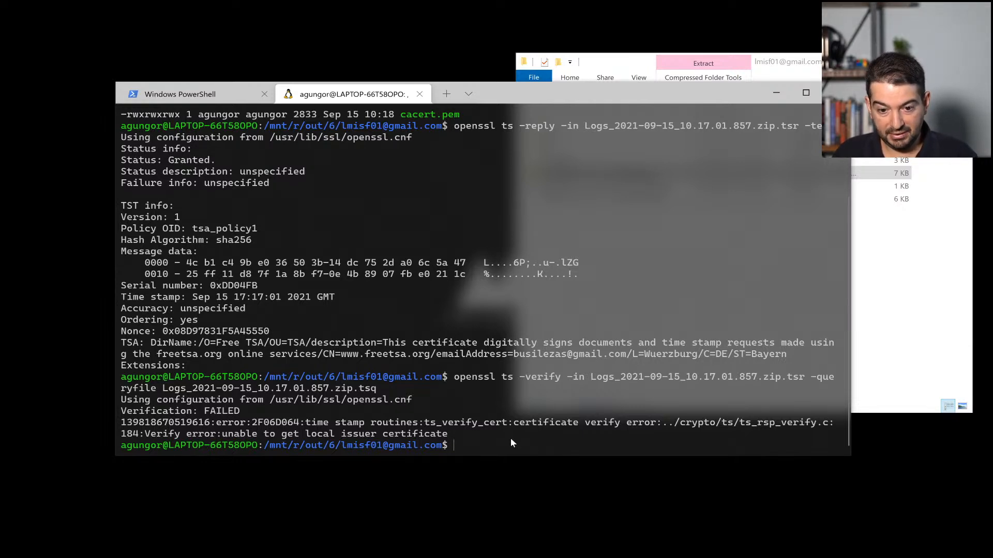
Step: Rerun the verify command with -CAfile cacert.pem to get Verification: OK for the Logs zip
key("Up")
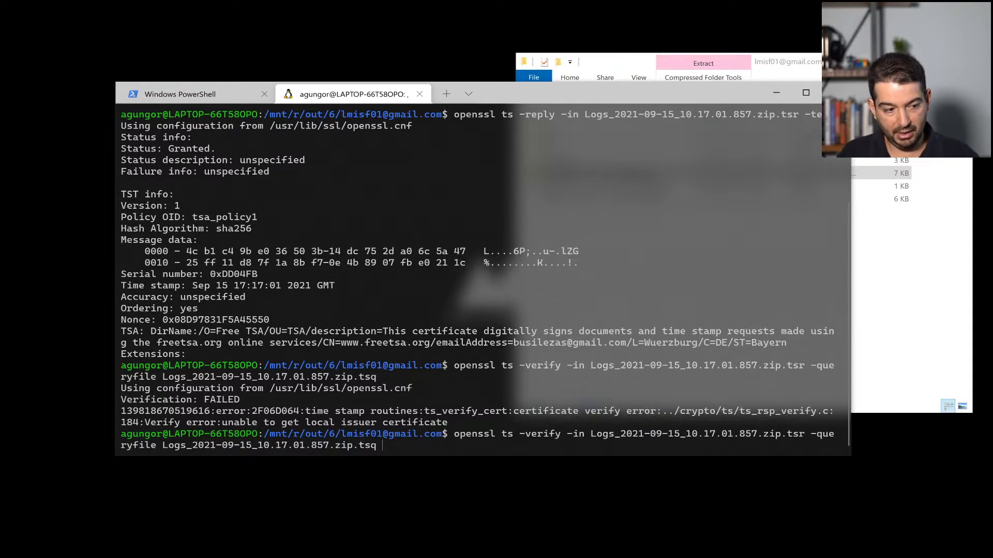
type("-CAfile")
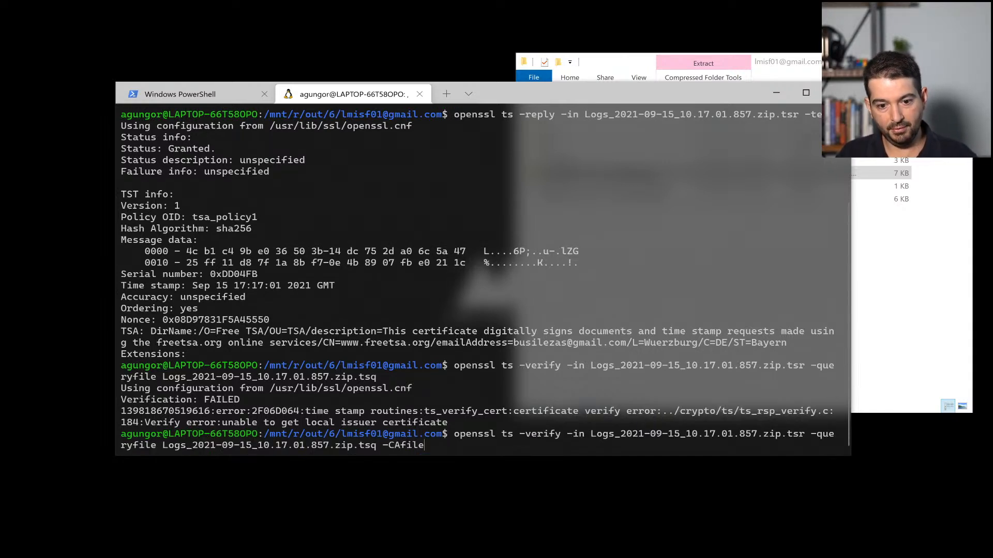
type(" cacert.pem")
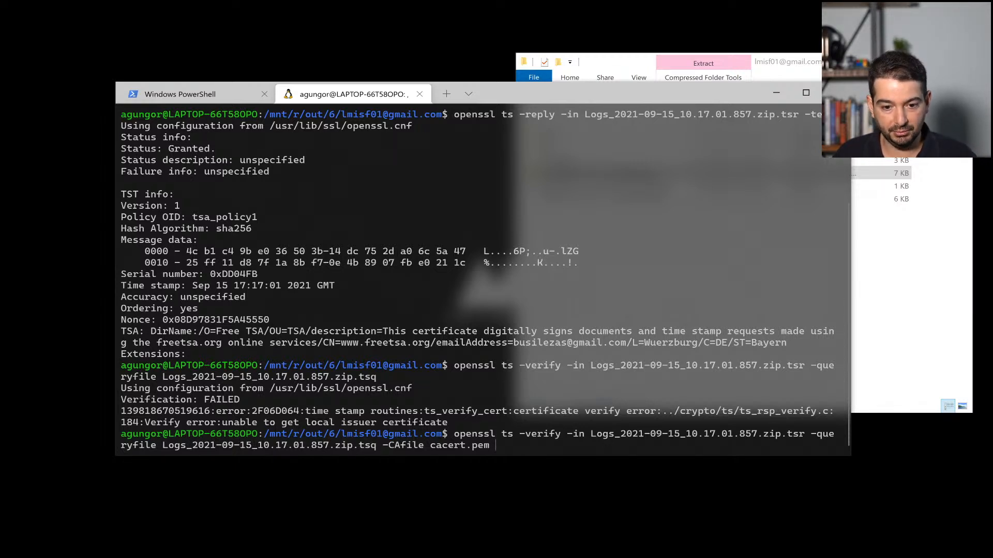
key("Return")
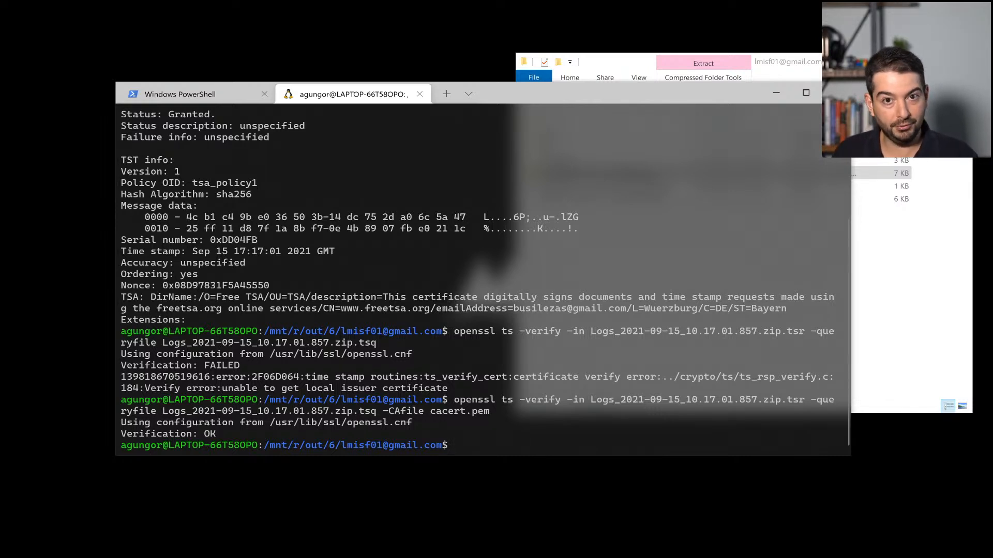
left_click(881, 340)
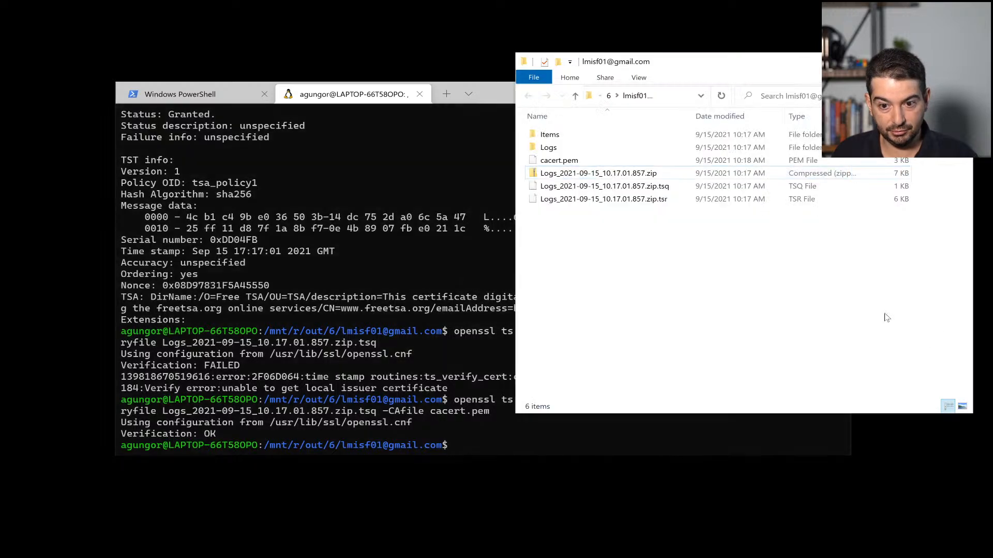
left_click(632, 174)
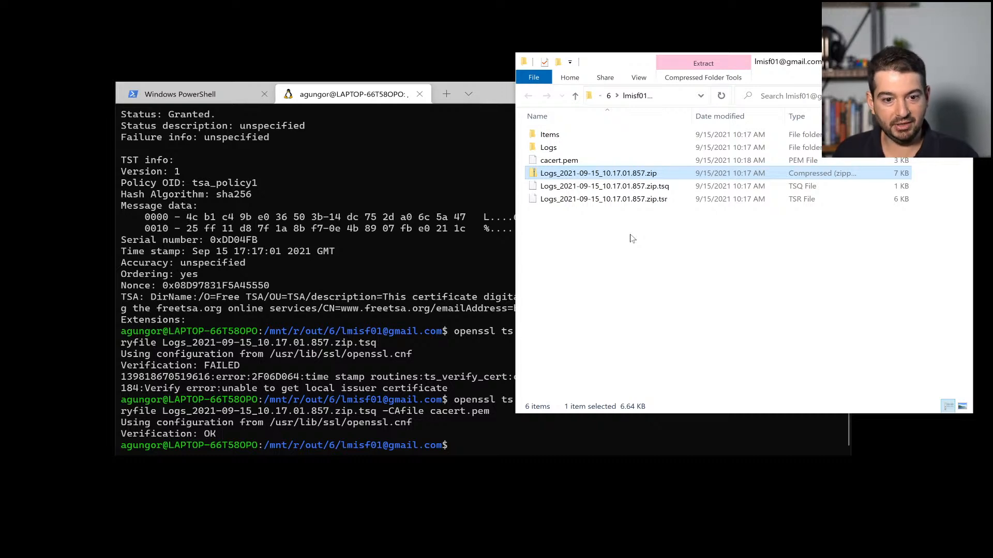
left_click(414, 201)
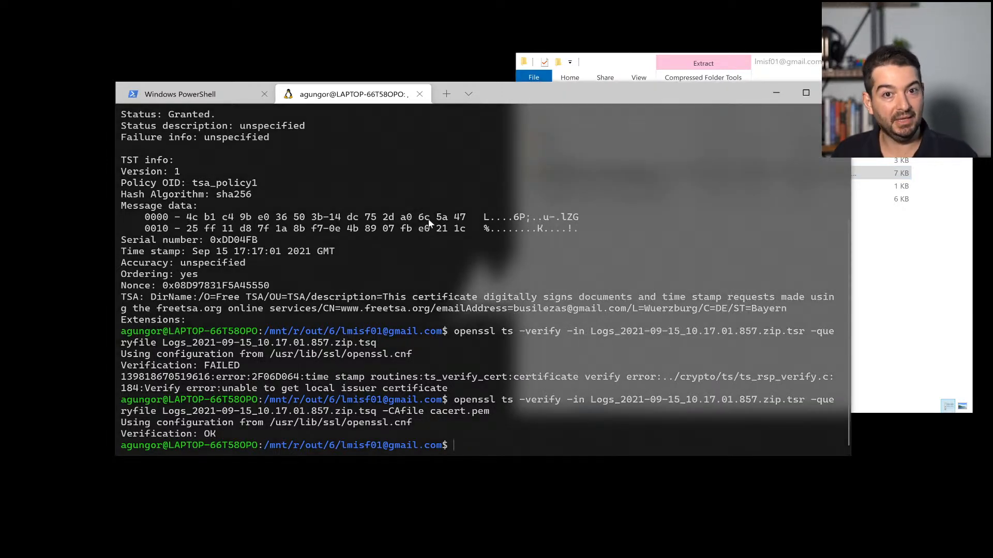
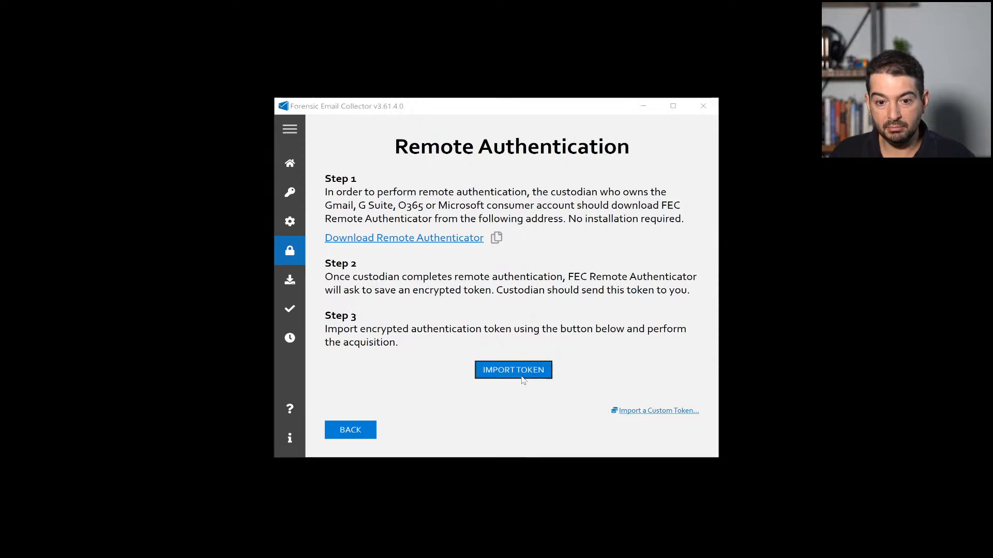
Step: Import the custodian's encrypted authentication token into Forensic Email Collector
double_click(488, 203)
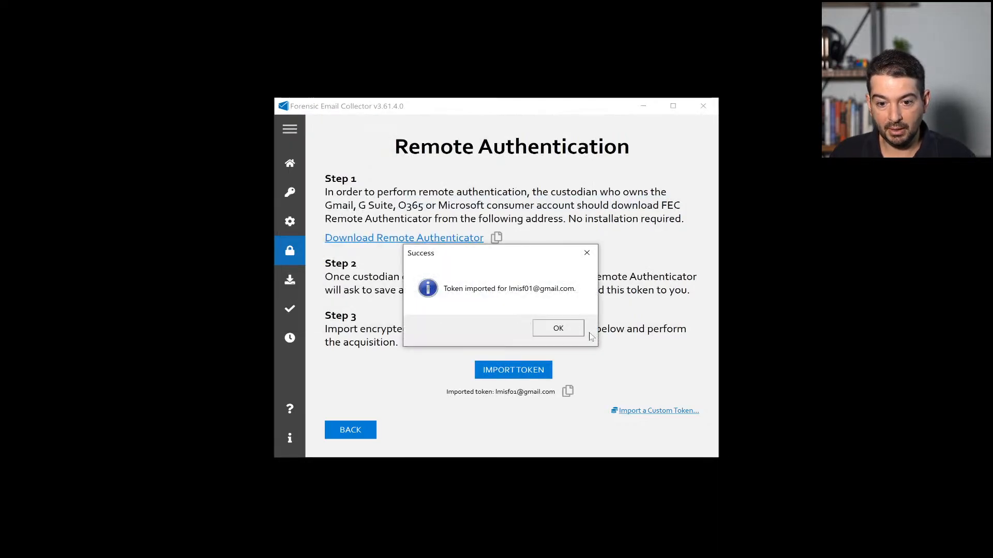
left_click(561, 329)
left_click(357, 430)
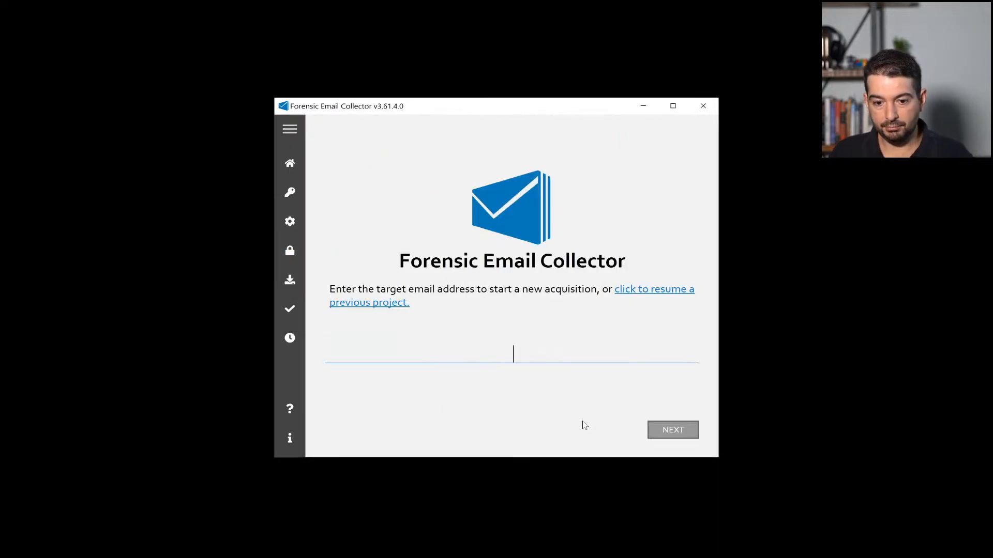
Step: Set up a Gmail acquisition for the custodian's address with output to r:\out\10 and S/MIME decryption on
left_click(684, 431)
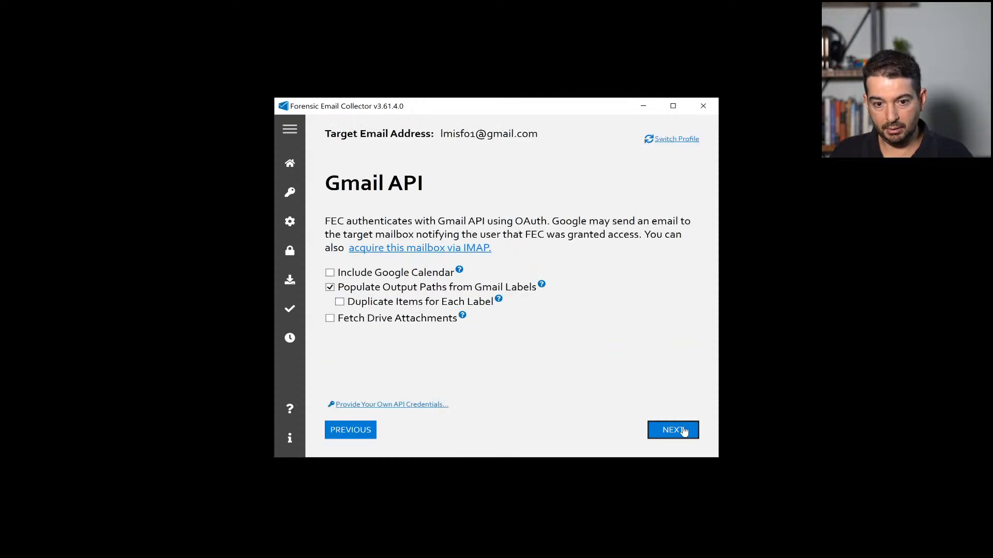
left_click(684, 431)
left_click(683, 430)
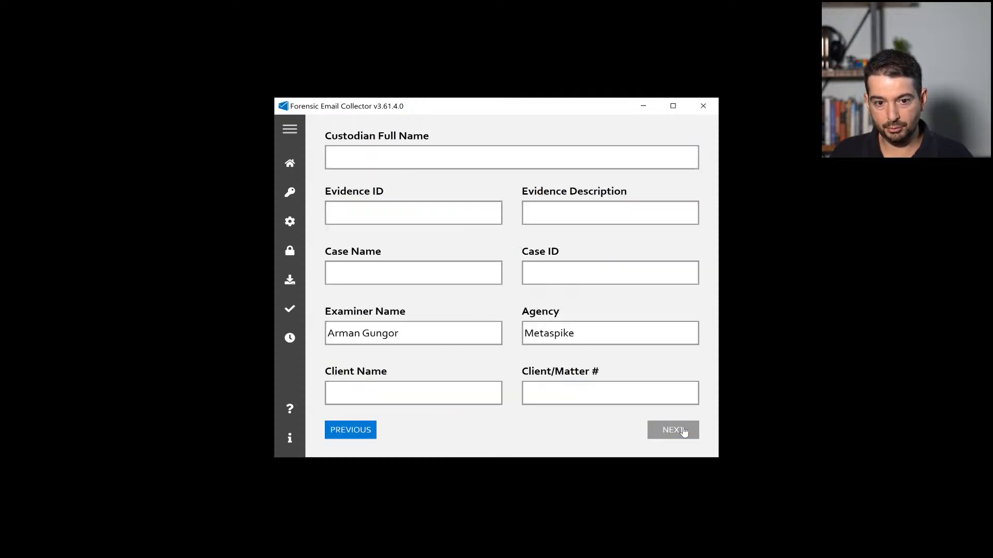
type("r:\\out\\")
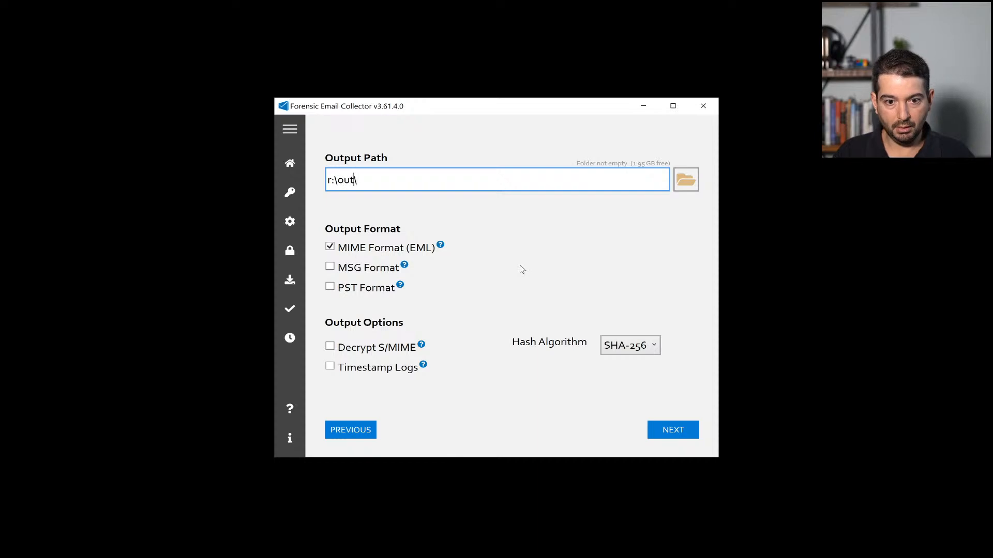
type("10")
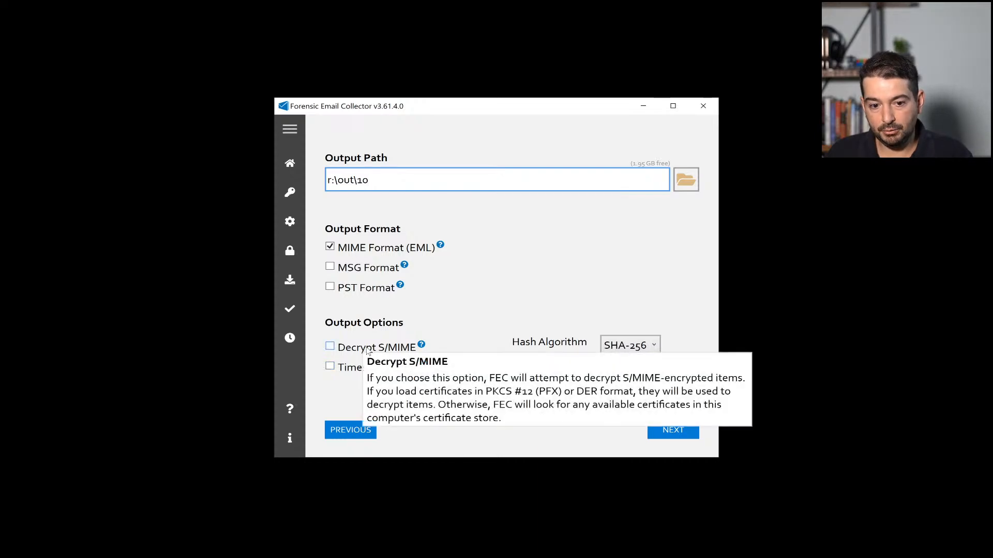
left_click(369, 352)
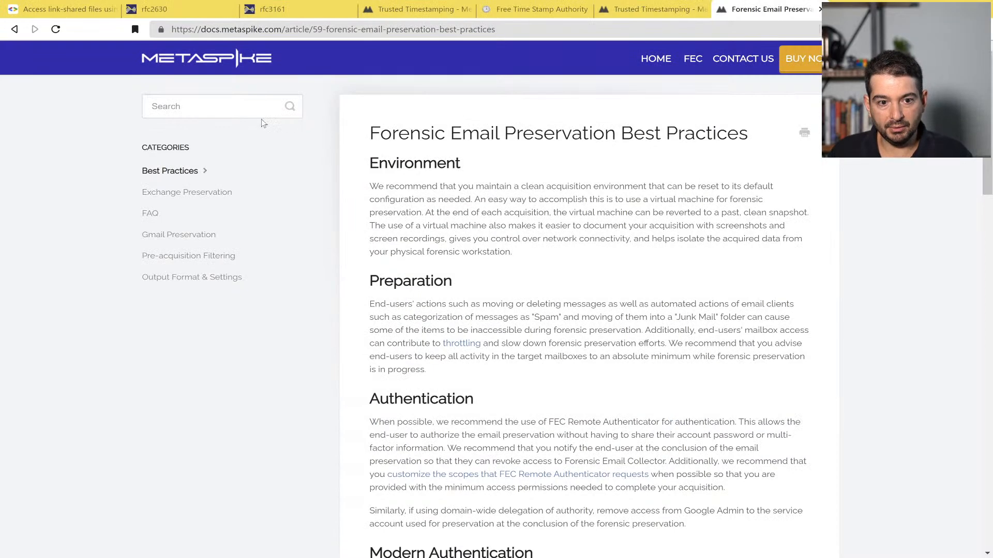
Step: Search the Metaspike docs for 'porta' and read the 'Using FEC in Portable Mode' article
left_click(261, 114)
type("porta")
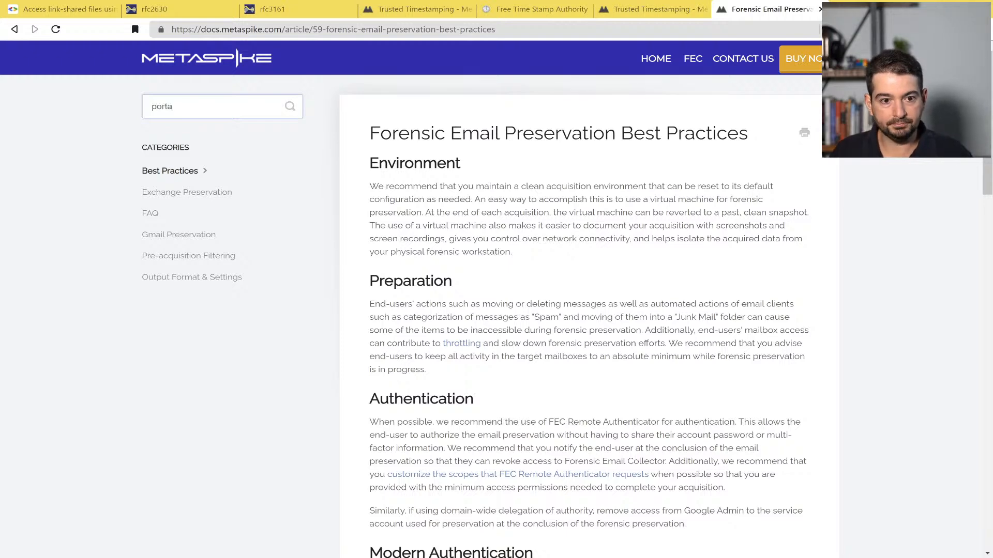
left_click(207, 133)
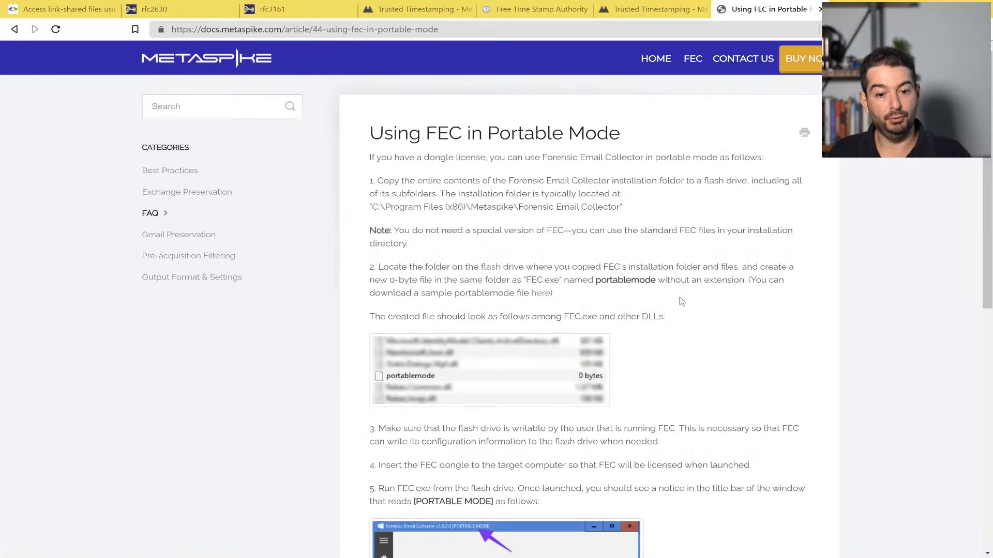
scroll(681, 301, "down", 5)
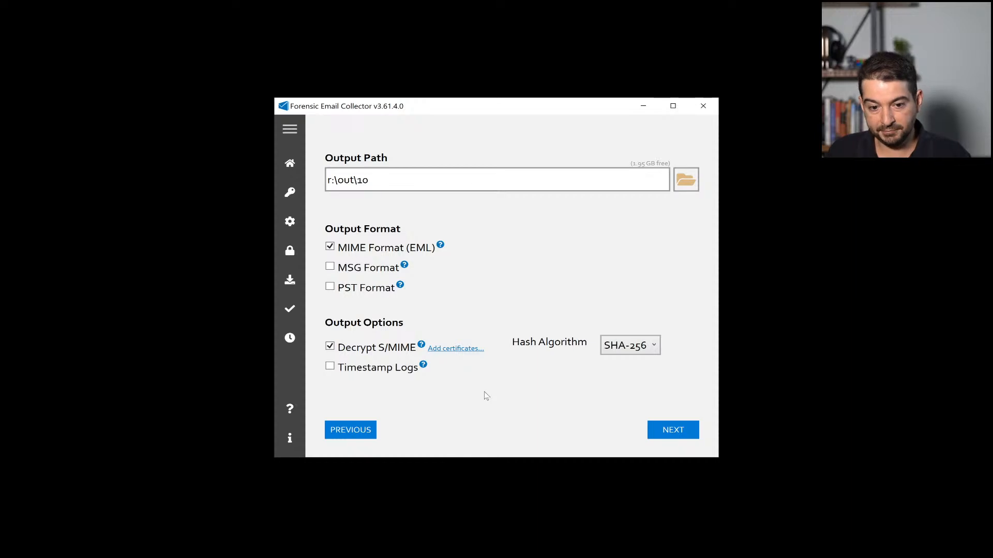
Step: Add the custodian's .pfx certificate from R:\_workshop\2 with its password for S/MIME decryption
left_click(464, 353)
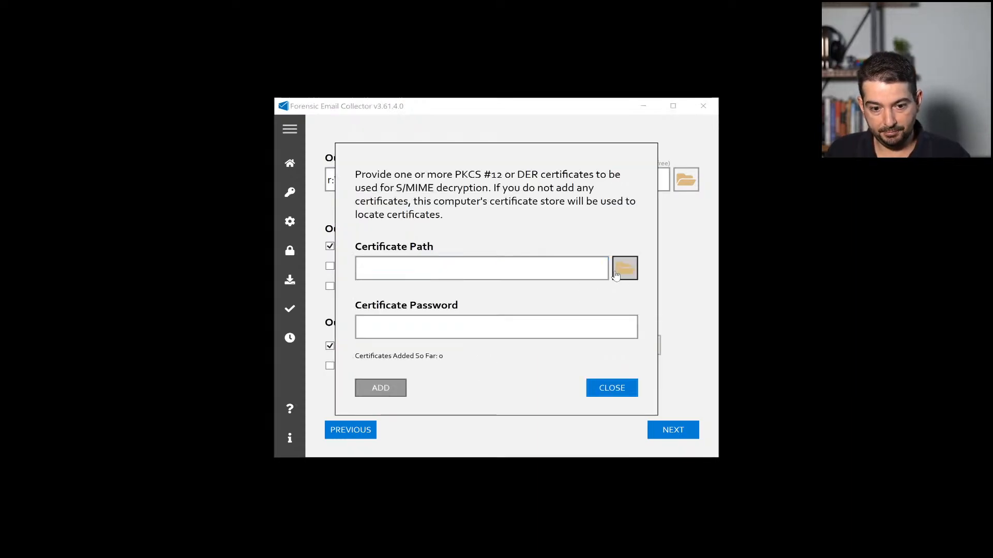
left_click(617, 277)
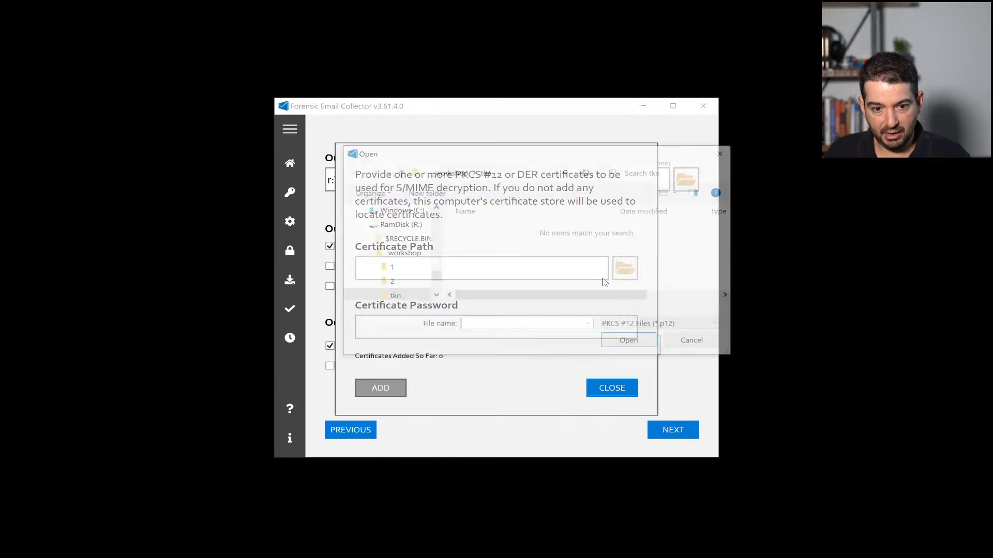
left_click(393, 282)
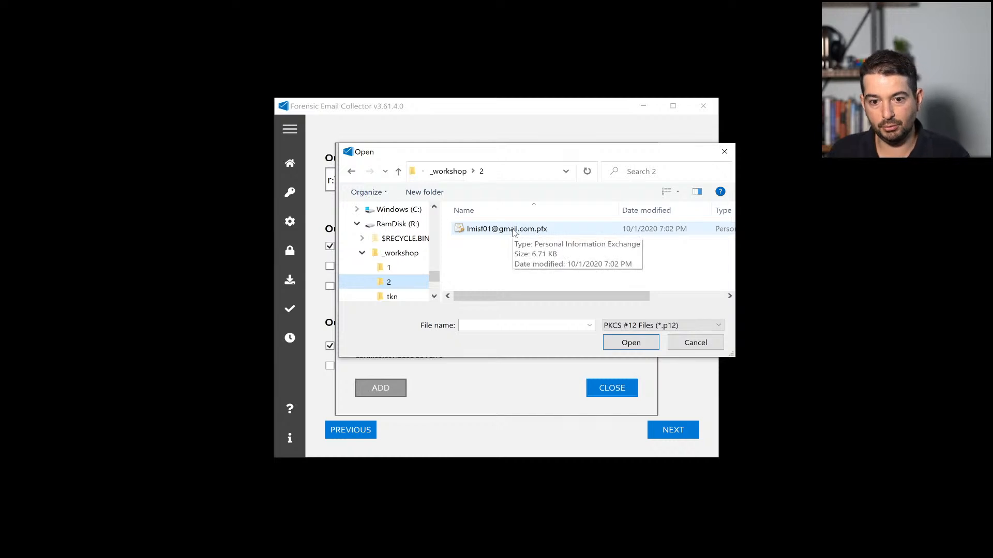
double_click(513, 231)
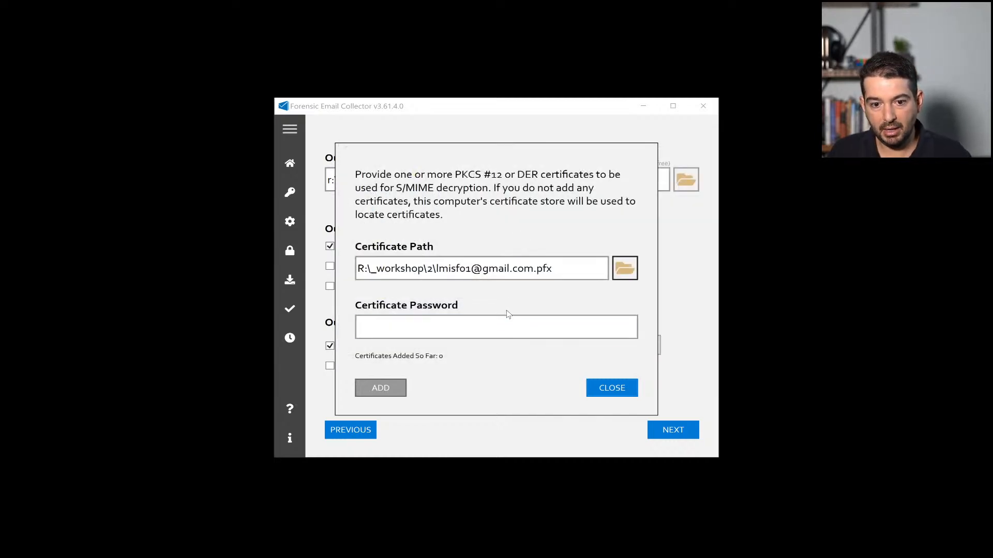
left_click(508, 325)
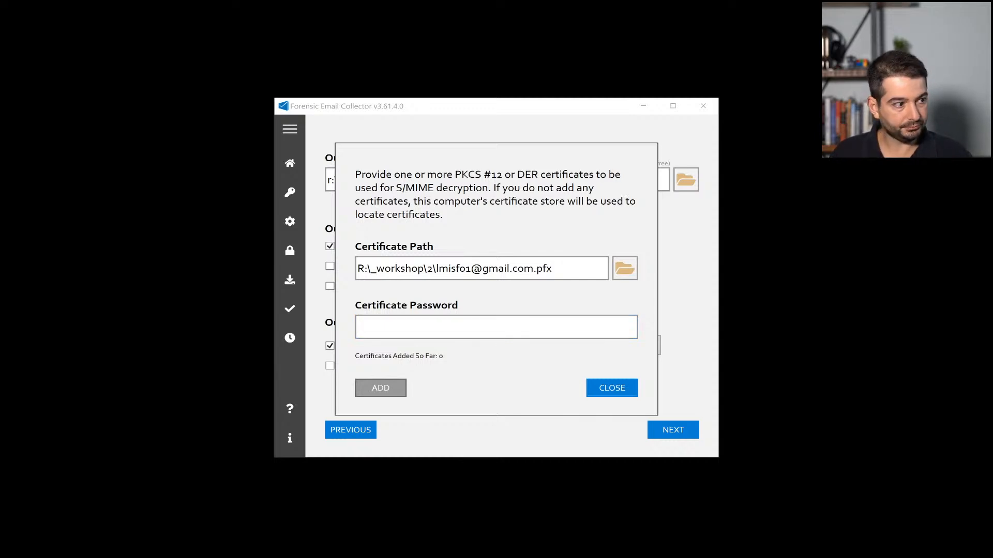
key("ctrl+v")
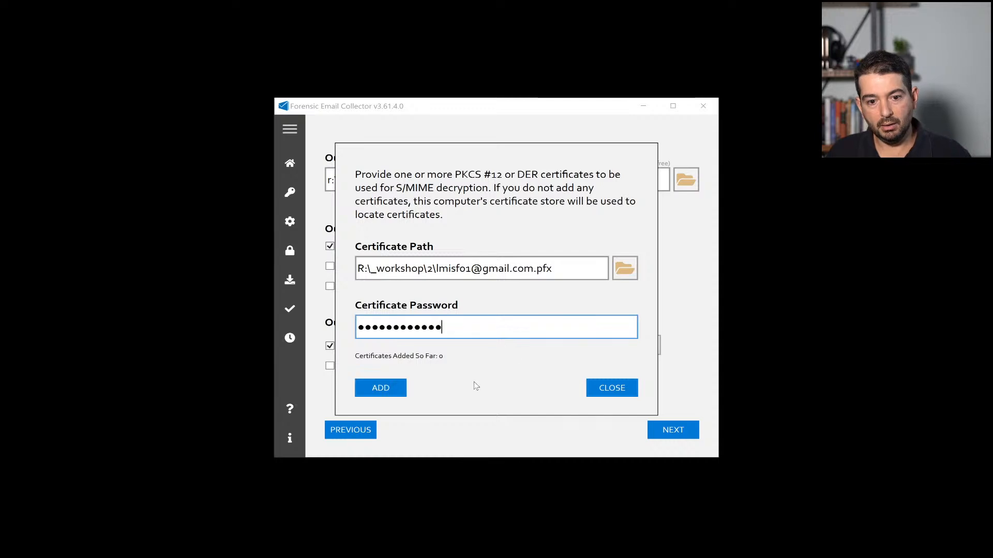
left_click(390, 386)
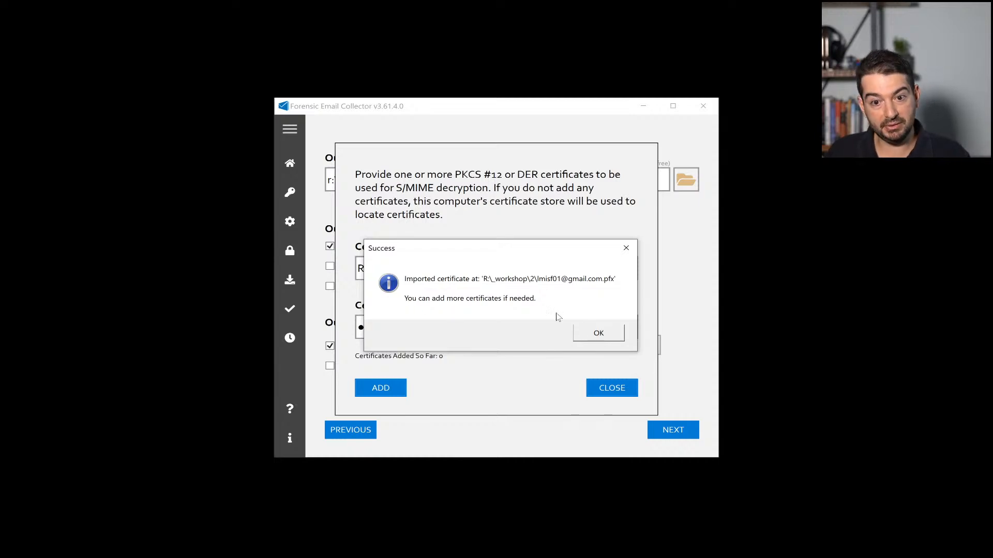
left_click(590, 333)
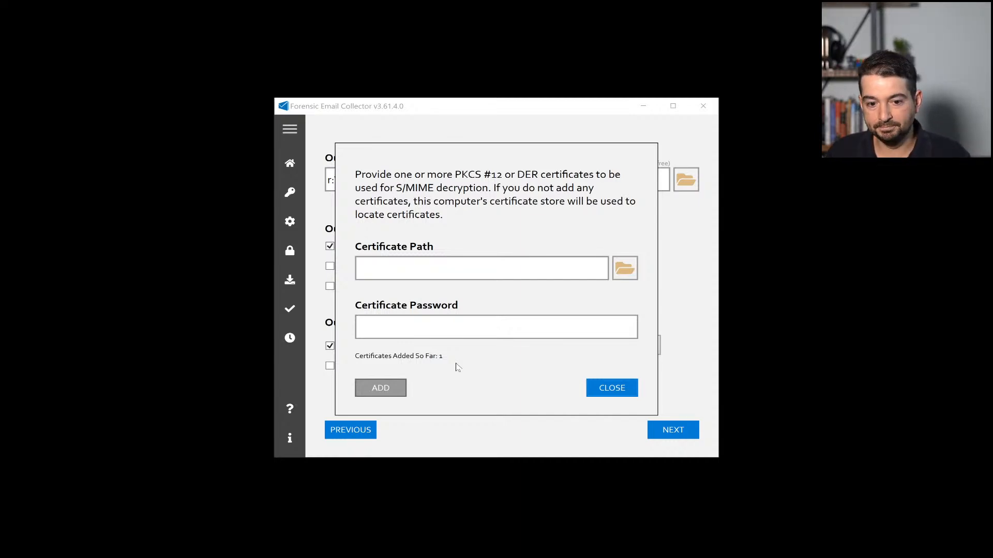
left_click(594, 393)
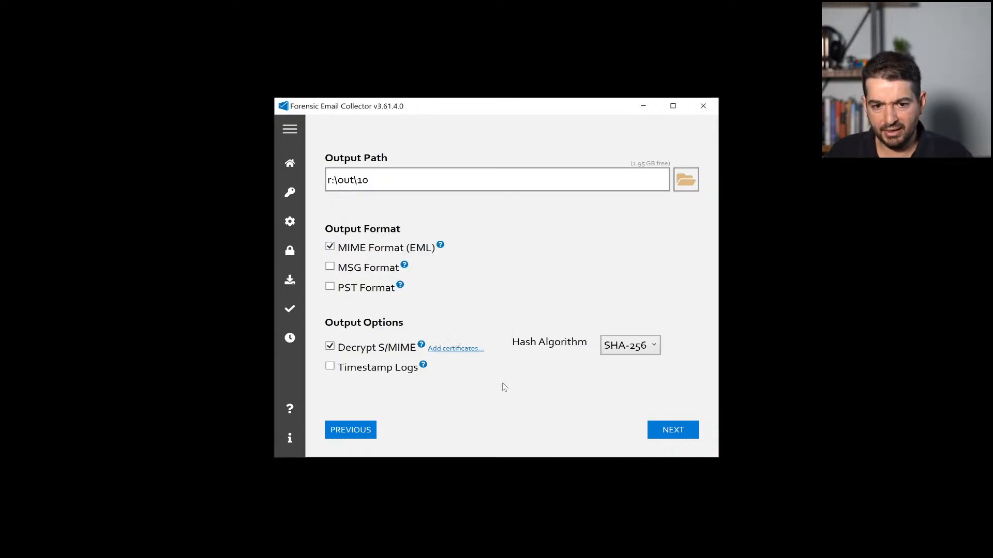
Step: Restrict the acquisition with the pre-acquisition search query label:ghostbusters
left_click(663, 433)
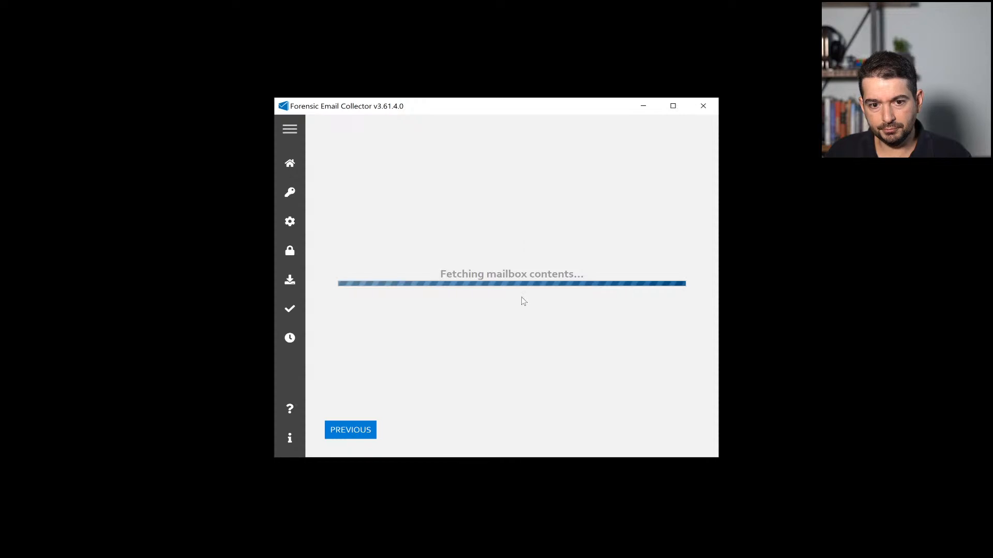
left_click(472, 136)
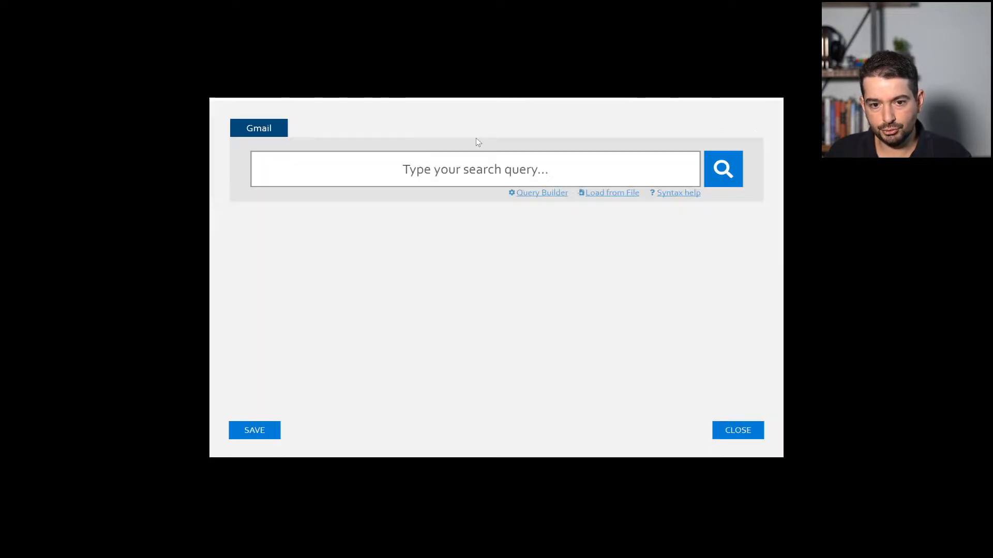
left_click(475, 168)
type("lab")
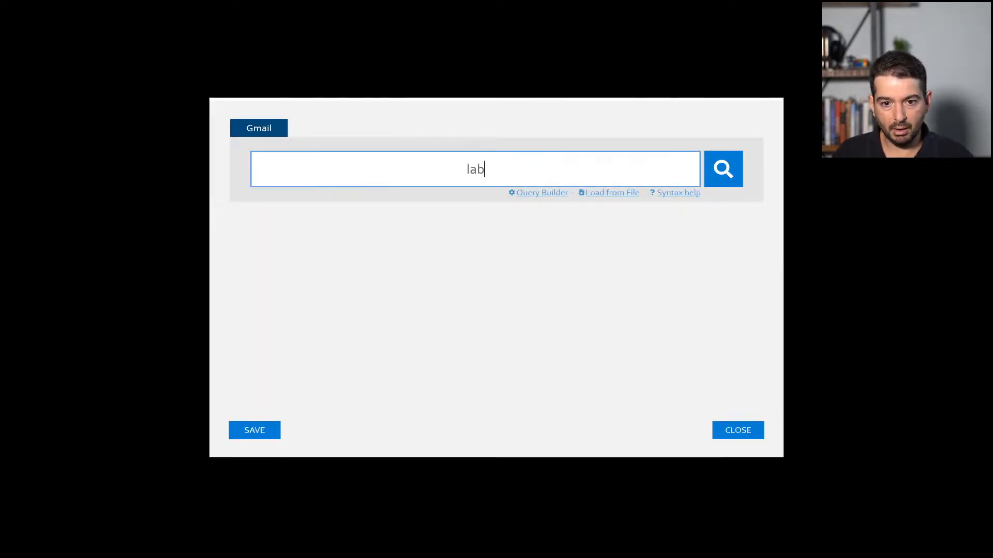
type("el:ghostbusters")
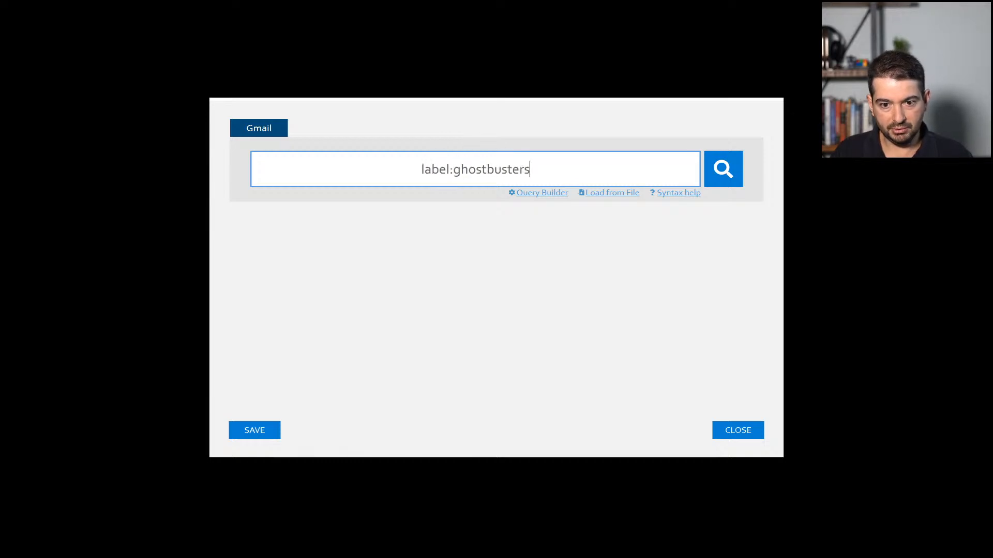
left_click(274, 429)
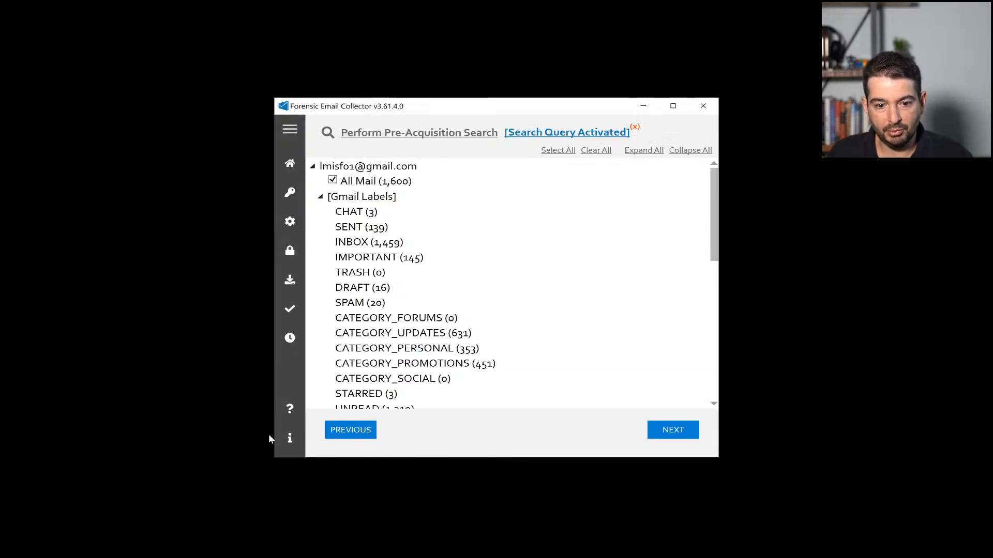
Step: Start downloading the matching emails and open the output folder once complete
left_click(672, 431)
left_click(681, 432)
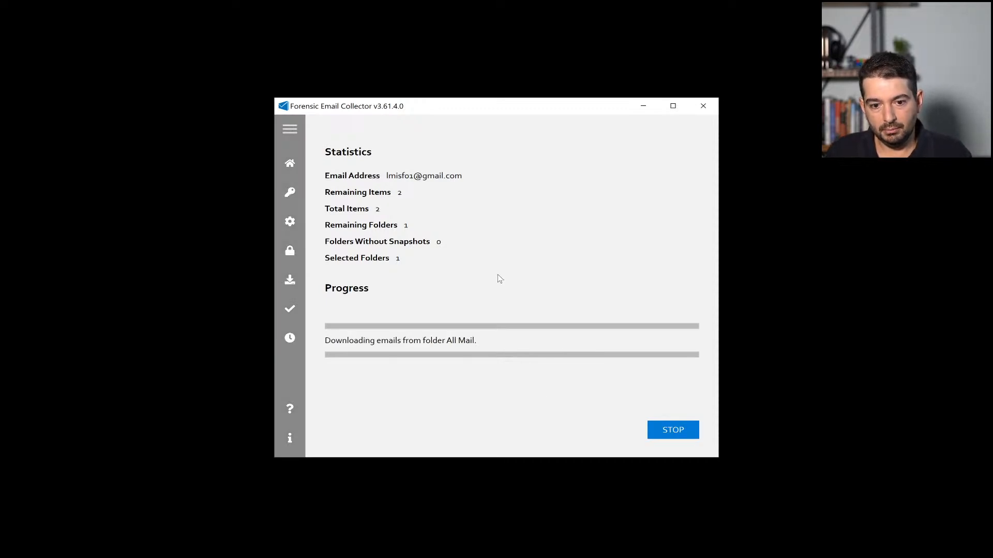
left_click(388, 310)
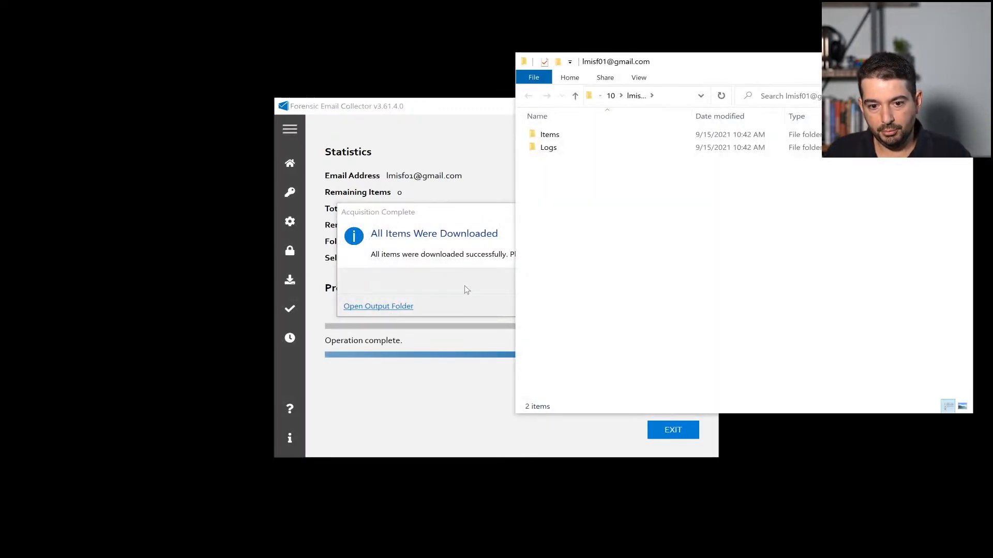
Step: Close the collector and browse the output to Items > Encrypted-MIME > Ghostbusters
left_click(464, 286)
left_click(619, 281)
left_click(704, 105)
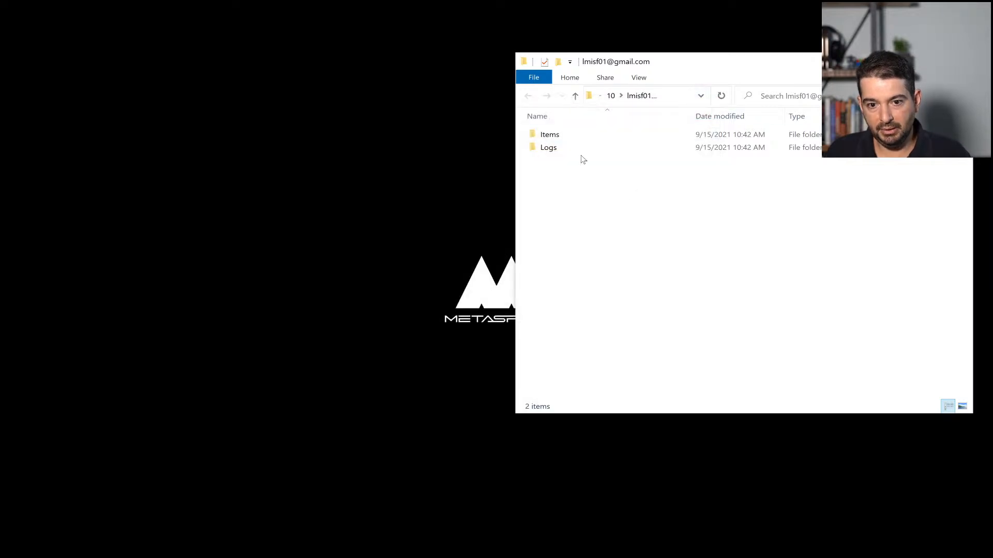
double_click(571, 136)
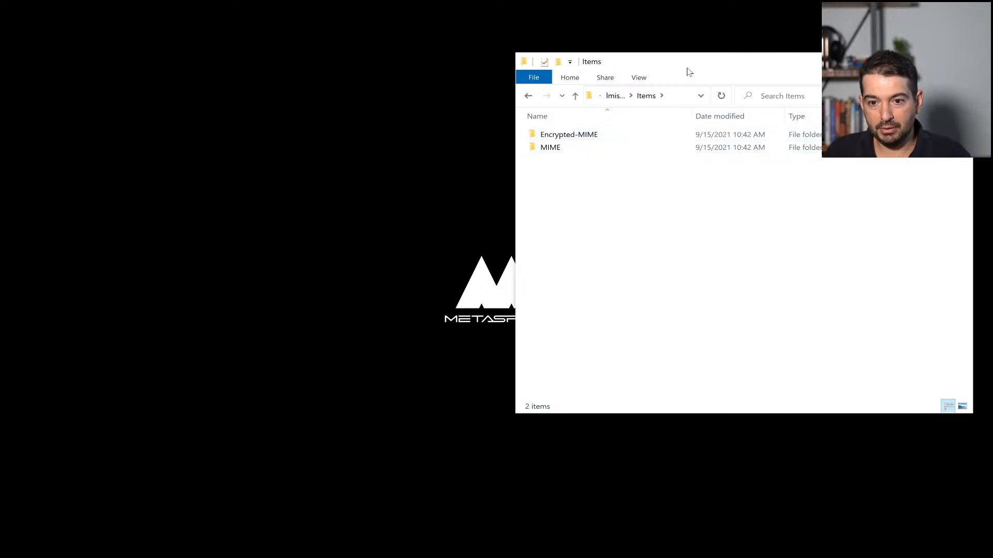
left_click_drag(717, 60, 514, 84)
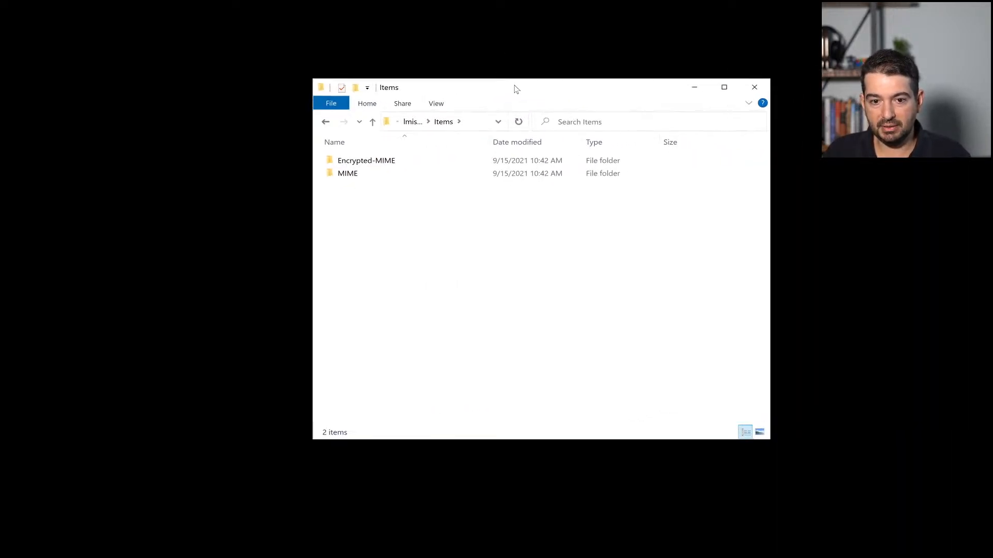
double_click(392, 160)
double_click(385, 163)
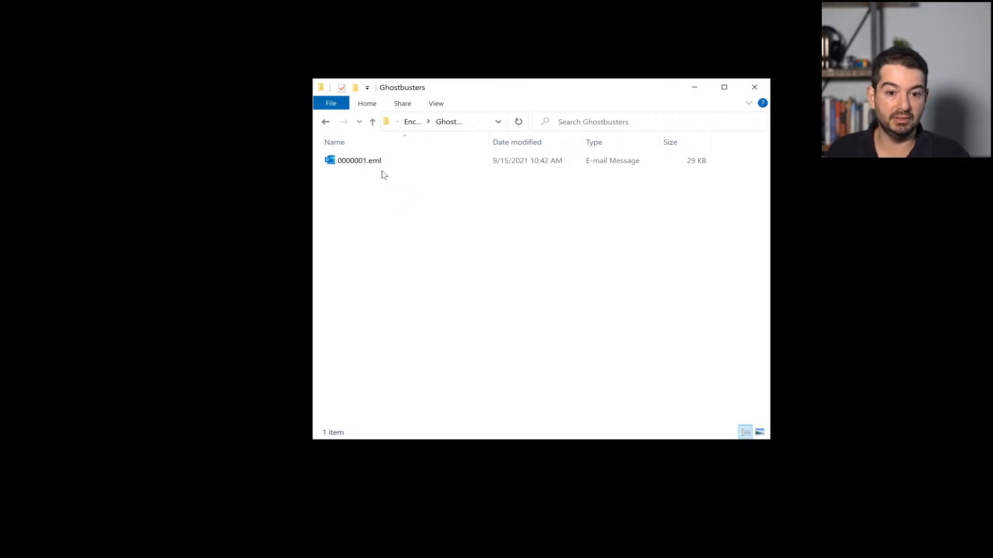
right_click(377, 162)
mouse_move(472, 318)
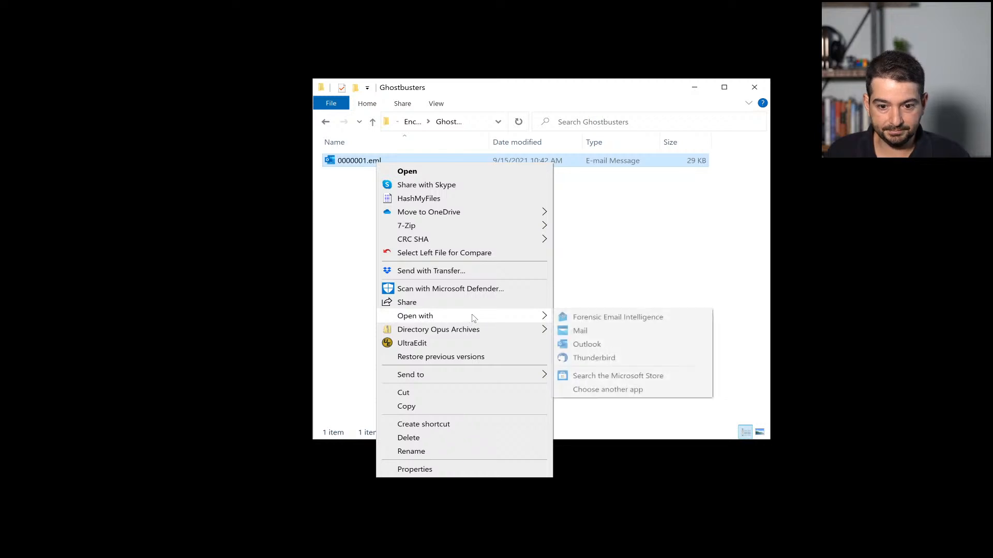
left_click(590, 358)
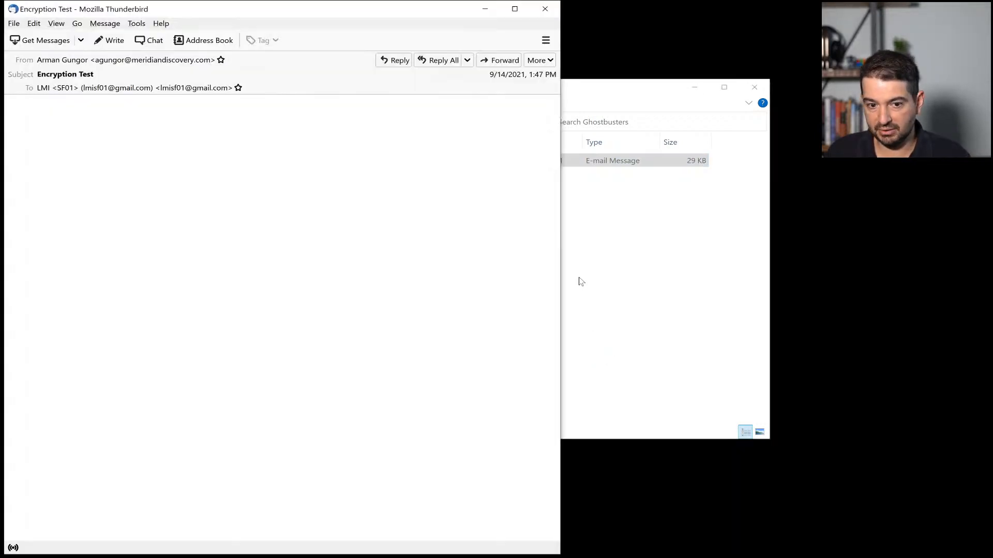
left_click_drag(269, 16, 436, 32)
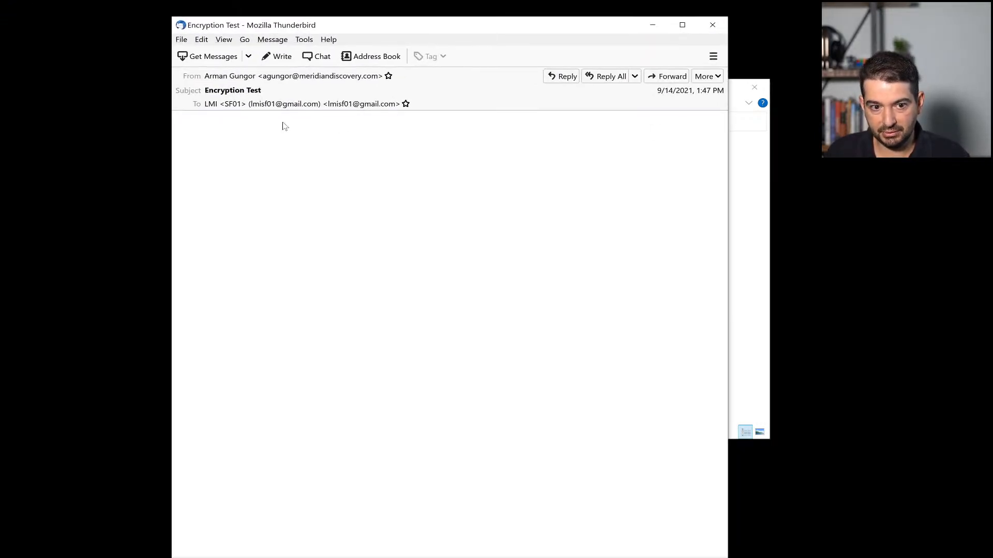
left_click(206, 110)
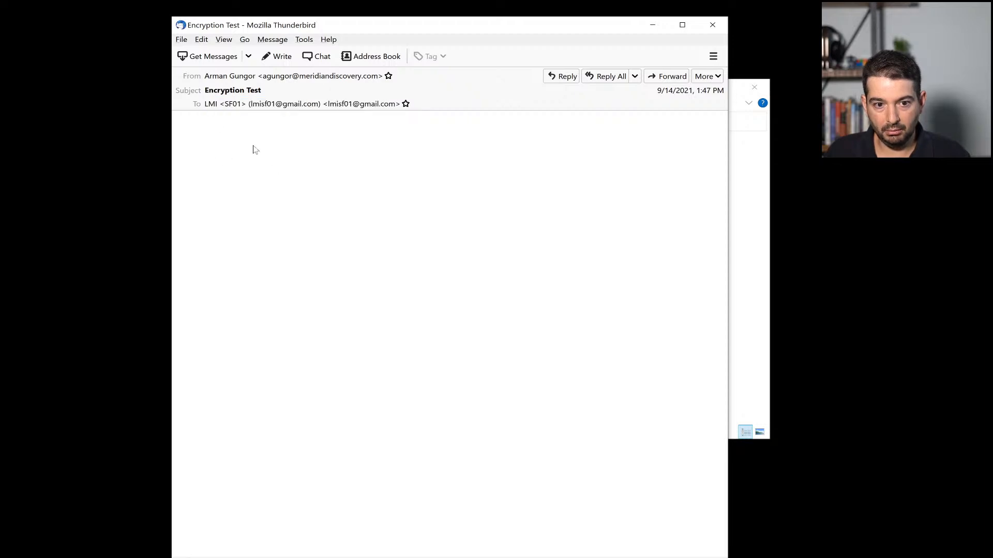
left_click(711, 30)
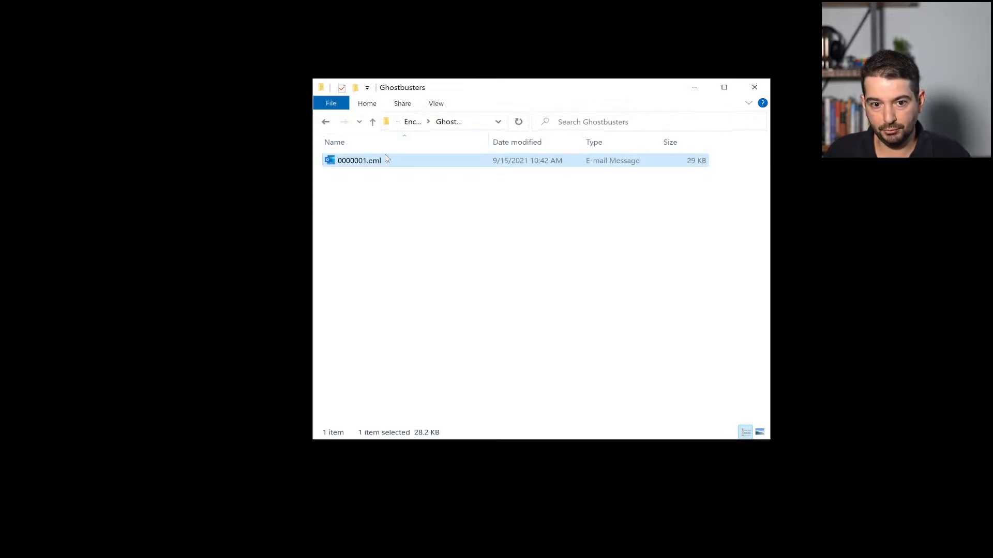
right_click(374, 160)
Step: Inspect the encrypted 0000001.eml source in UltraEdit down to smime.p7m, then return to Items
left_click(430, 341)
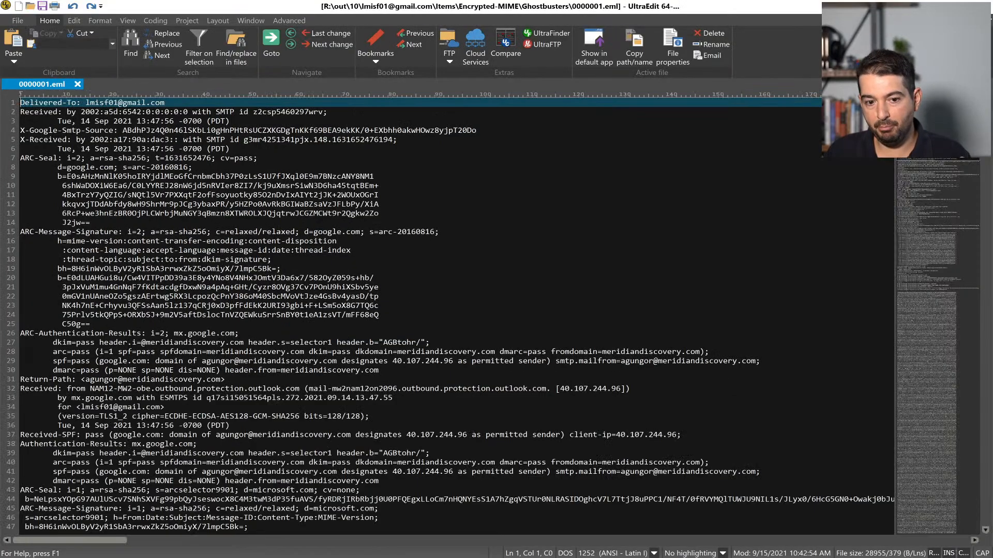
scroll(455, 310, "down", 13)
scroll(455, 310, "down", 20)
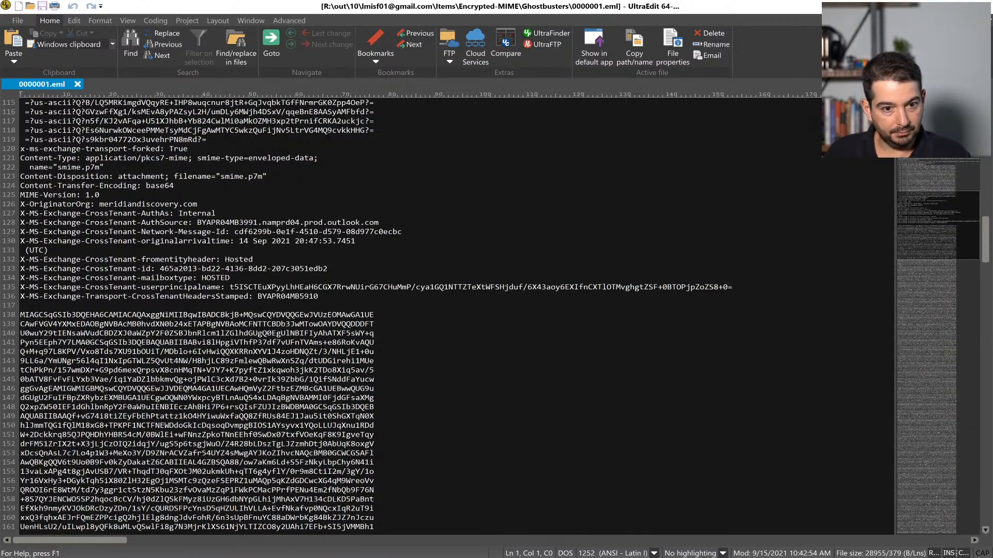
scroll(455, 310, "down", 10)
scroll(455, 311, "up", 11)
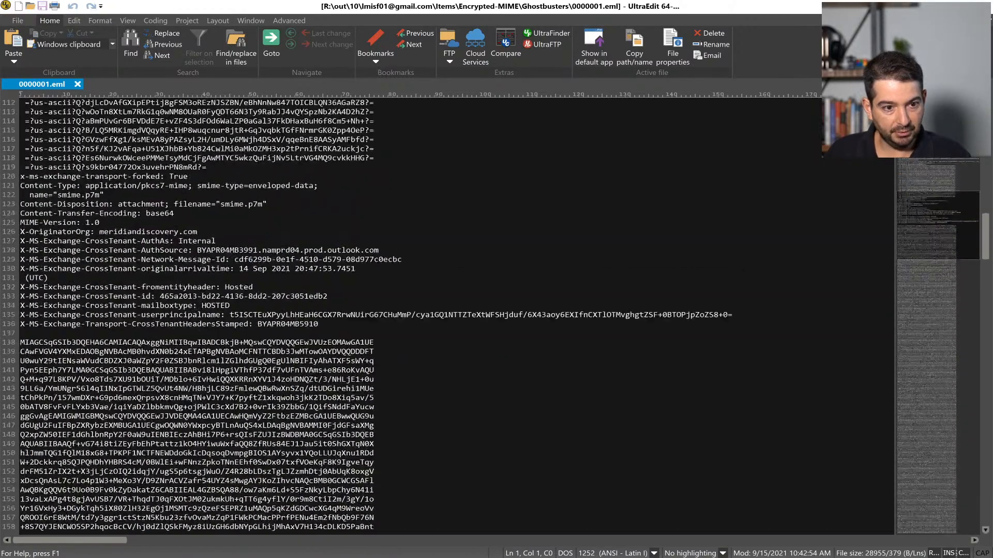
key("shift+Right")
key("shift+Right")
key("shift+Right")
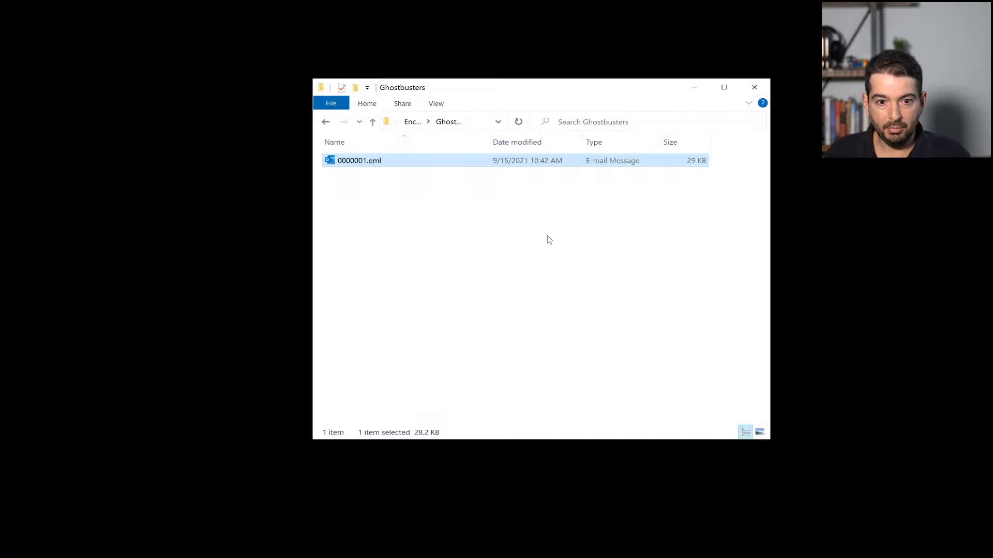
left_click(547, 238)
key("BackSpace")
key("BackSpace")
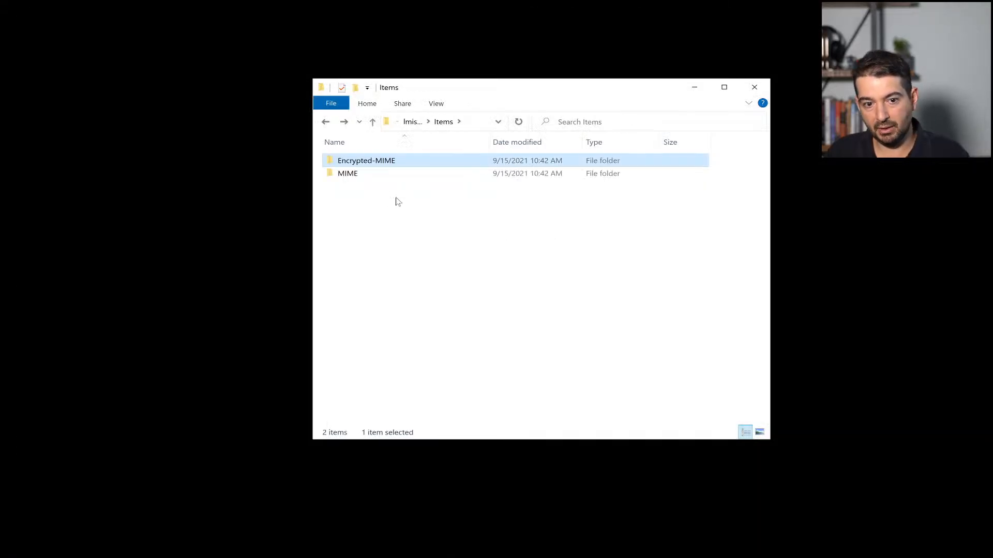
Step: Open MIME\Ghostbusters\0000001.eml in Thunderbird and confirm it reads 'Here is an encrypted email!'
double_click(364, 174)
double_click(364, 161)
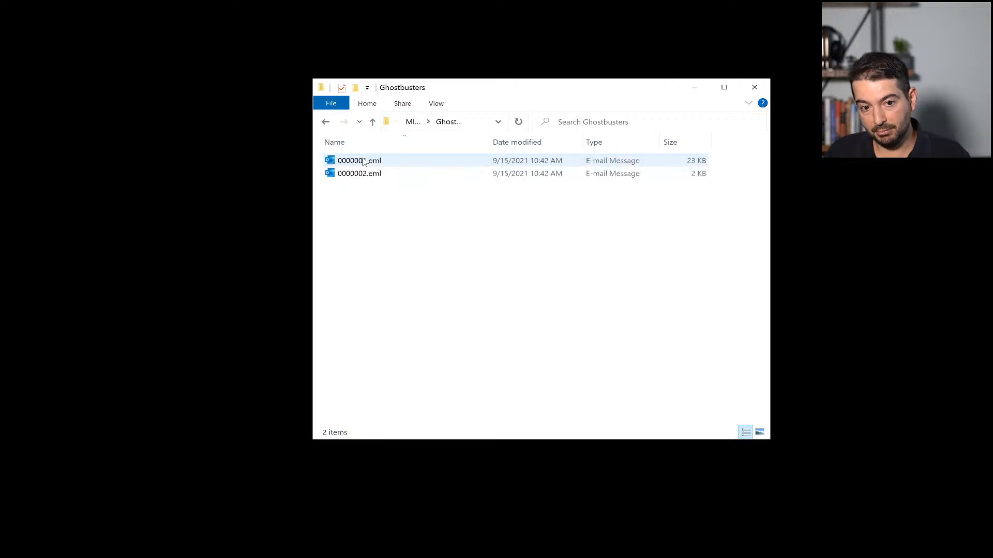
right_click(363, 161)
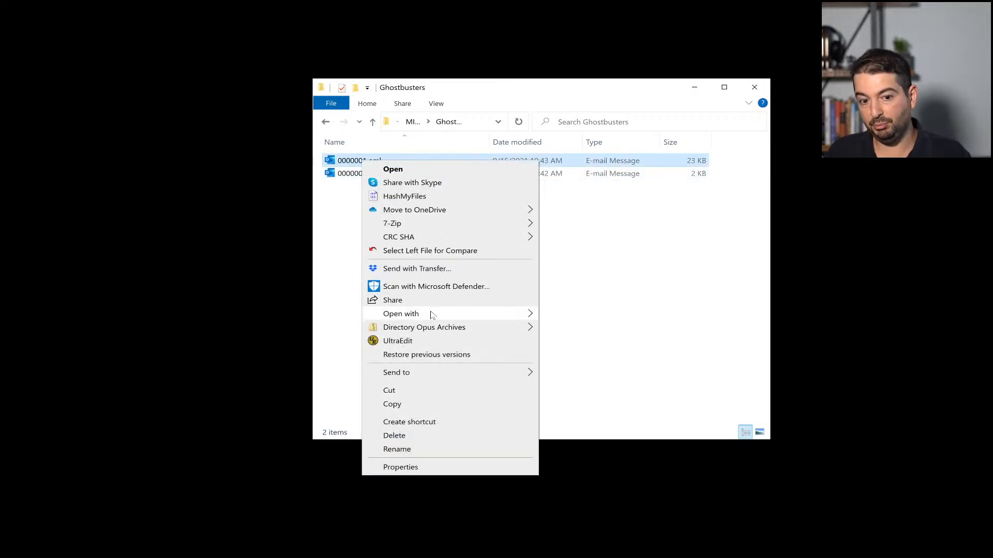
mouse_move(432, 315)
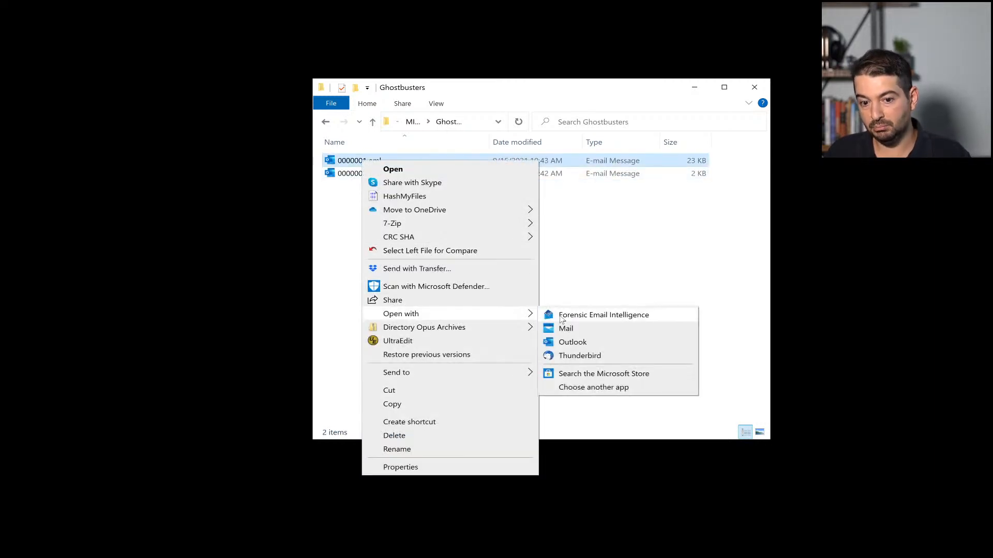
left_click(573, 356)
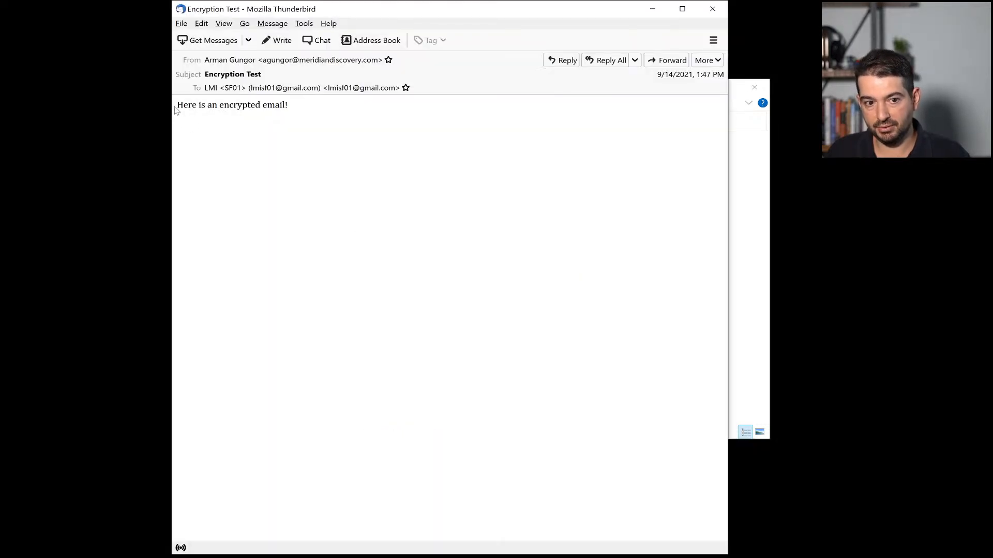
left_click_drag(177, 105, 298, 106)
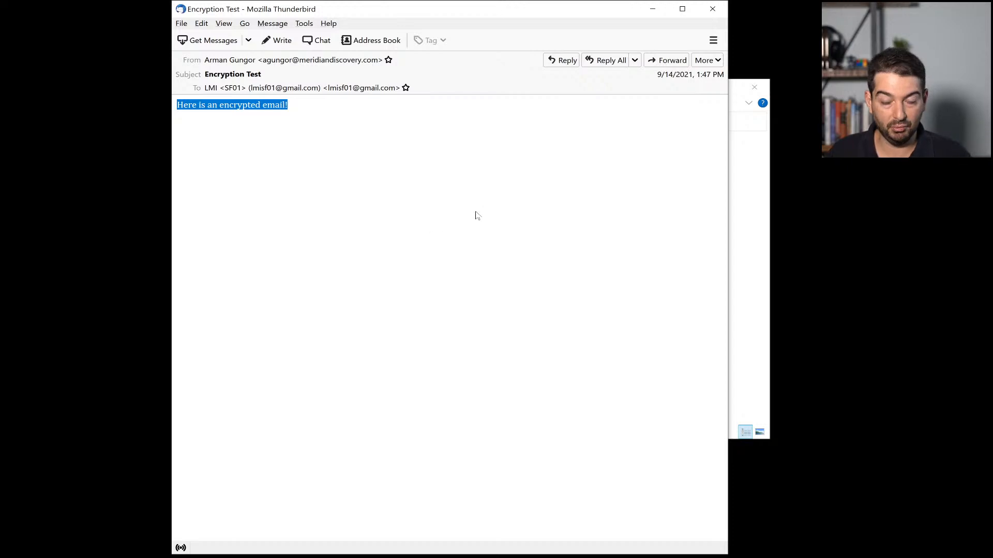
left_click(712, 9)
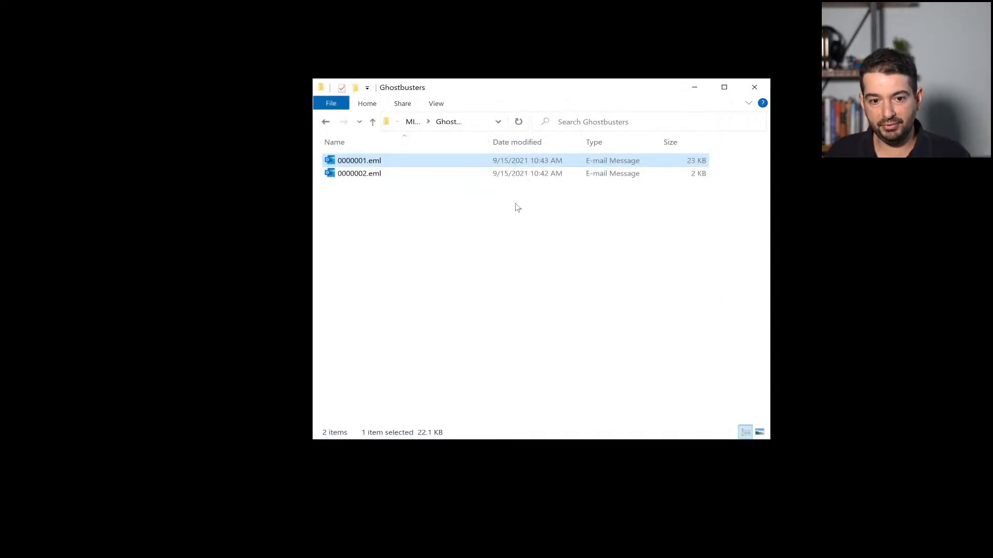
Step: Go back to the Items folder, select Encrypted-MIME, and close the Explorer window
left_click(505, 242)
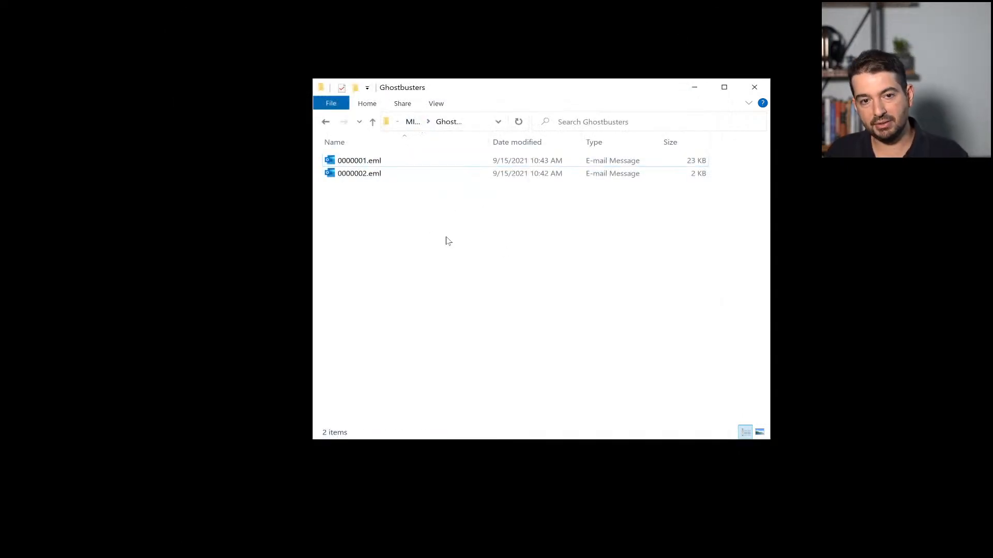
key("BackSpace")
key("BackSpace")
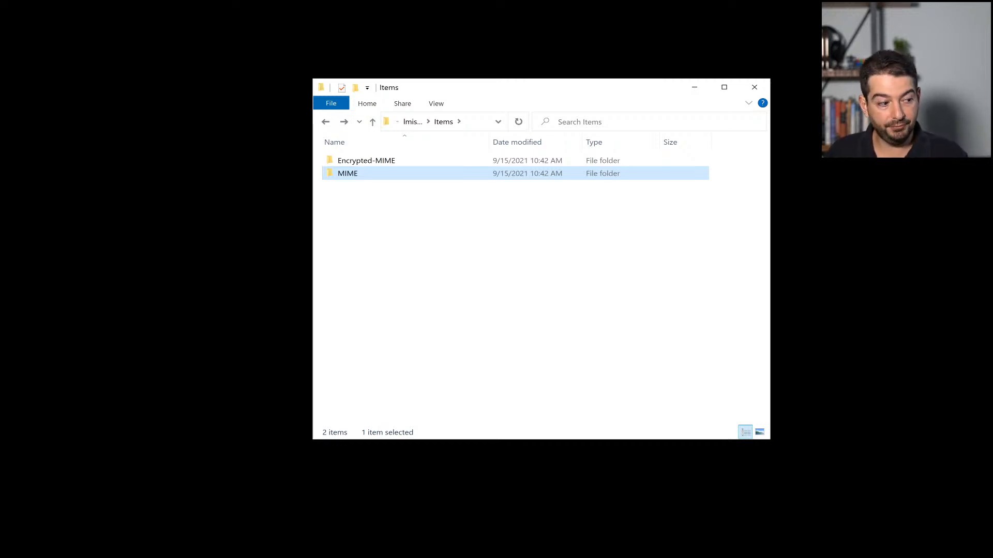
key("alt+Tab")
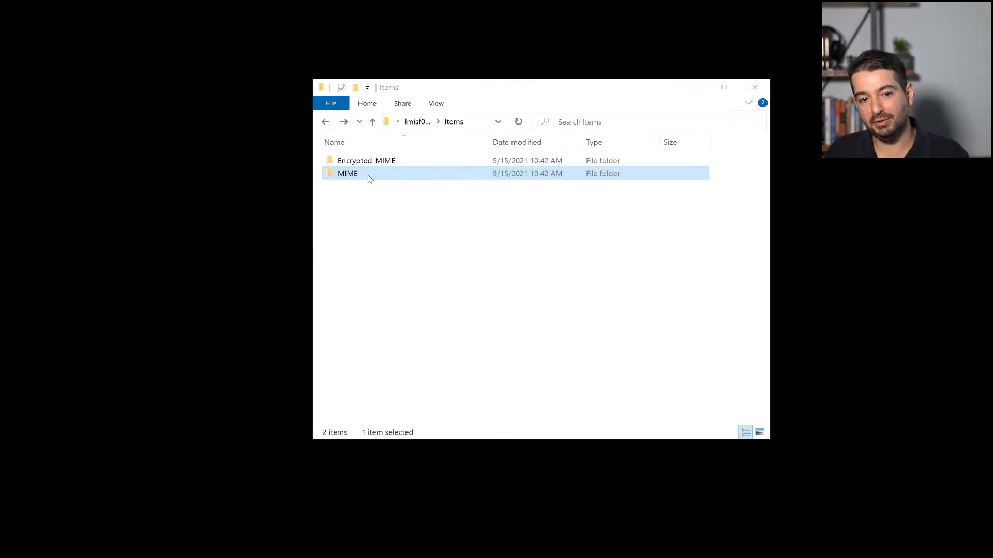
left_click(377, 163)
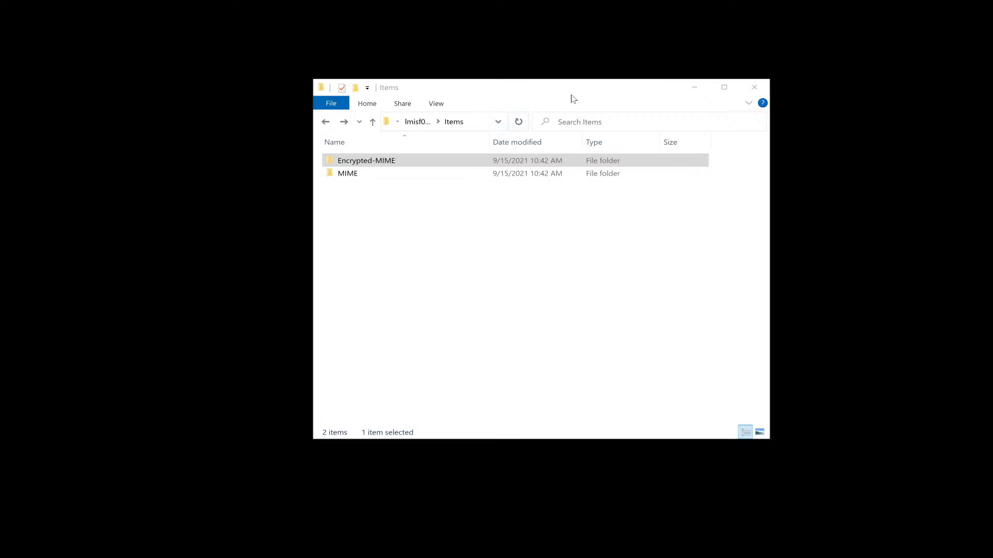
left_click(754, 87)
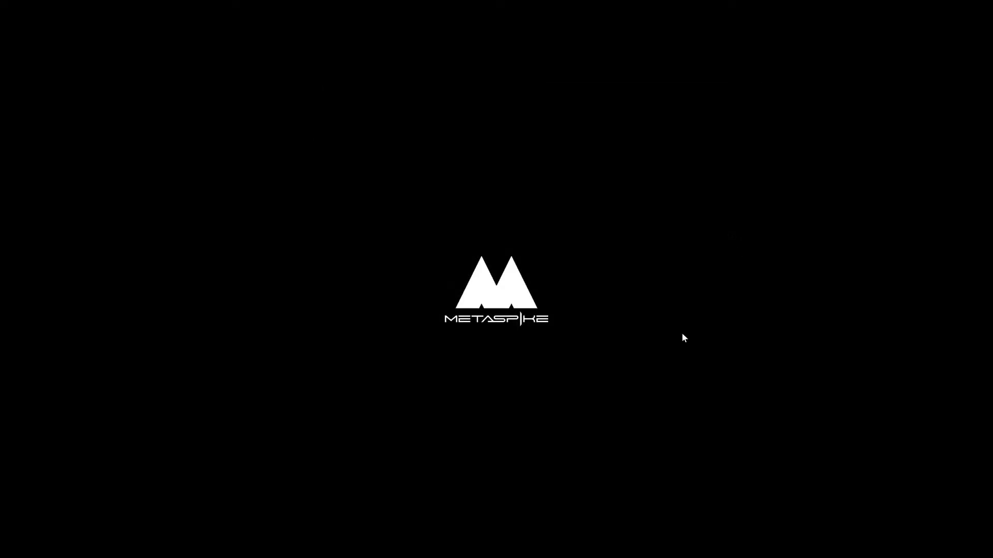